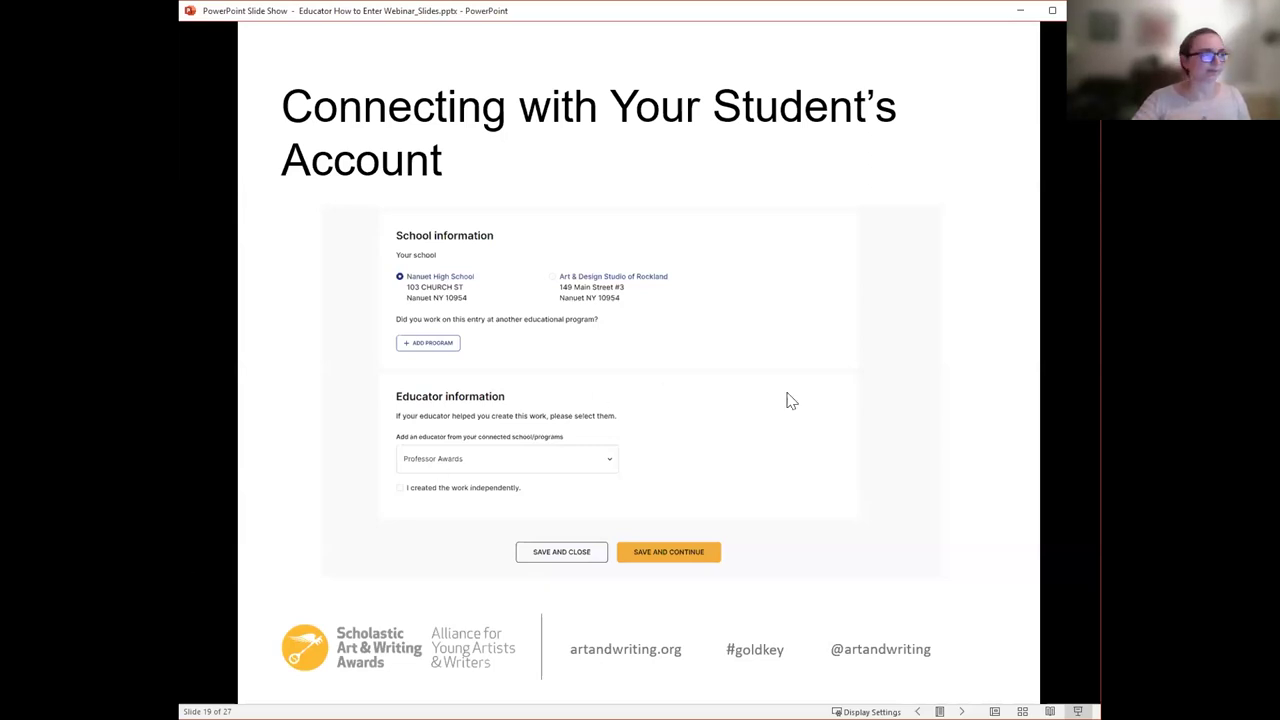
# - Advance to slide 20, 'Tour of Your Account', and switch to the live portal dashboard
pyautogui.click(906, 414)
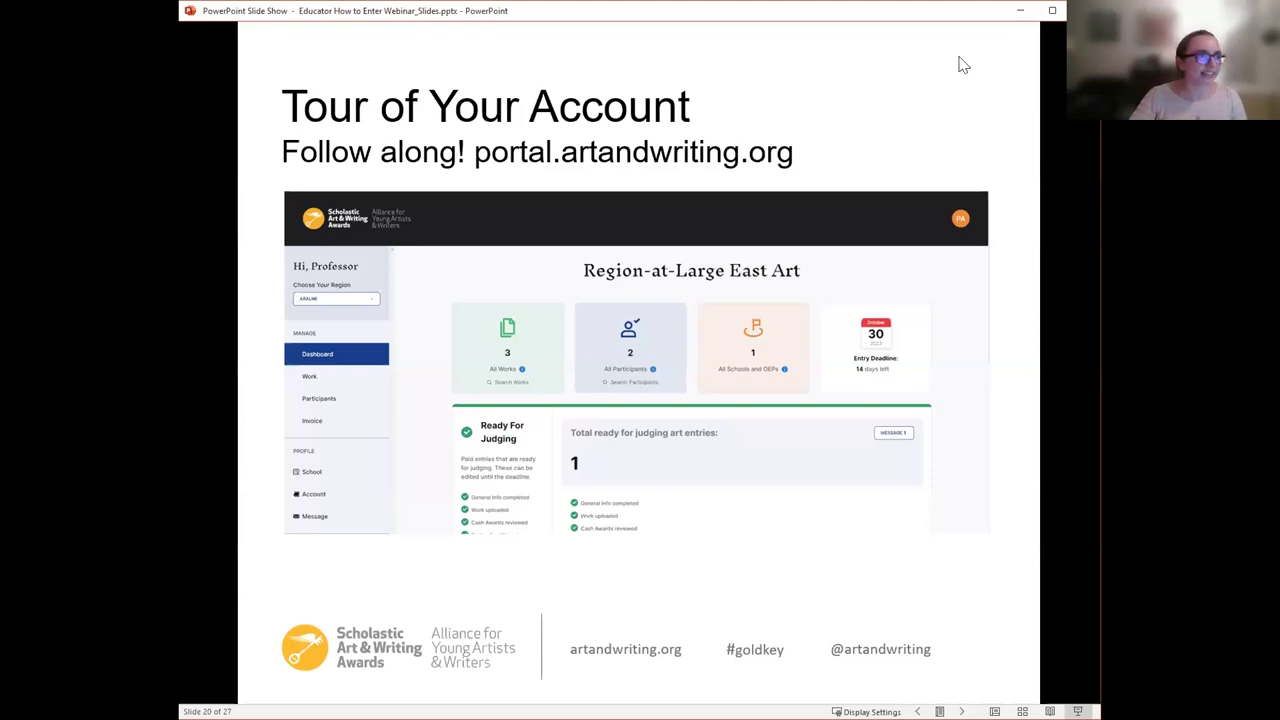
pyautogui.hotkey('alt', 'Tab')
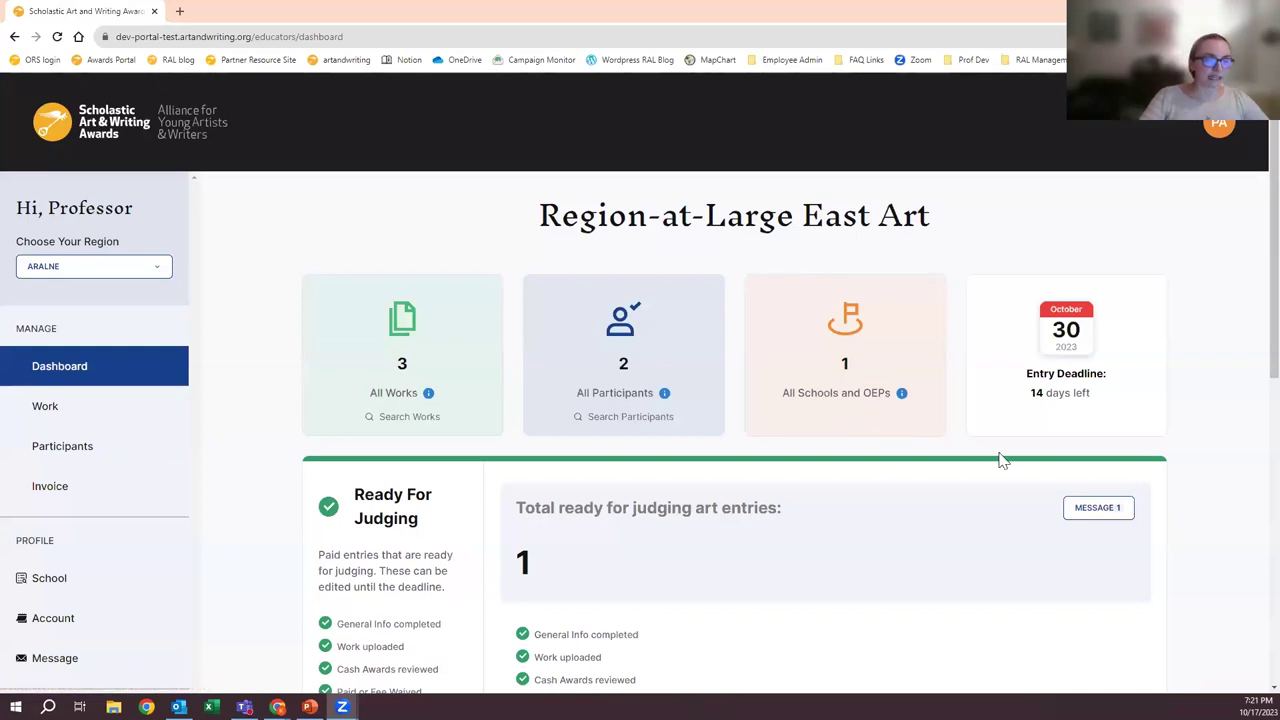
pyautogui.scroll(-2, 240, 465)
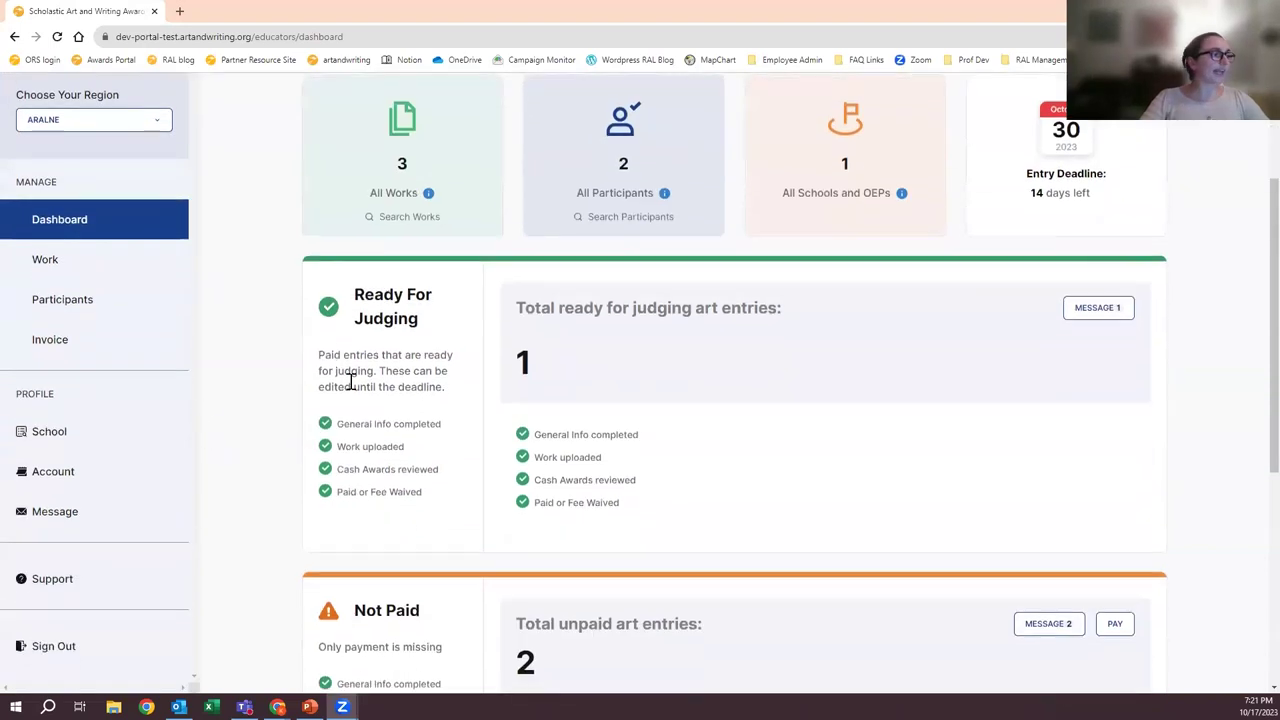
pyautogui.click(50, 462)
pyautogui.click(77, 510)
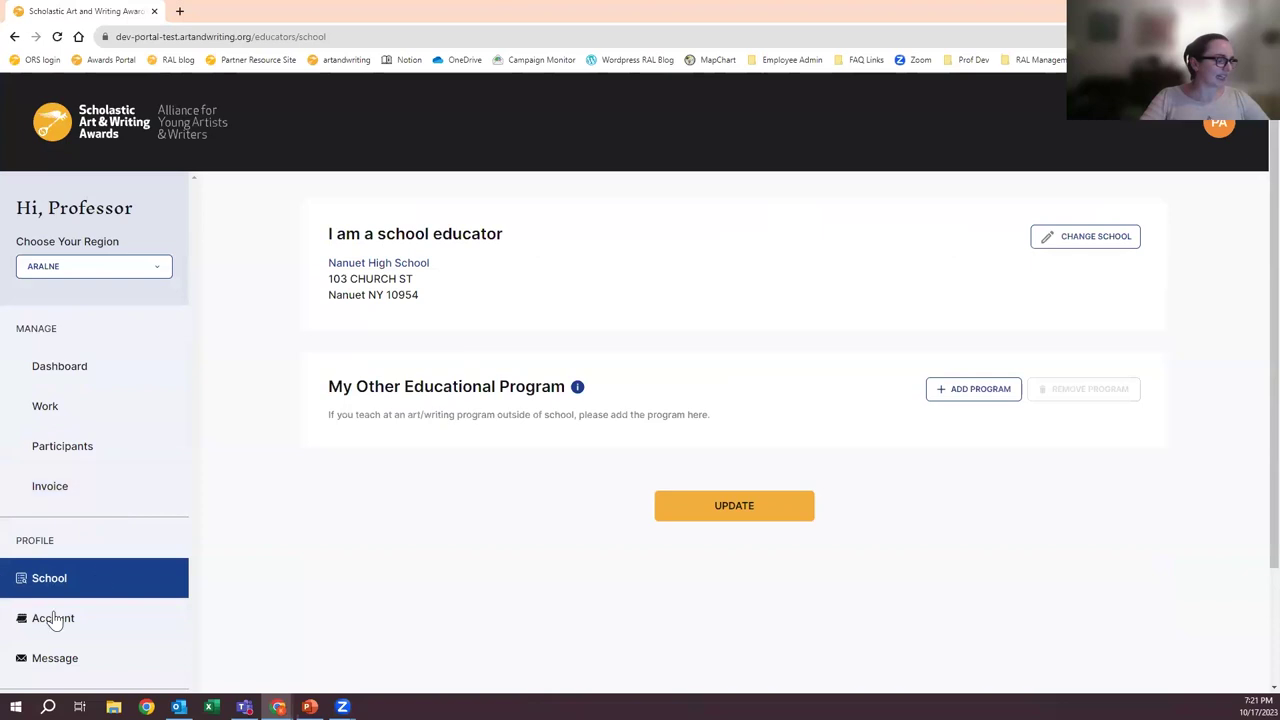
pyautogui.scroll(-2, 70, 618)
pyautogui.scroll(2, 69, 585)
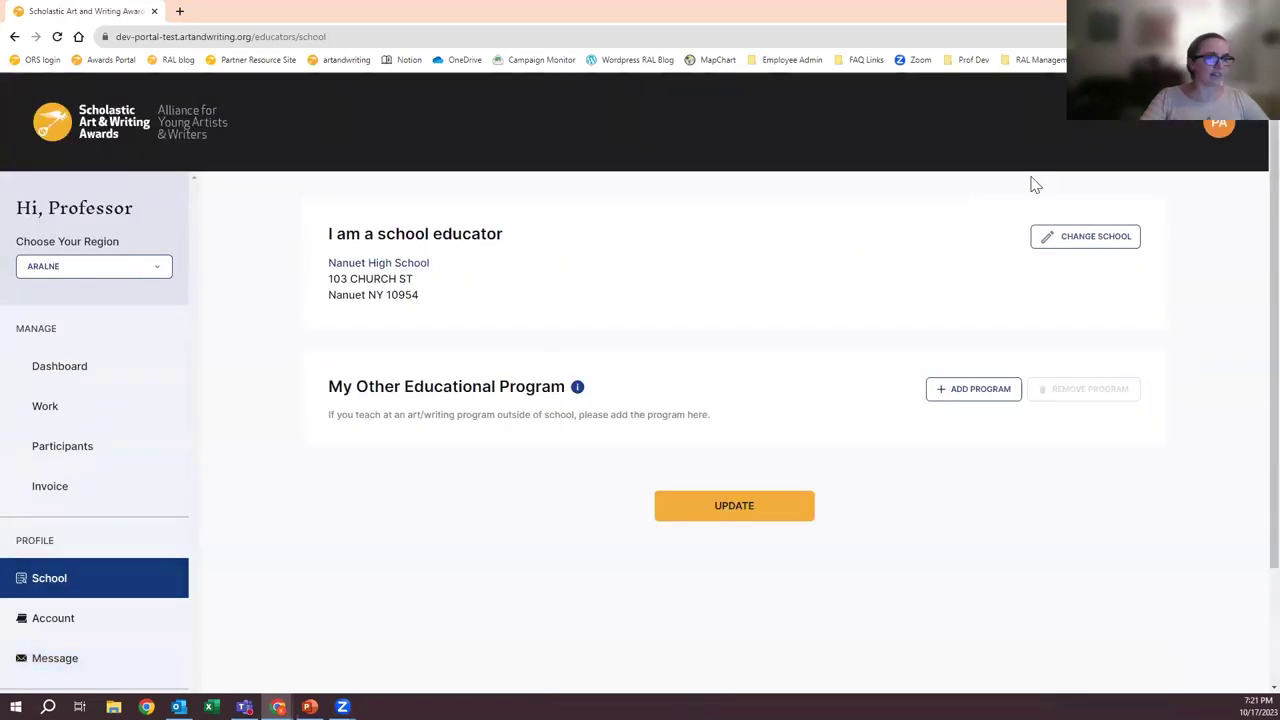
pyautogui.click(1217, 127)
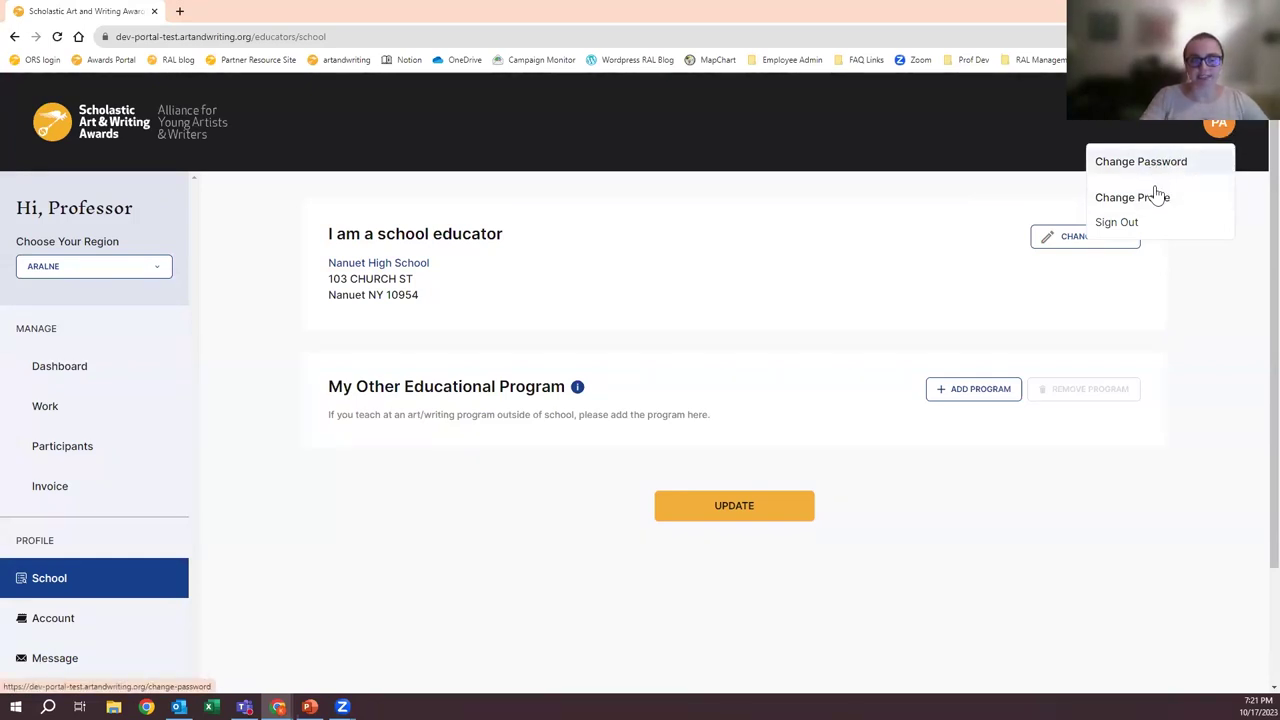
pyautogui.click(235, 307)
pyautogui.click(77, 366)
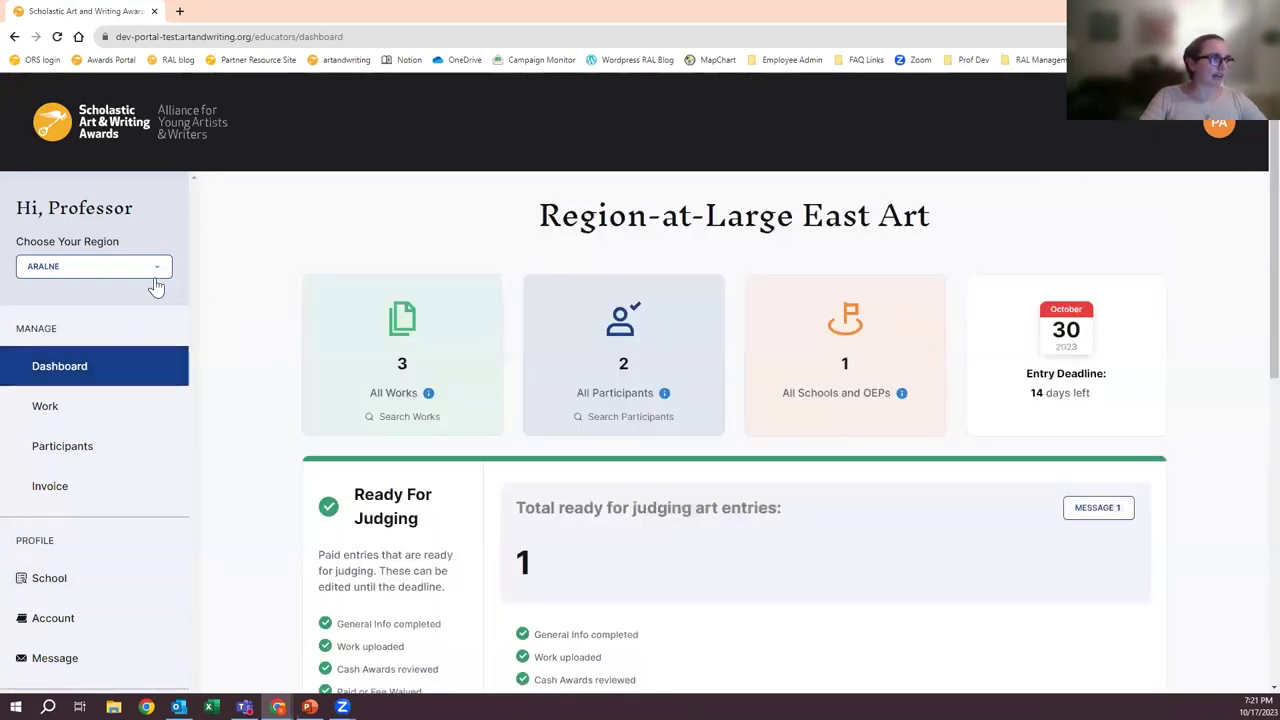
pyautogui.moveTo(23, 240); pyautogui.dragTo(136, 241)
pyautogui.click(136, 239)
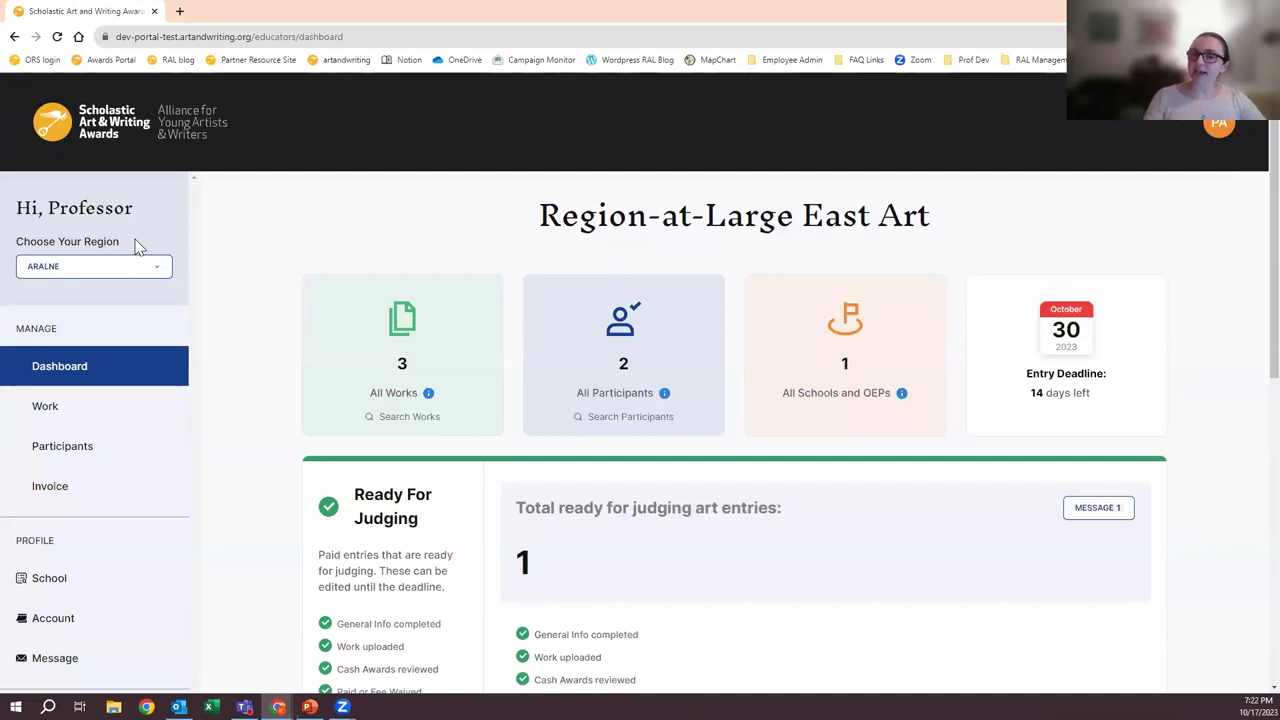
# - Toggle the region between Hudson-to-Housatonic Writing and Region-at-Large East Art, highlighting the East Art heading
pyautogui.click(128, 266)
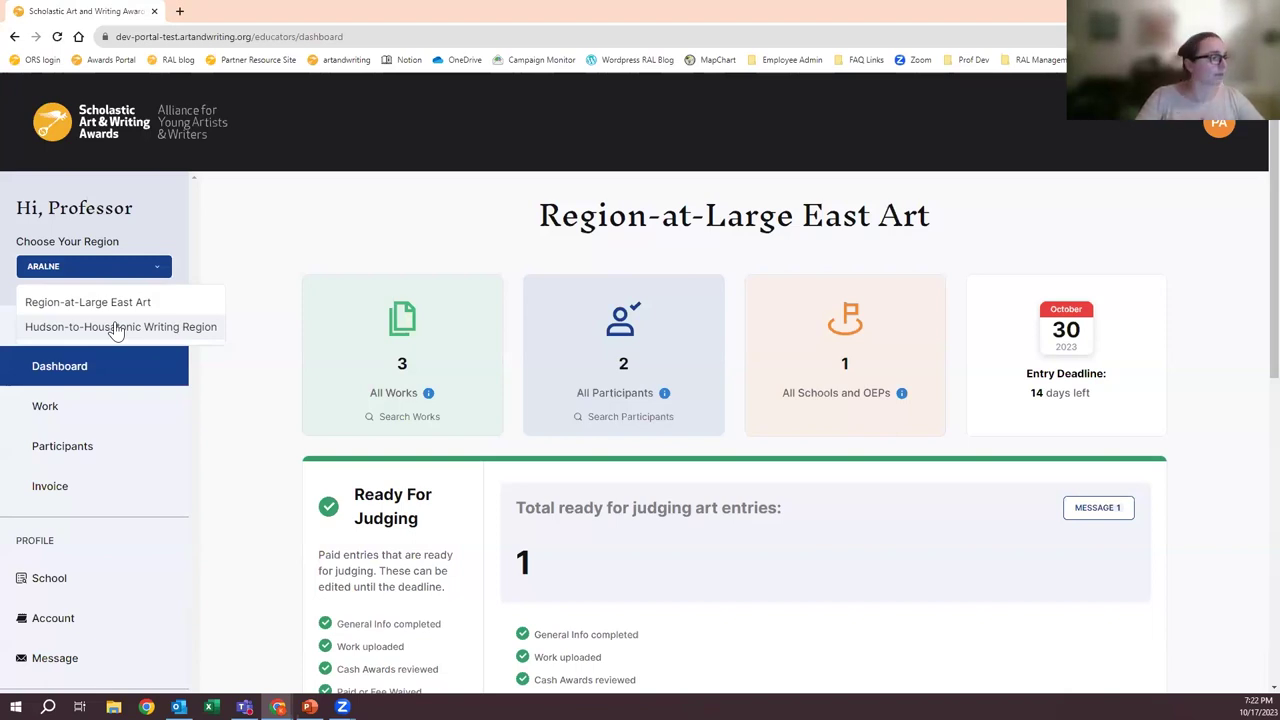
pyautogui.click(116, 327)
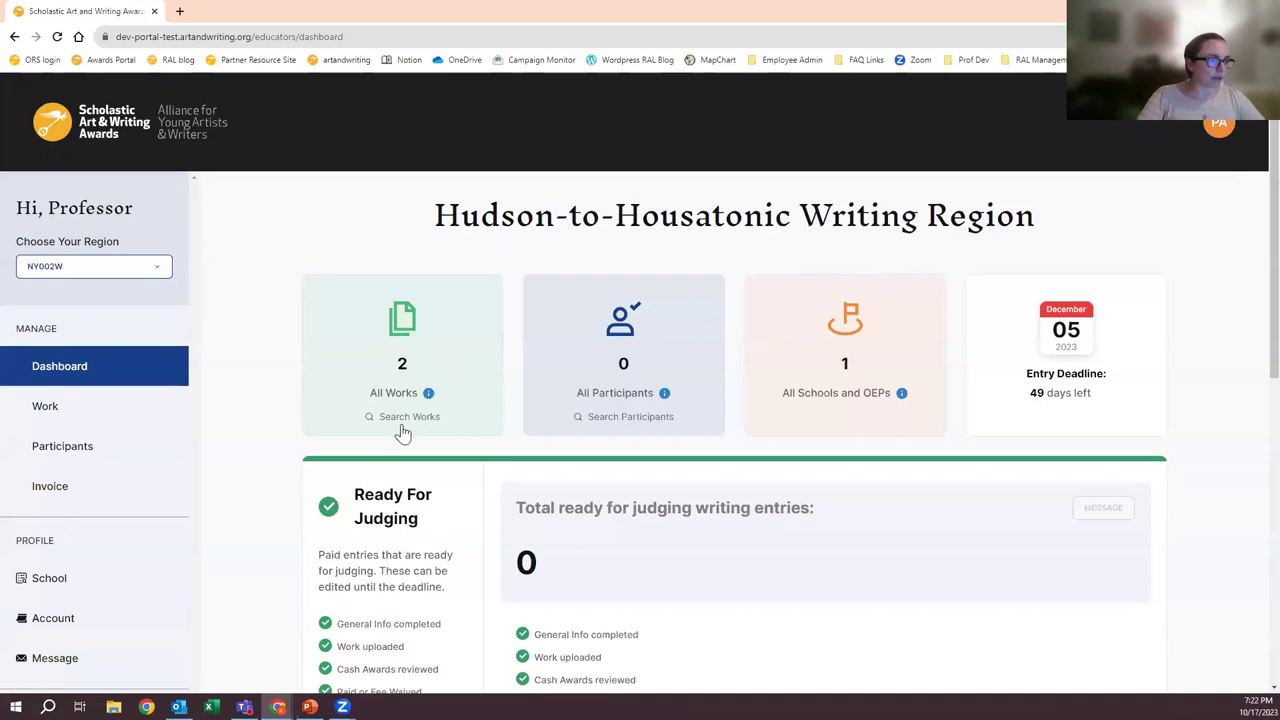
pyautogui.click(137, 268)
pyautogui.click(122, 301)
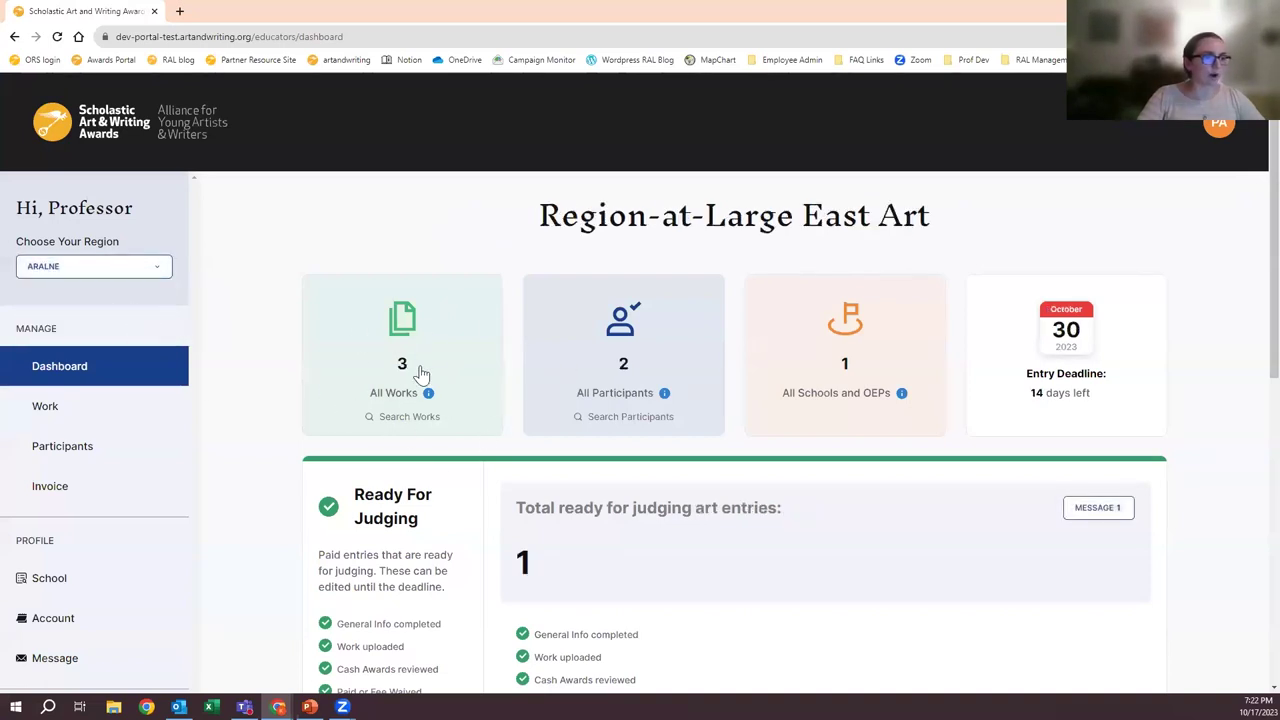
pyautogui.click(133, 272)
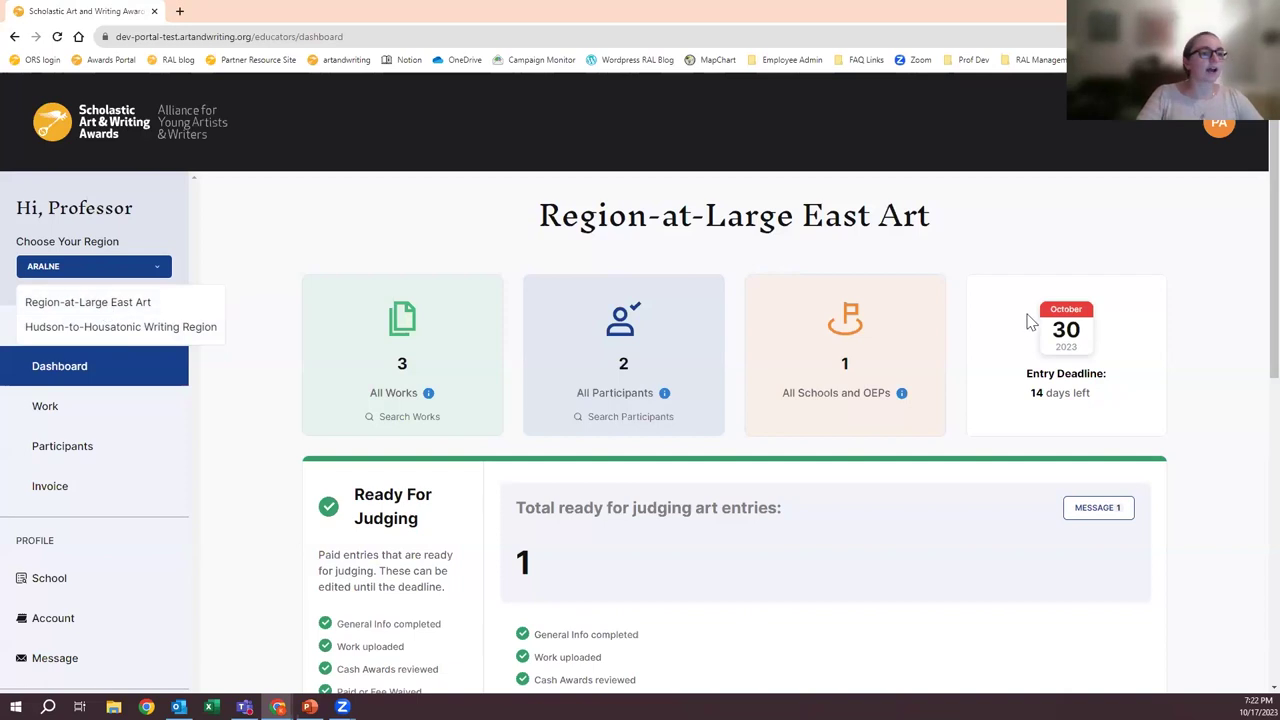
pyautogui.click(112, 328)
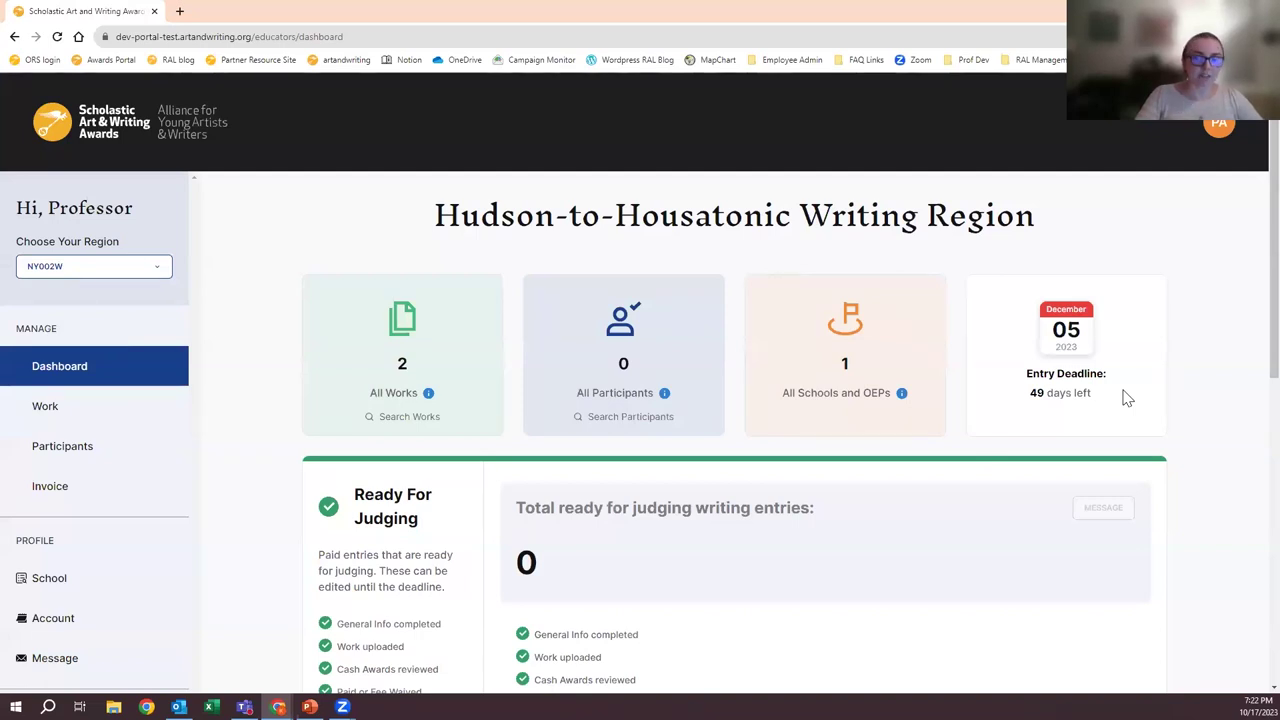
pyautogui.click(118, 268)
pyautogui.click(109, 301)
pyautogui.click(100, 266)
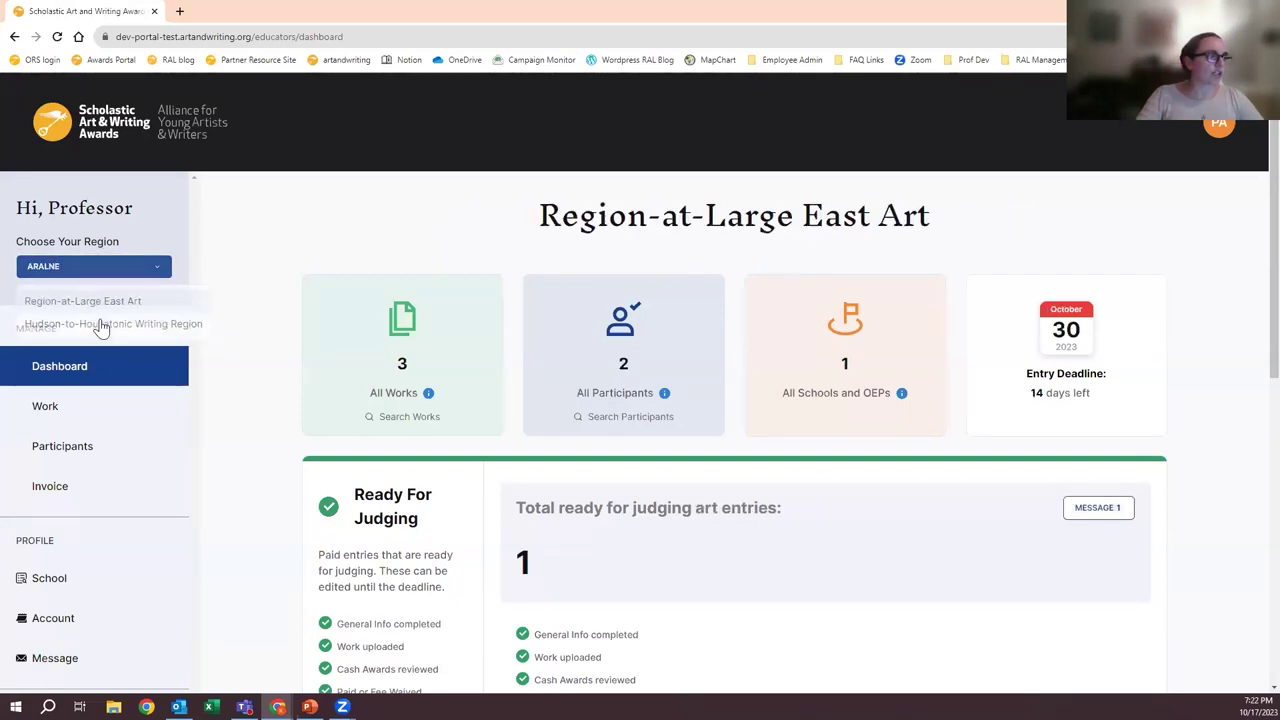
pyautogui.click(100, 320)
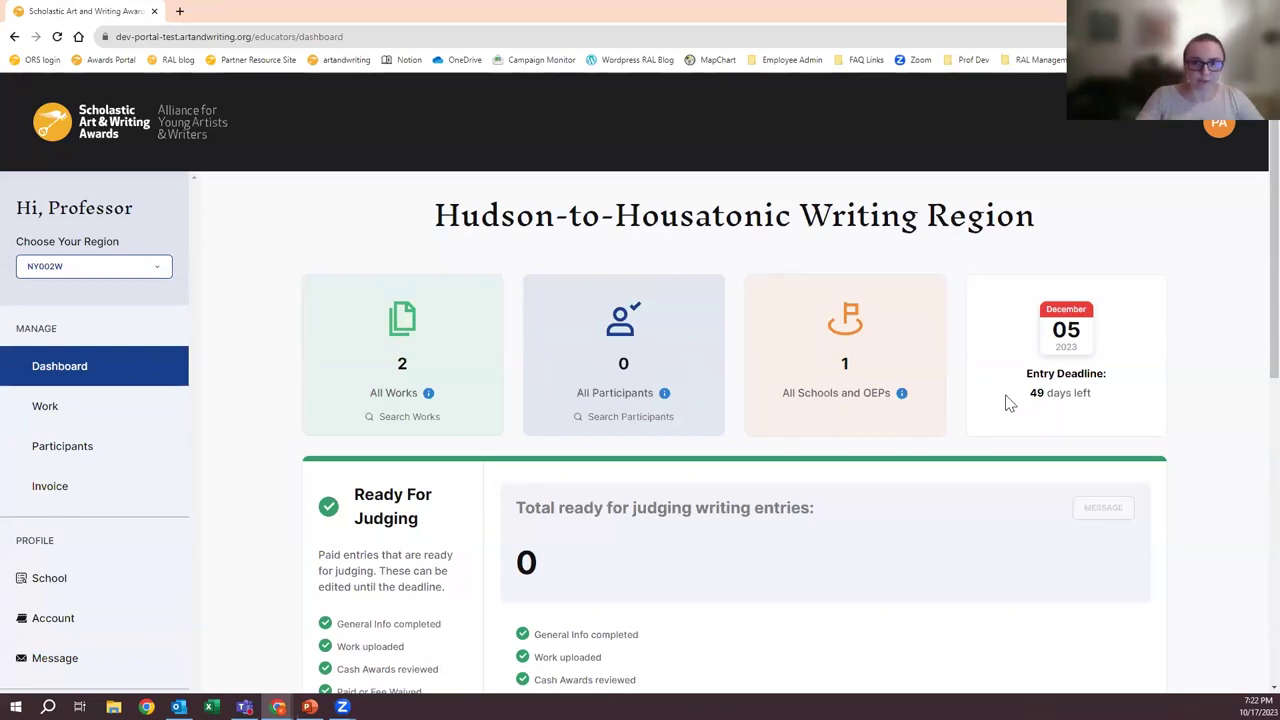
pyautogui.click(103, 272)
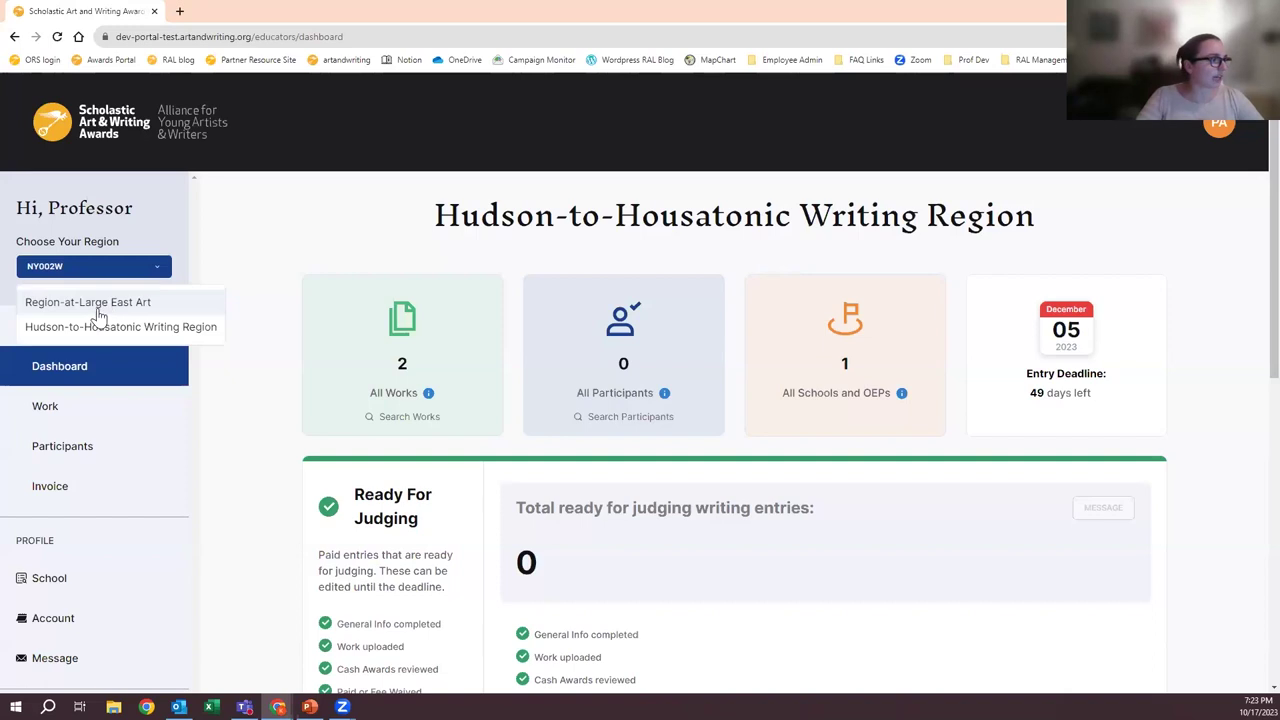
pyautogui.click(100, 302)
pyautogui.moveTo(530, 230); pyautogui.dragTo(880, 215)
pyautogui.click(1000, 234)
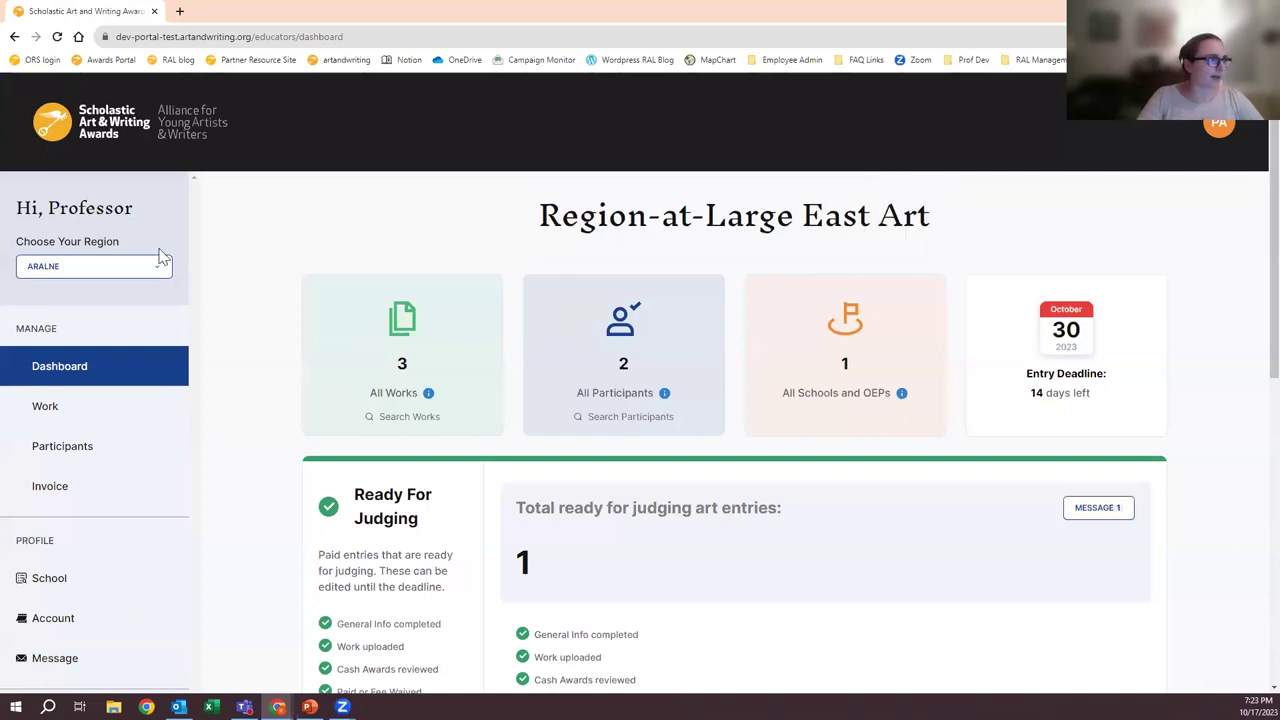
# - Select Hudson-to-Housatonic Writing Region and highlight 'Writing' in its heading
pyautogui.click(160, 262)
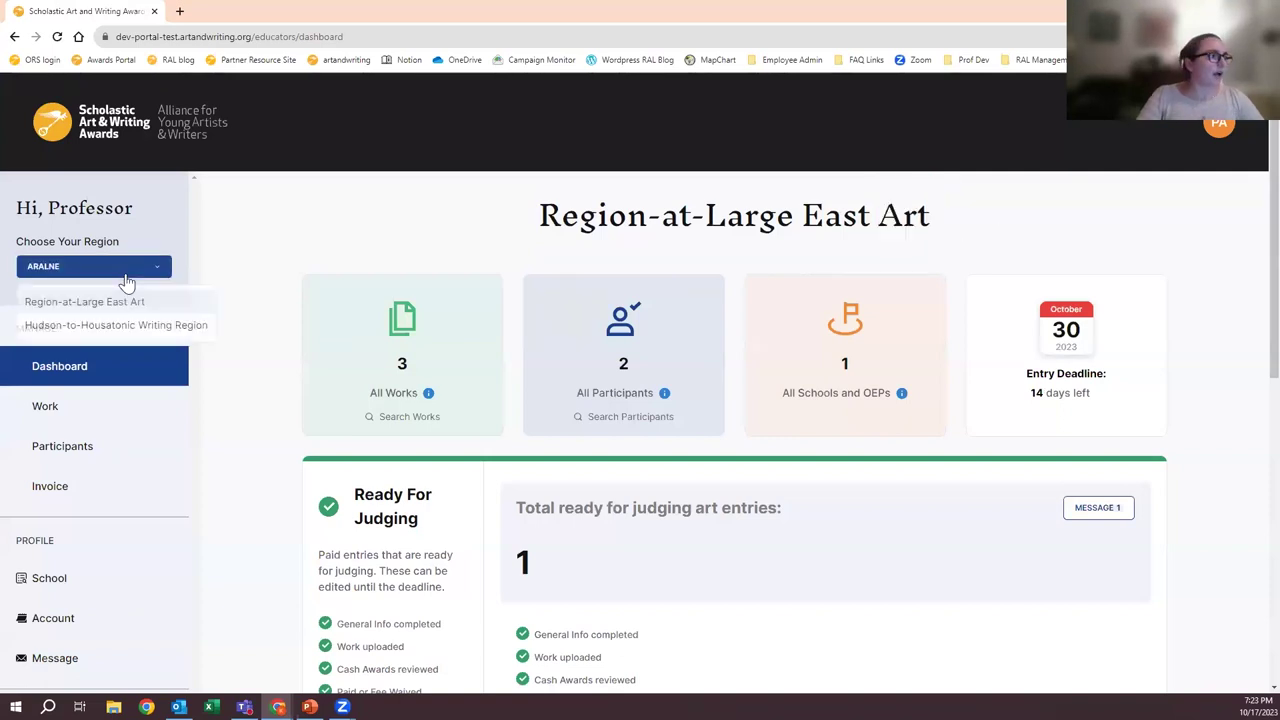
pyautogui.click(134, 334)
pyautogui.moveTo(803, 230); pyautogui.dragTo(921, 215)
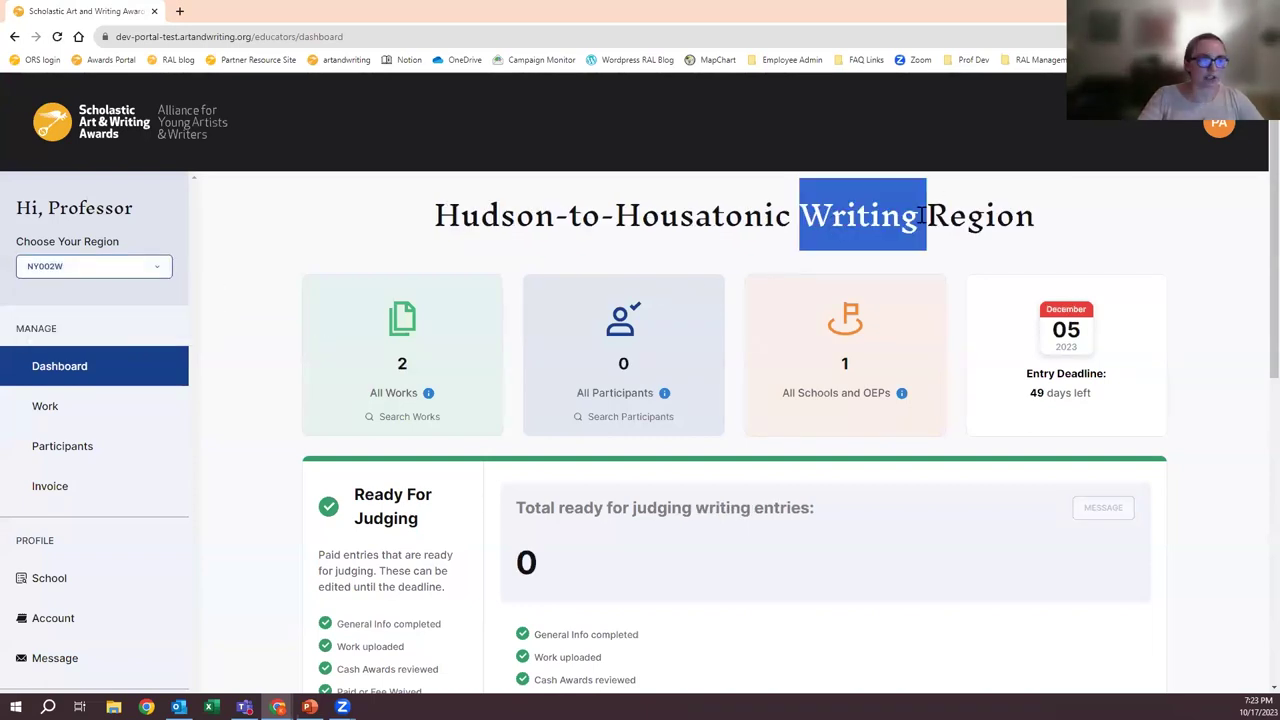
pyautogui.click(313, 228)
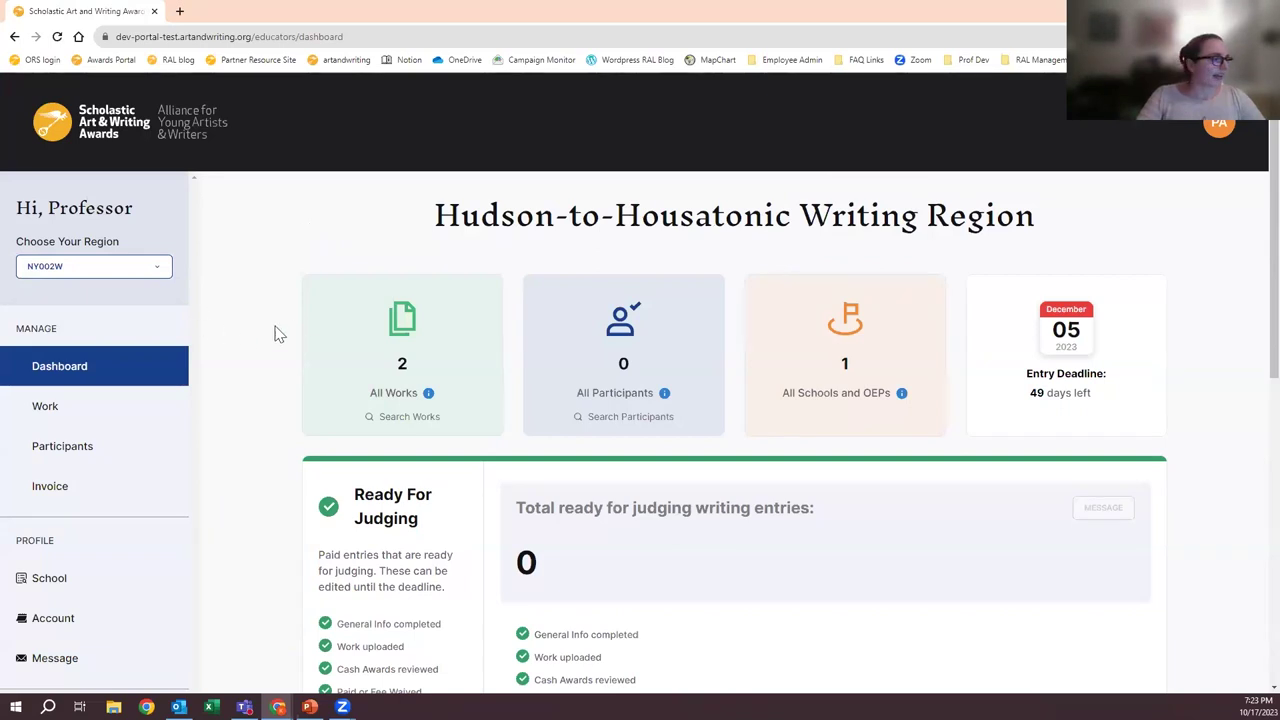
pyautogui.scroll(-1, 320, 293)
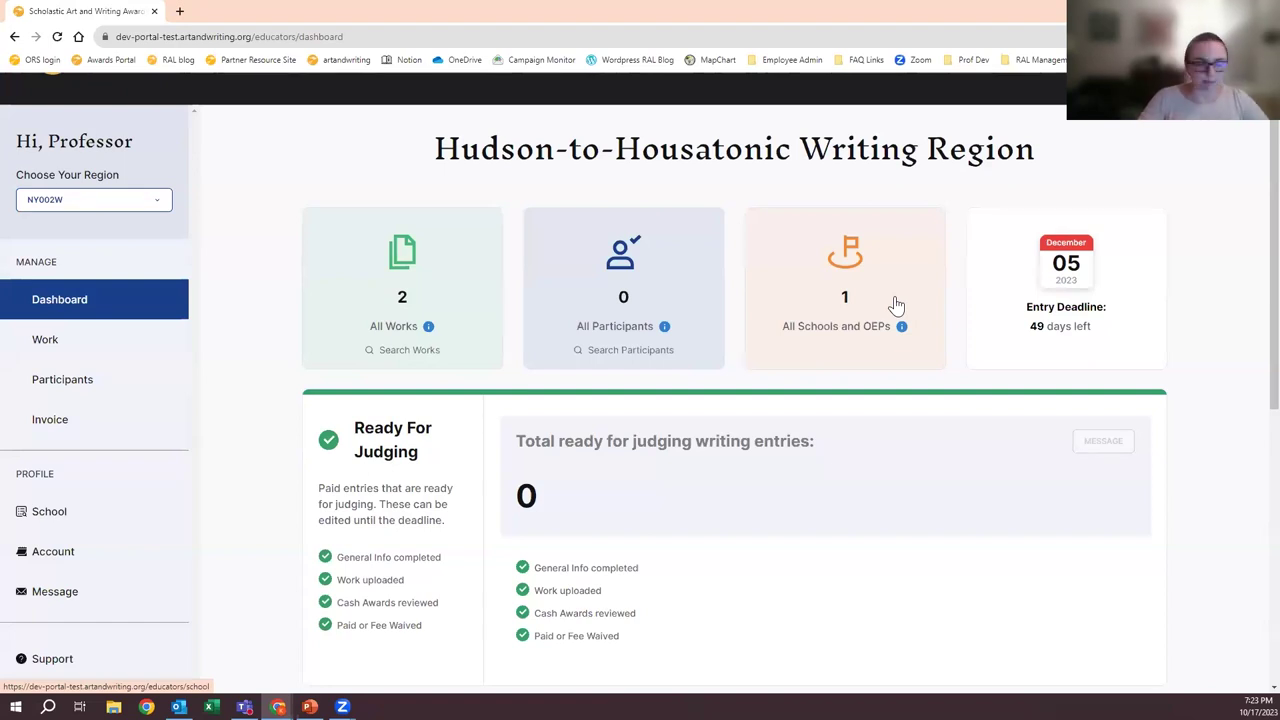
pyautogui.scroll(-3, 648, 372)
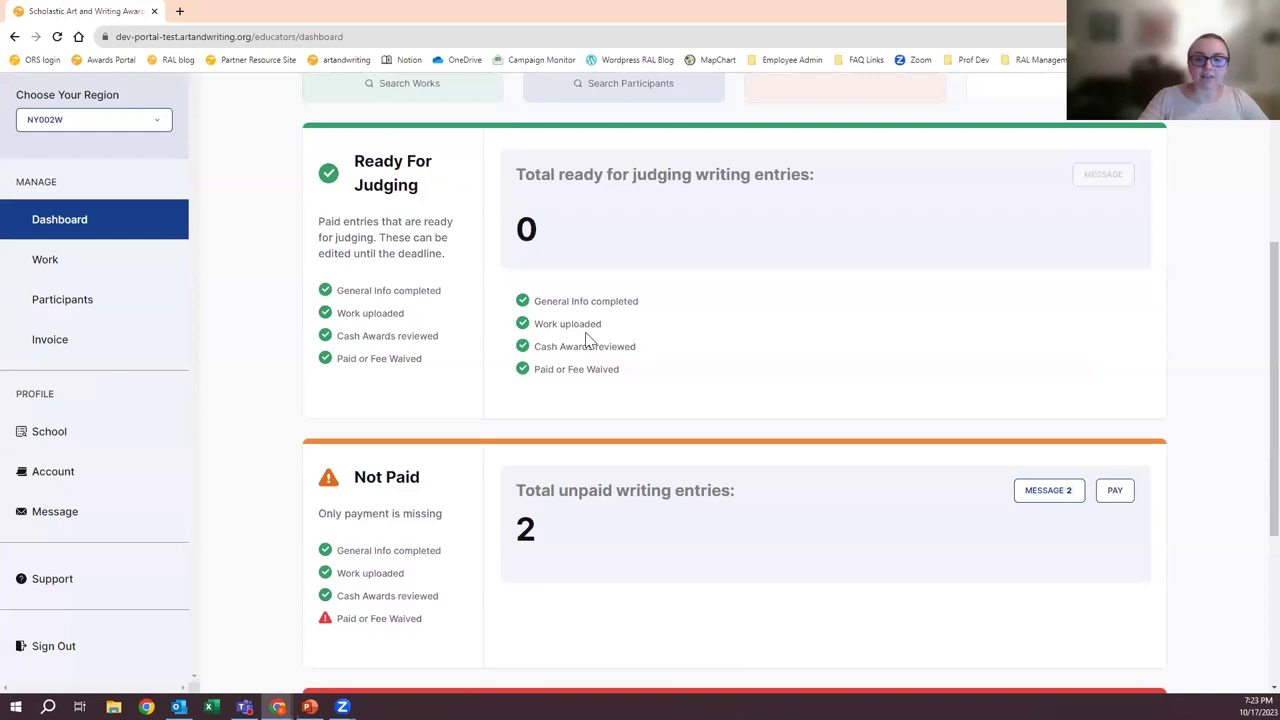
pyautogui.scroll(-3, 571, 366)
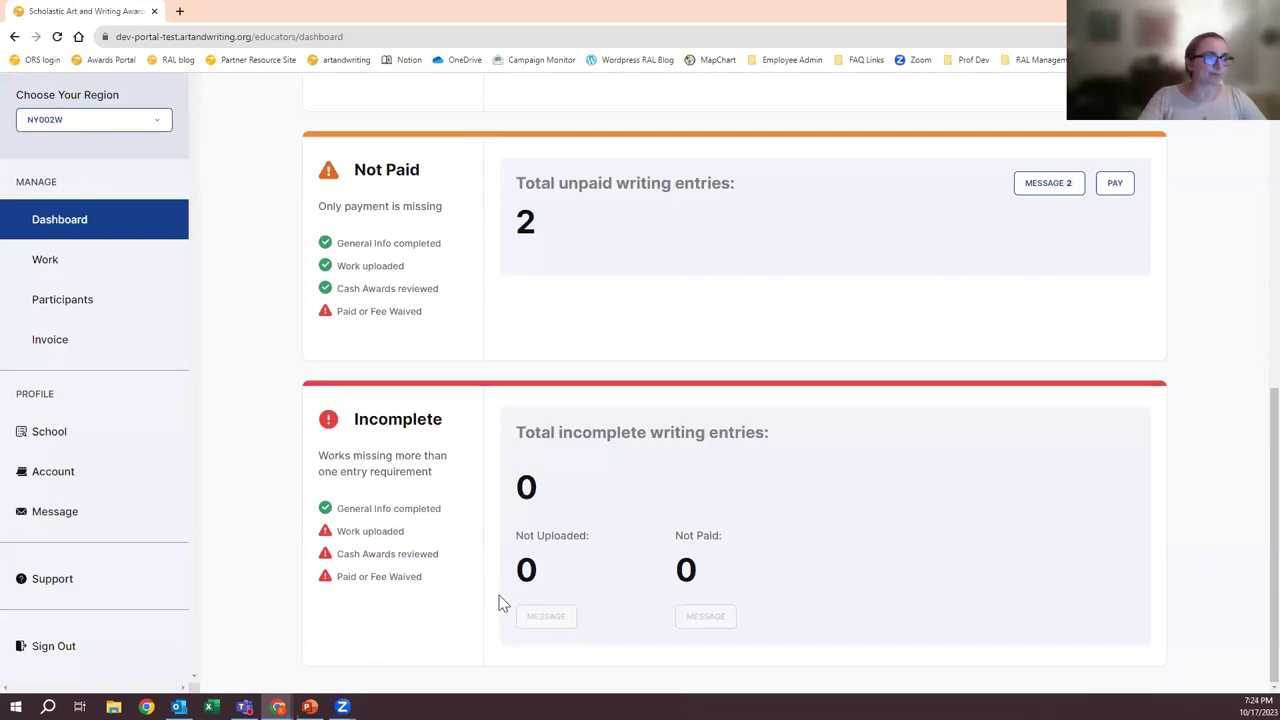
pyautogui.scroll(3, 502, 604)
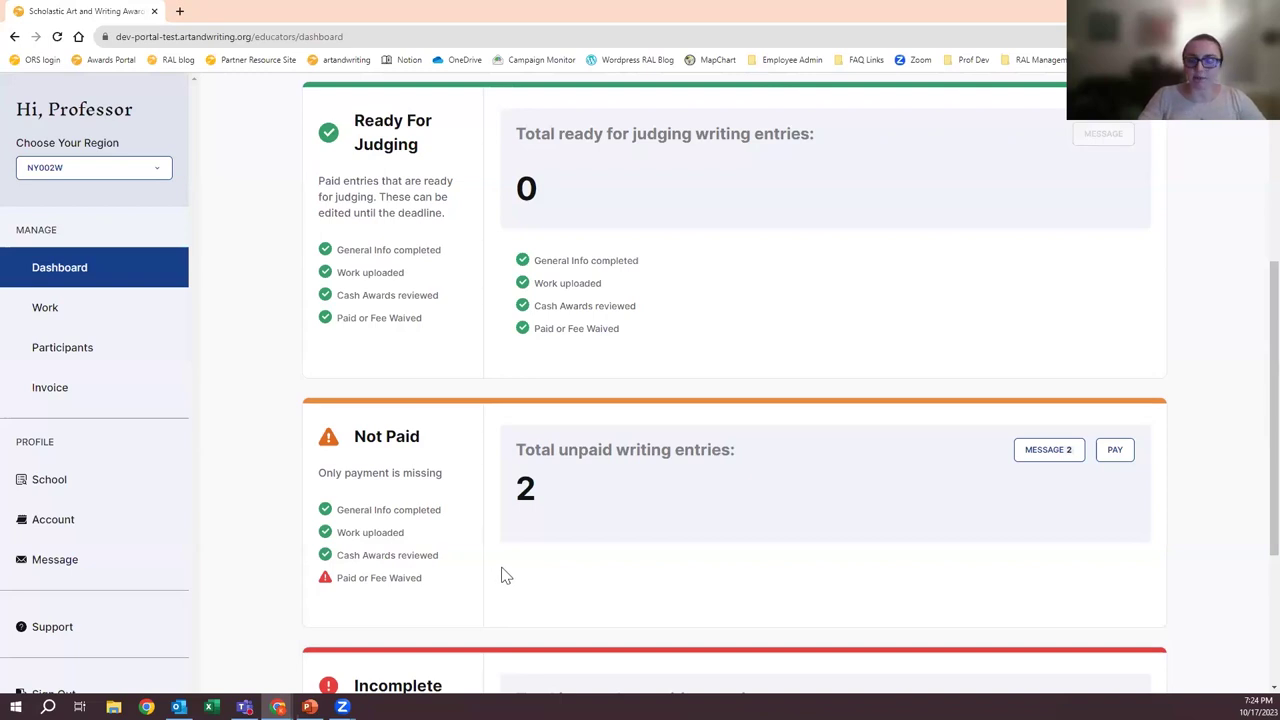
pyautogui.scroll(2, 505, 578)
pyautogui.scroll(1, 505, 578)
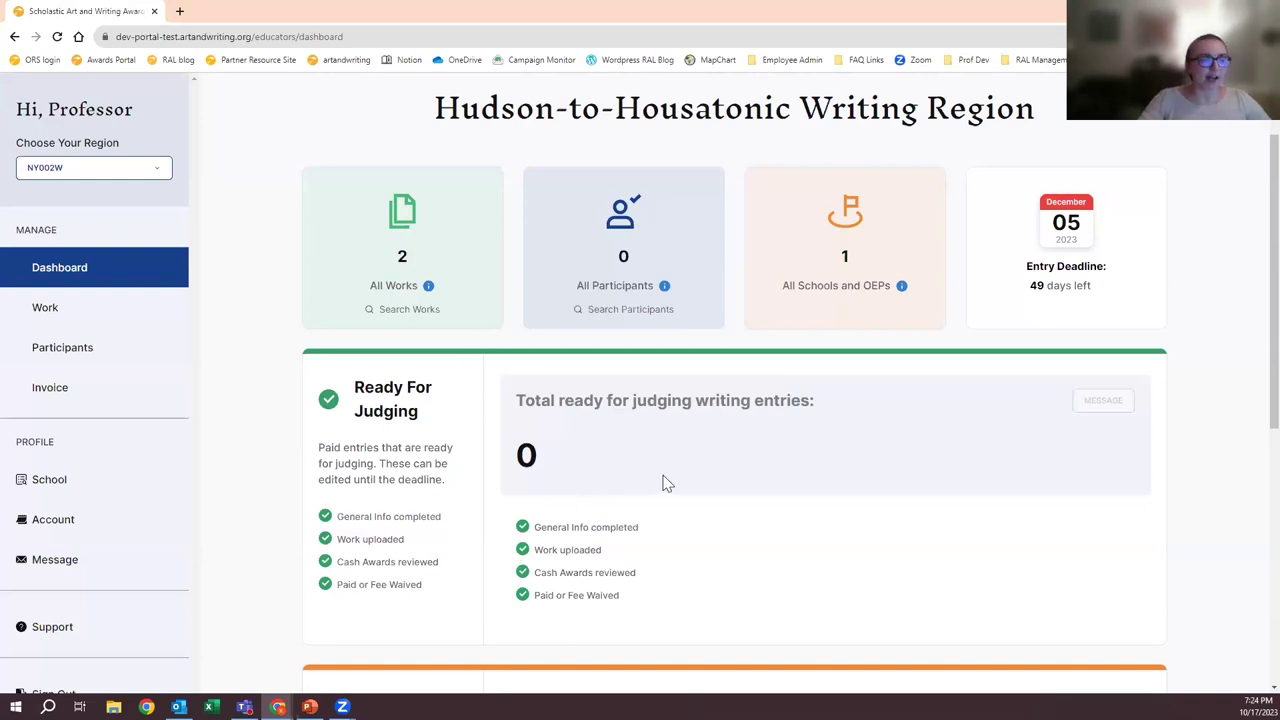
pyautogui.scroll(-2, 668, 474)
pyautogui.scroll(2, 757, 431)
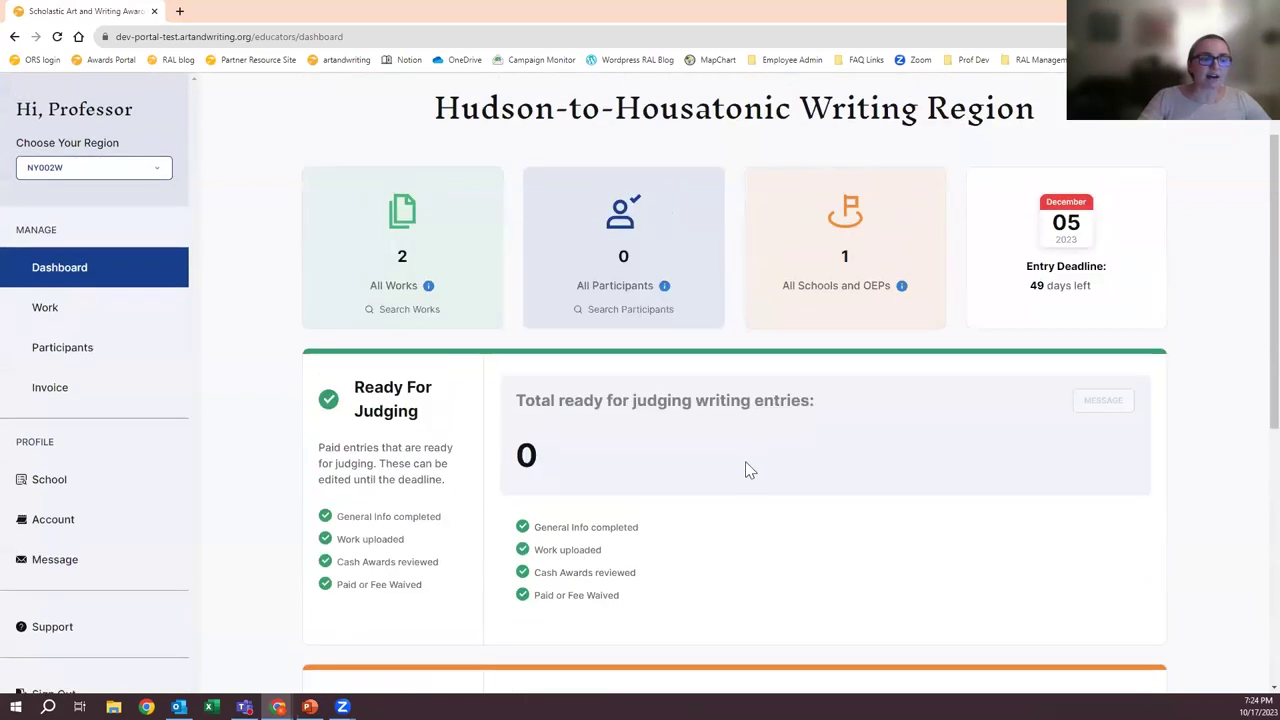
pyautogui.scroll(1, 745, 470)
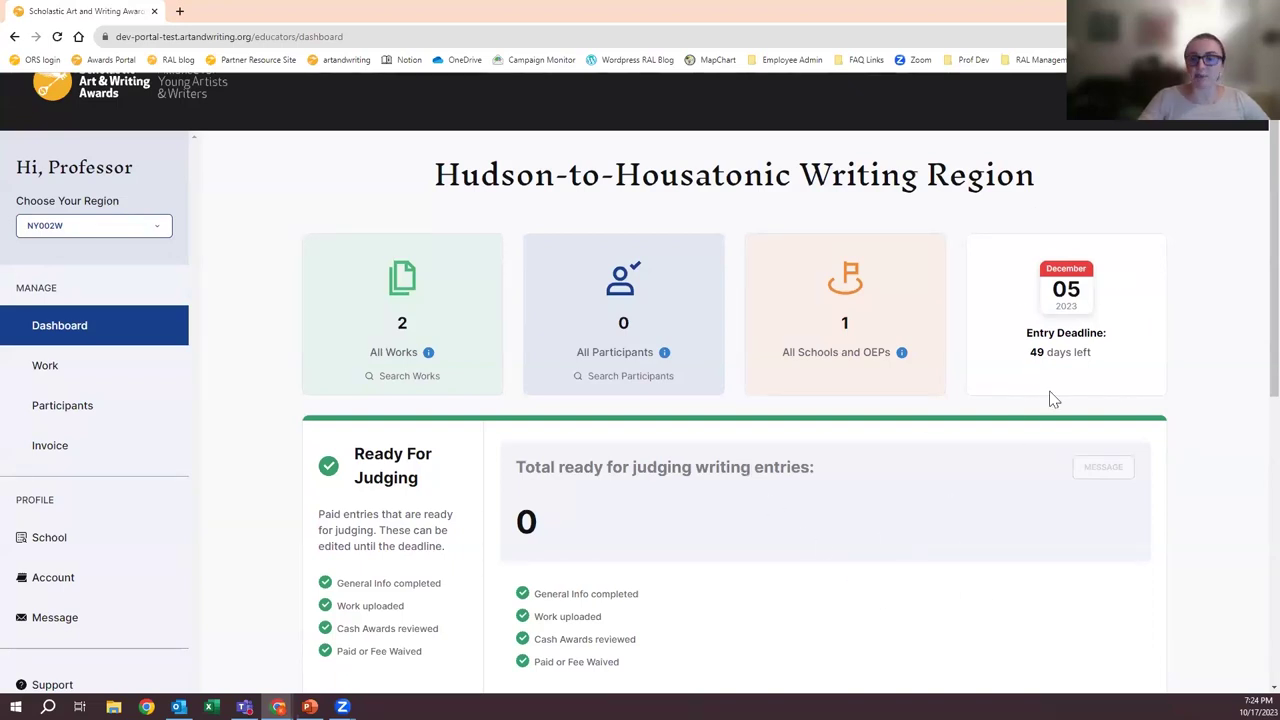
pyautogui.scroll(-3, 900, 501)
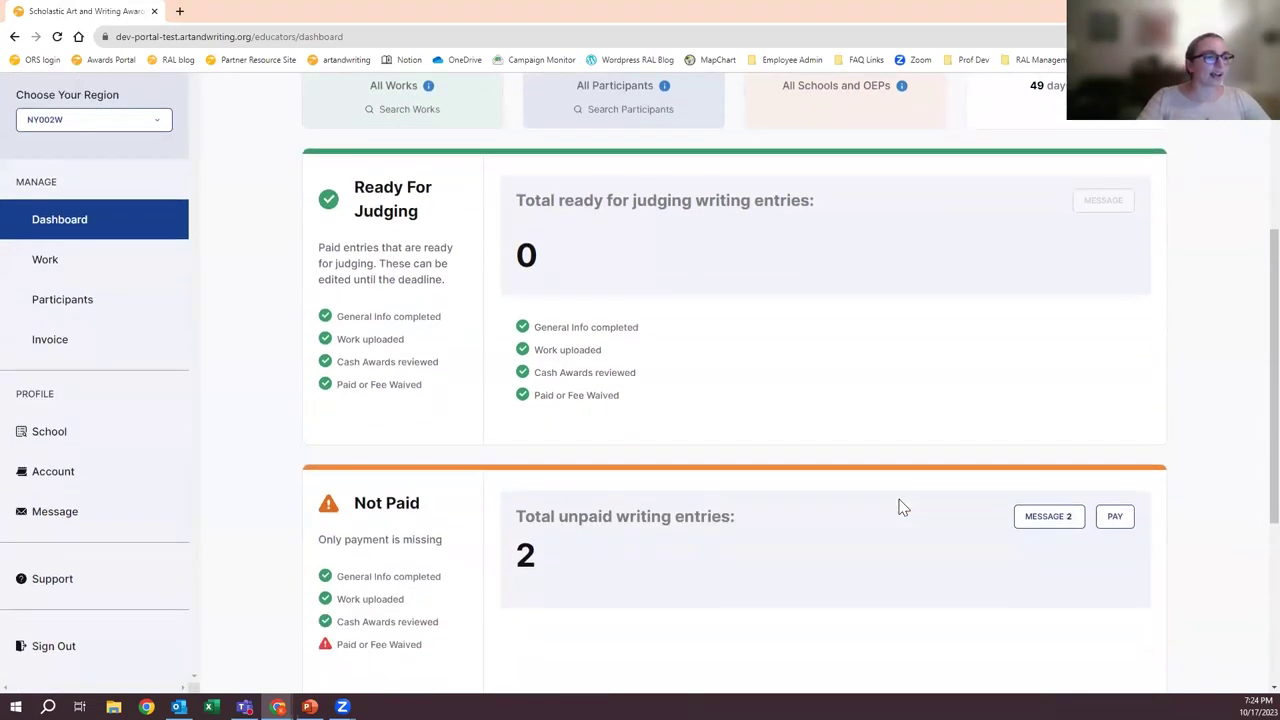
pyautogui.scroll(-2, 903, 508)
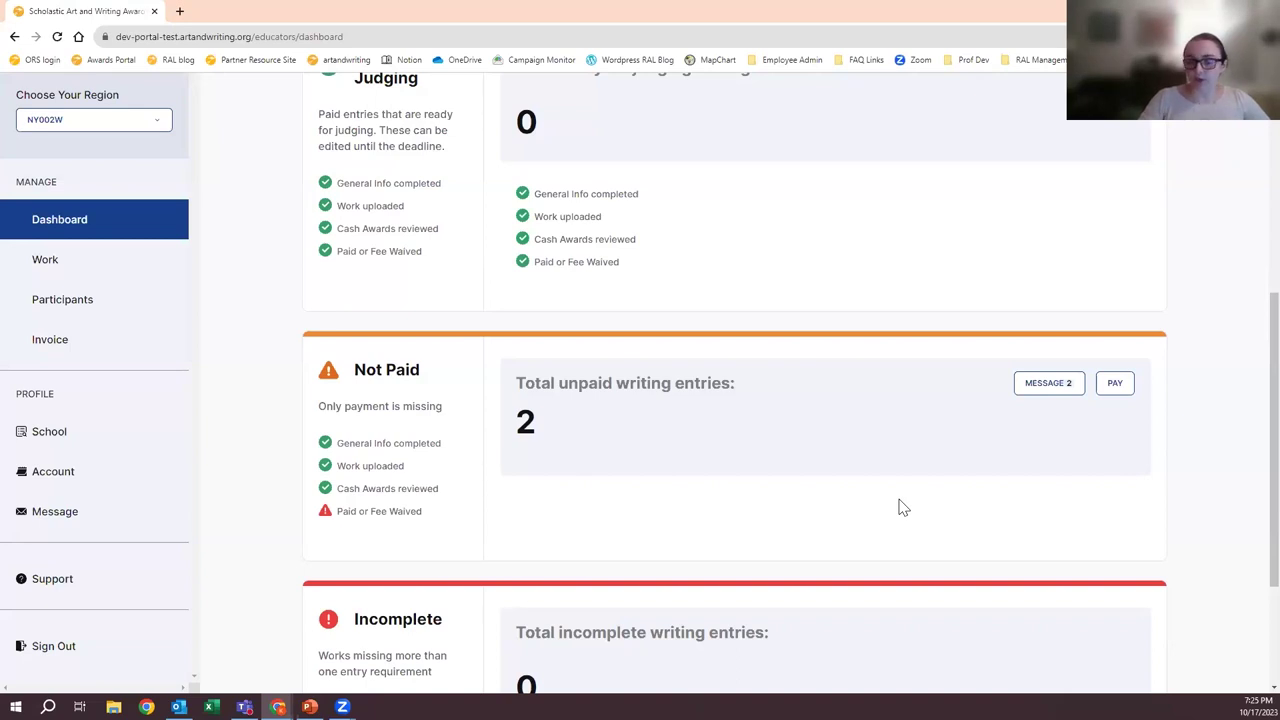
pyautogui.scroll(5, 905, 515)
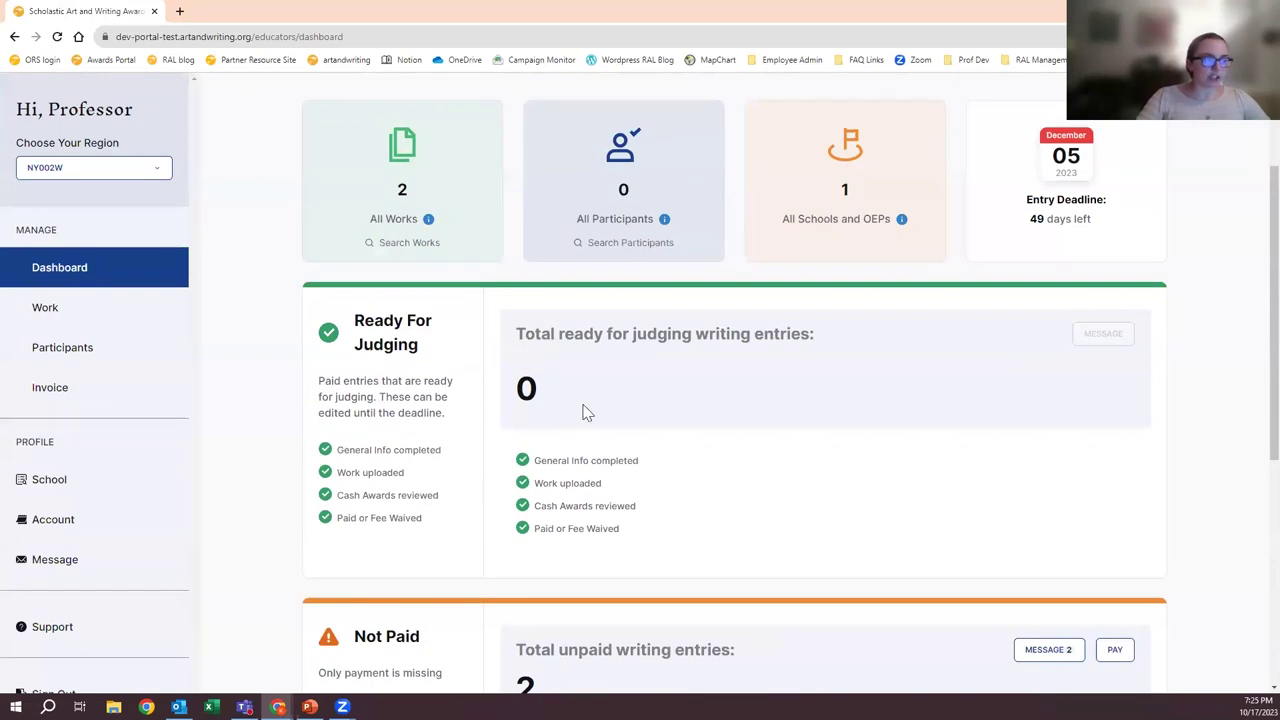
pyautogui.scroll(3, 623, 465)
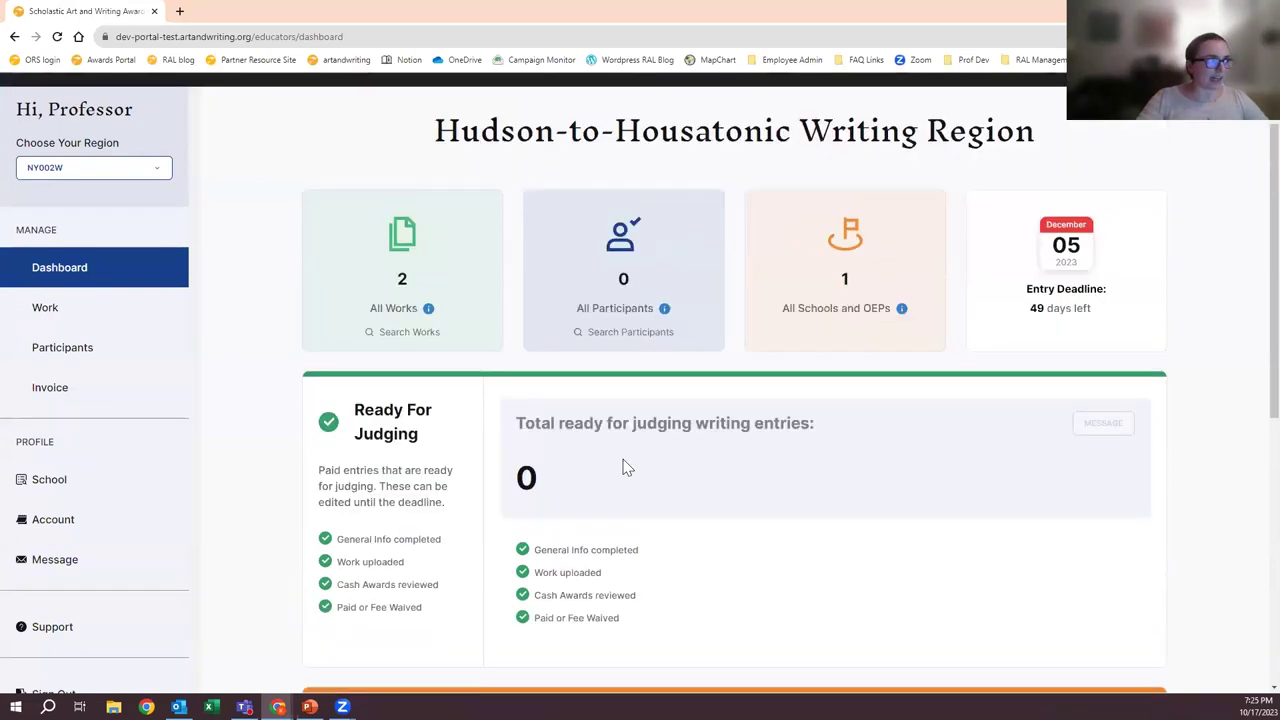
# - Switch the dashboard to Region-at-Large East Art and scroll through its summary cards
pyautogui.click(160, 226)
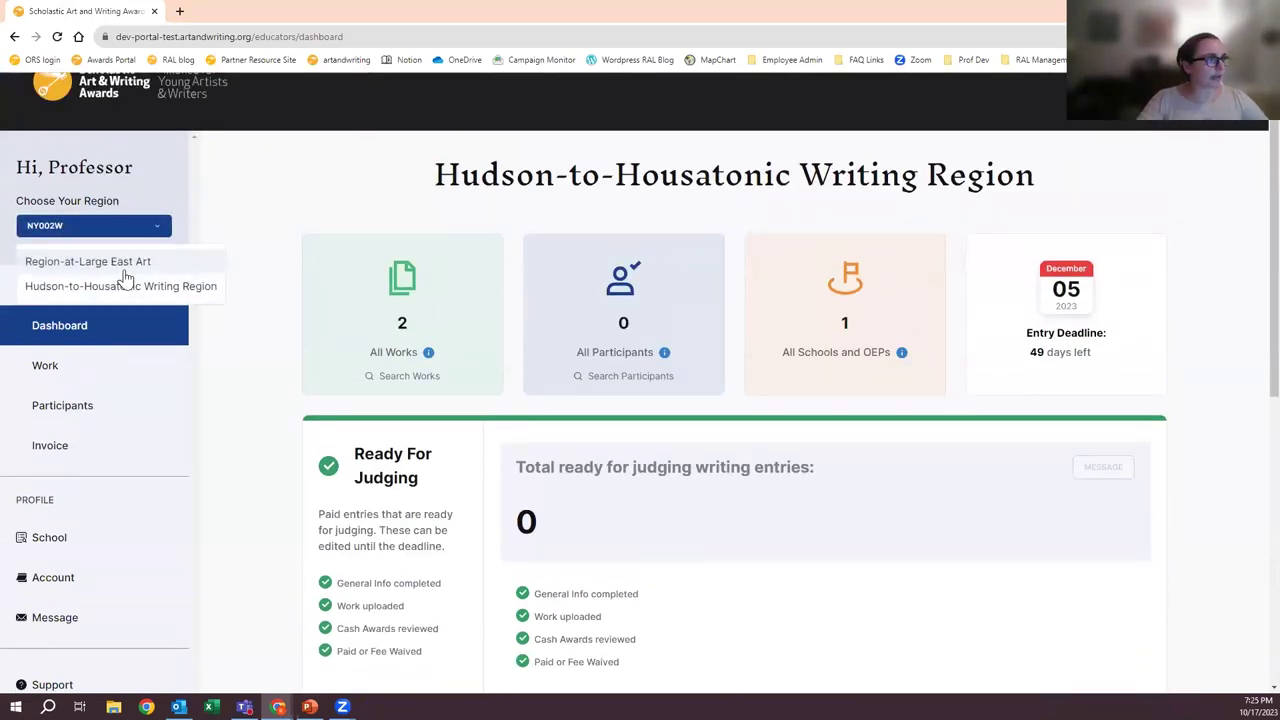
pyautogui.click(128, 266)
pyautogui.scroll(-2, 447, 441)
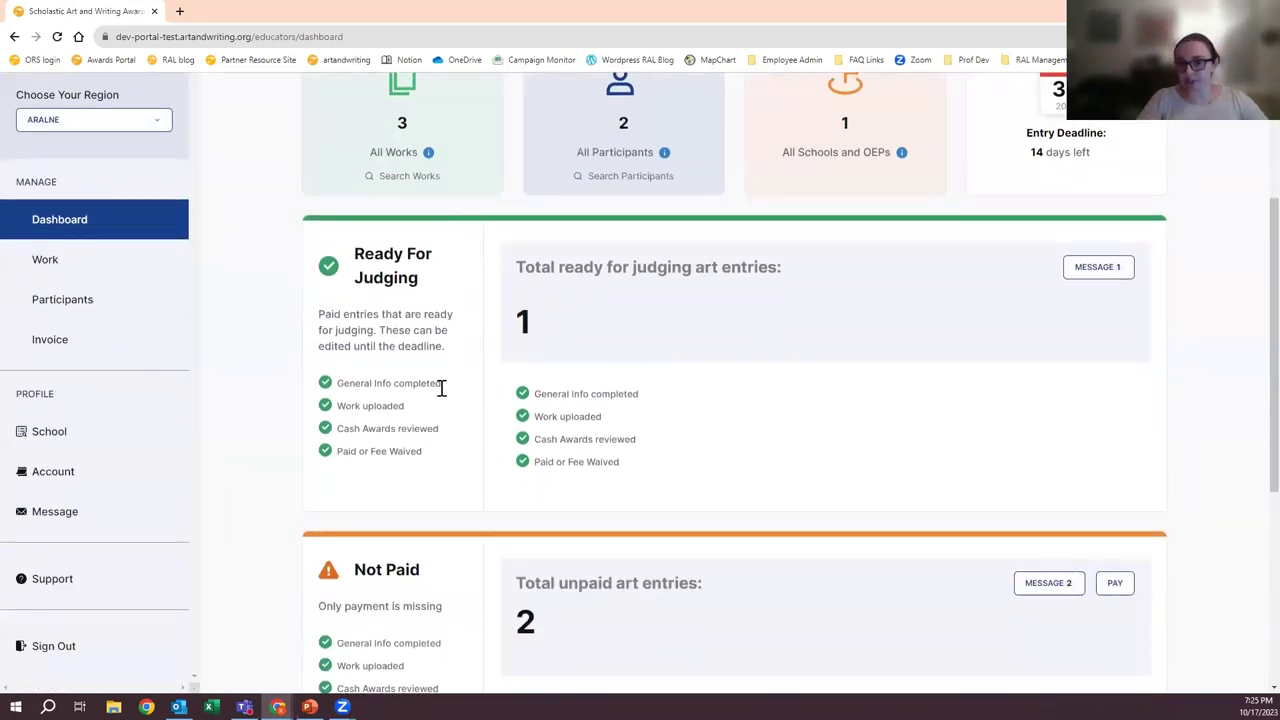
pyautogui.scroll(-2, 580, 293)
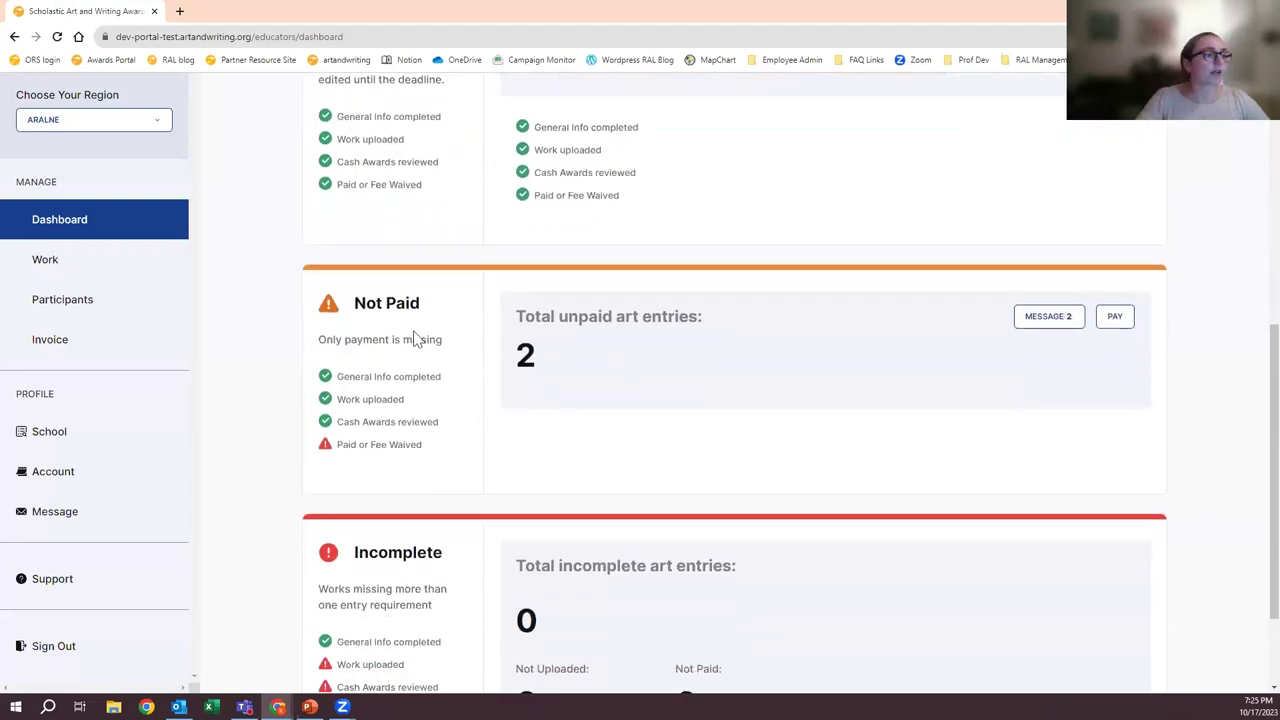
pyautogui.scroll(-1, 528, 406)
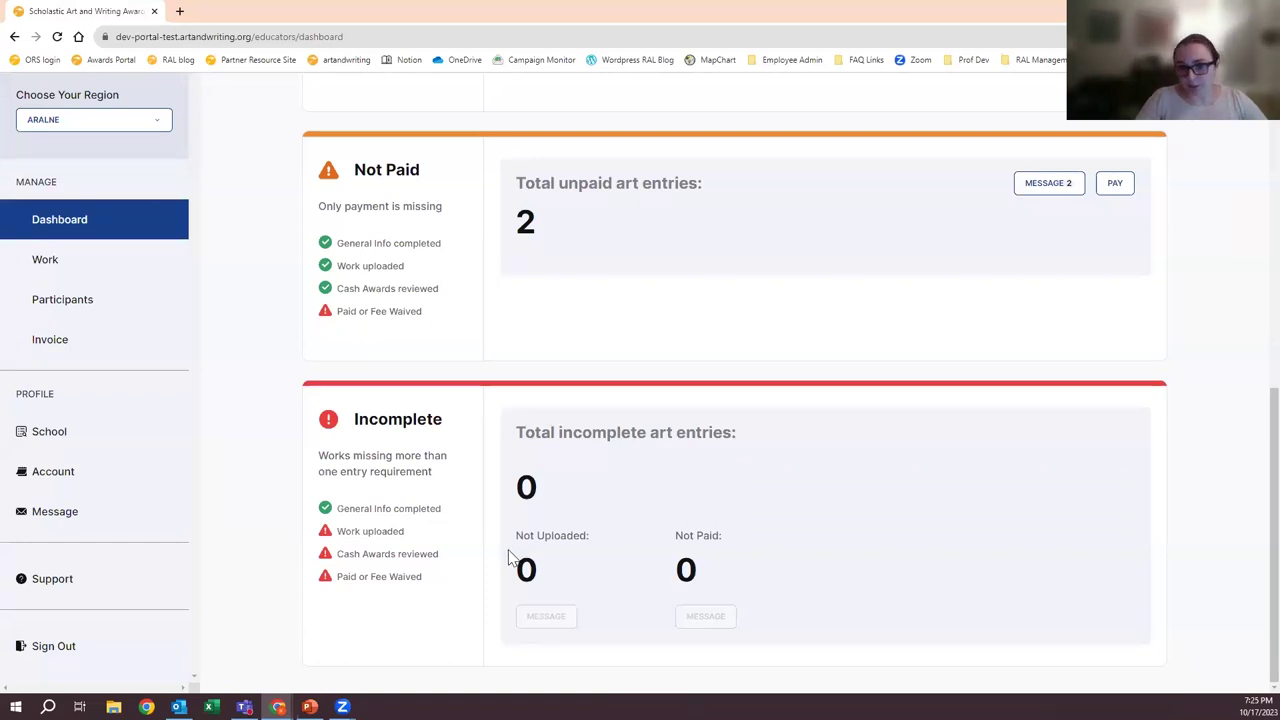
pyautogui.scroll(4, 507, 553)
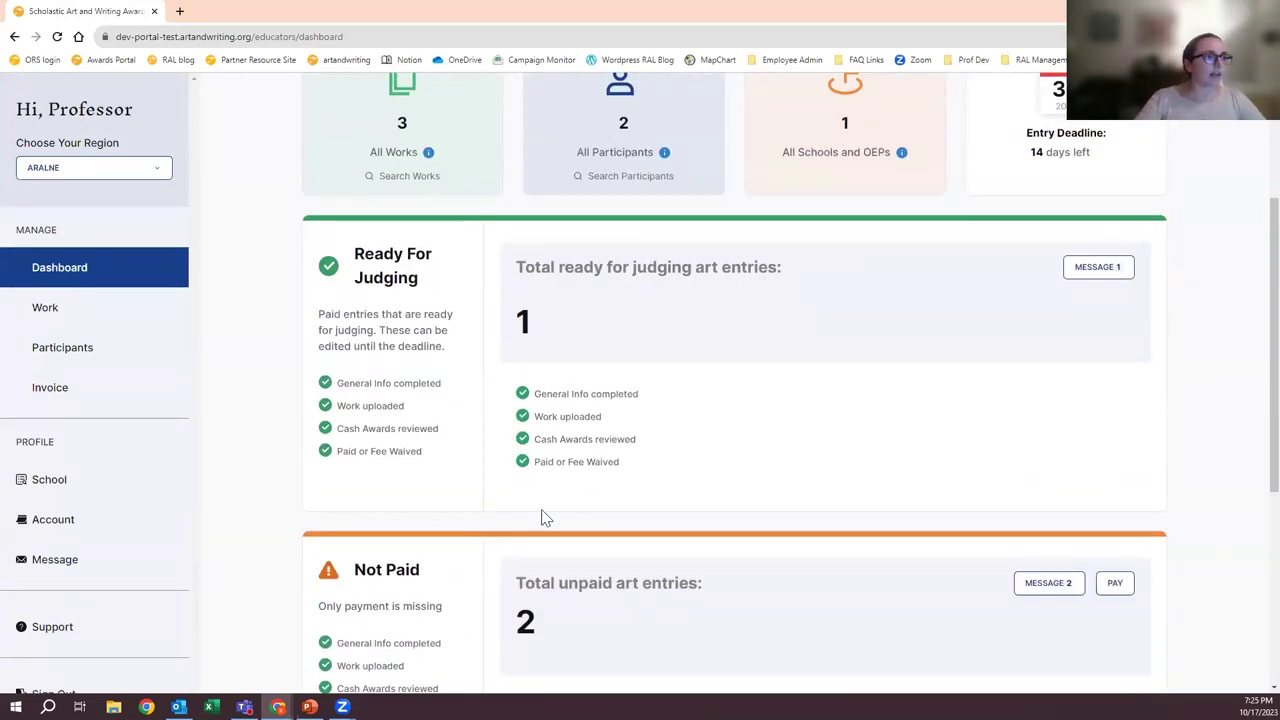
pyautogui.scroll(-1, 600, 491)
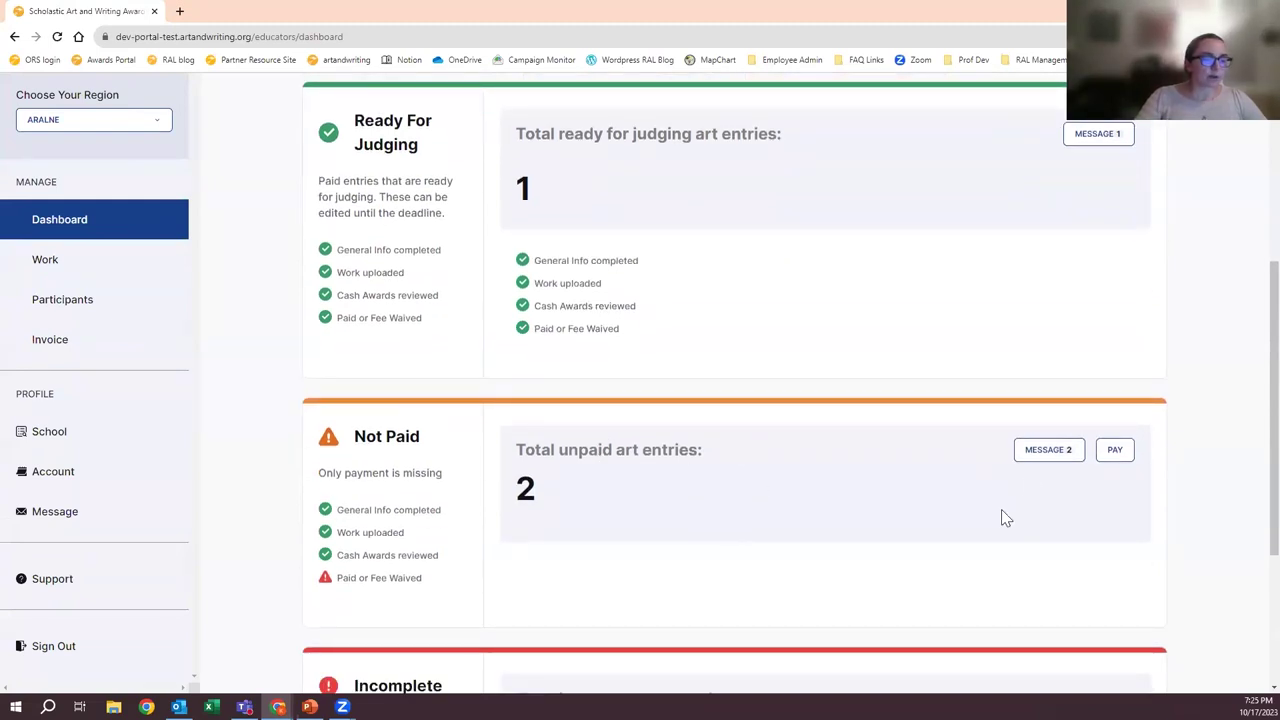
# - Start a message to the Not Paid participants, then close it without sending
pyautogui.click(1034, 452)
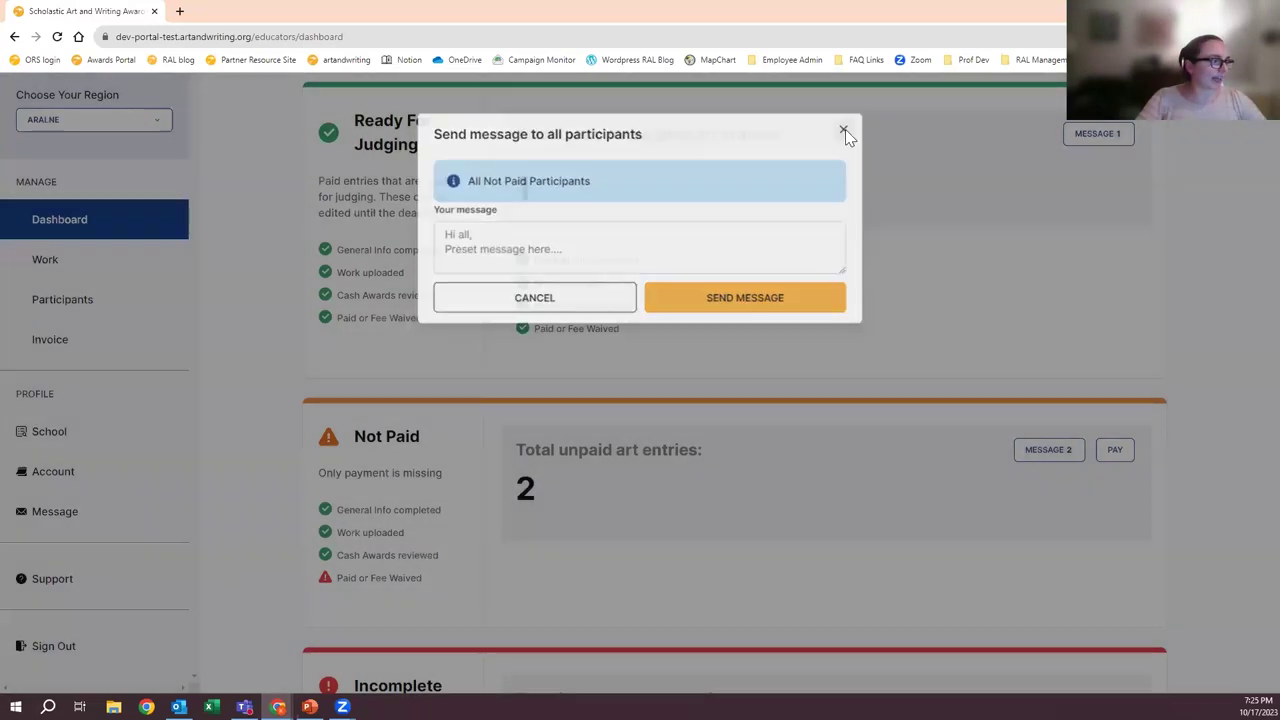
pyautogui.click(845, 131)
pyautogui.scroll(-3, 369, 406)
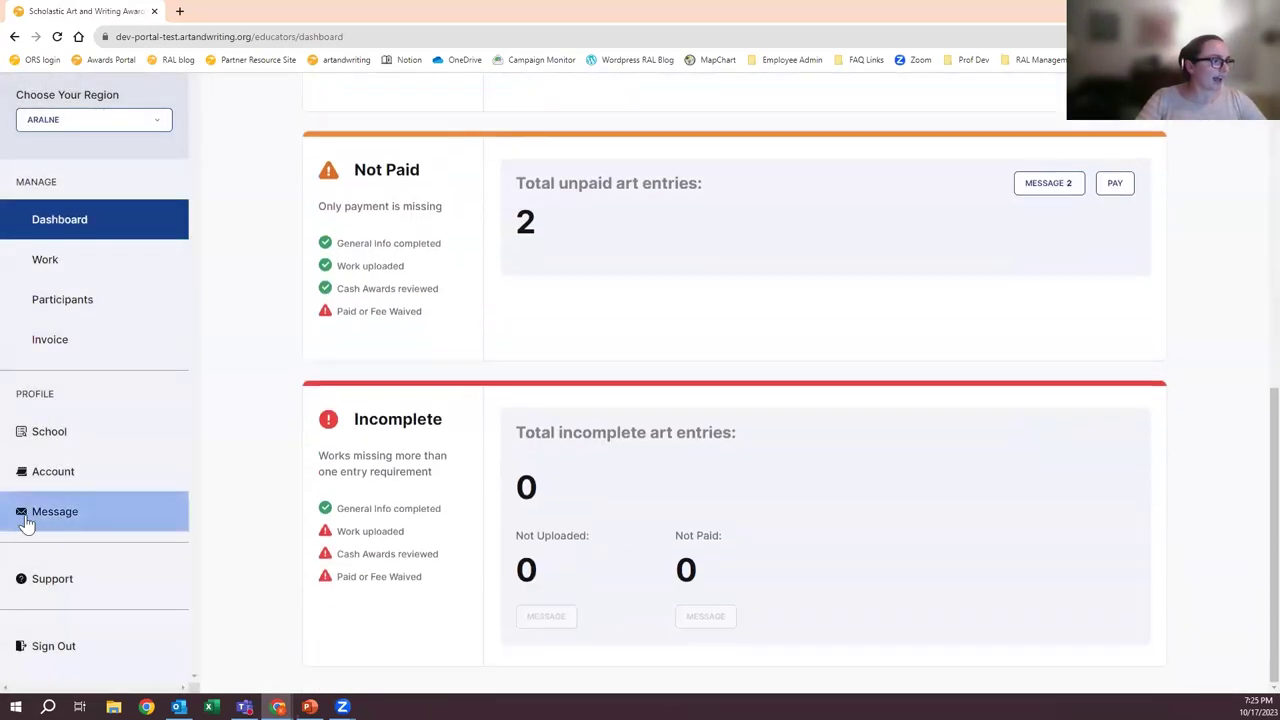
# - Check Messages shows no new messages, visit the dashboard, then reopen Messages
pyautogui.click(45, 512)
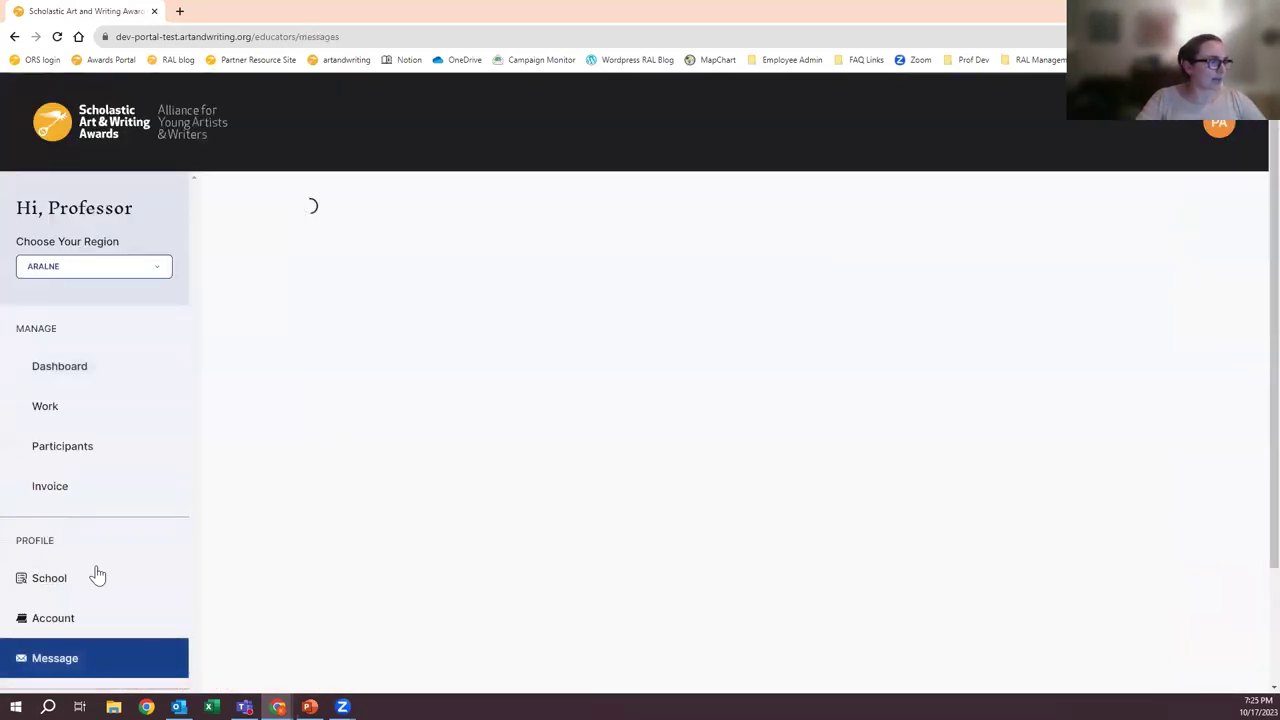
pyautogui.scroll(2, 337, 409)
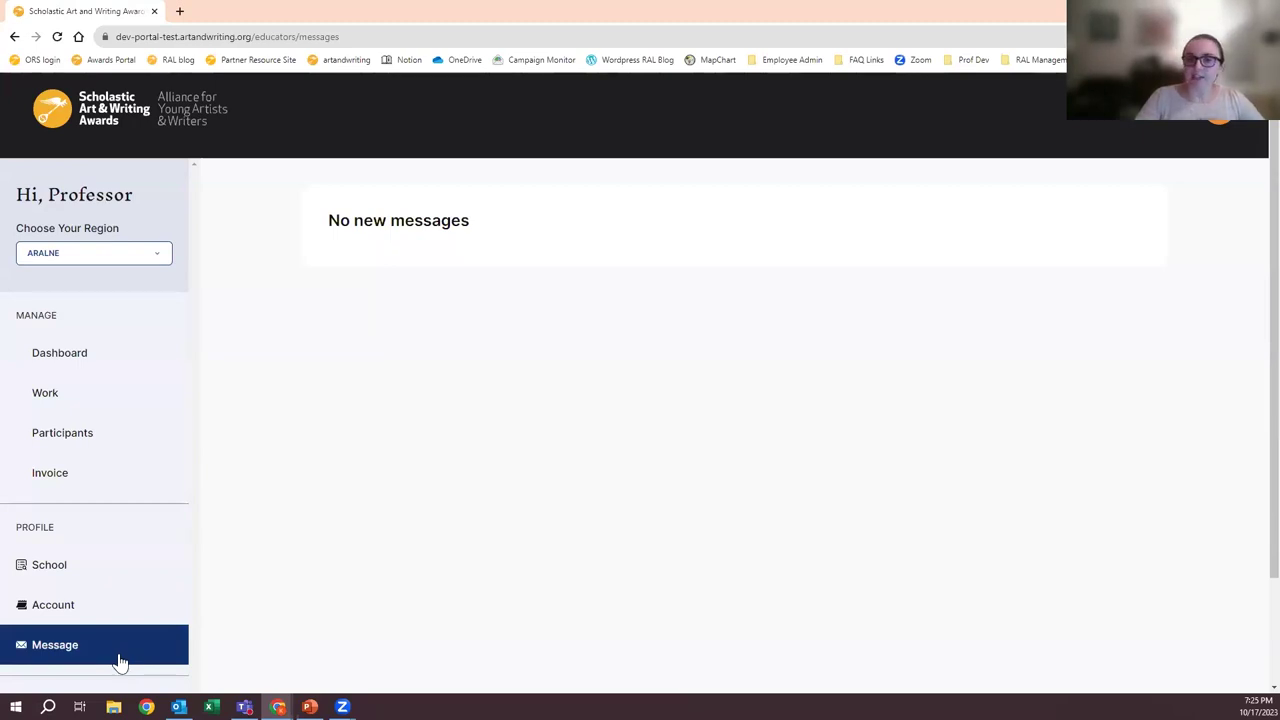
pyautogui.click(84, 372)
pyautogui.scroll(-5, 654, 380)
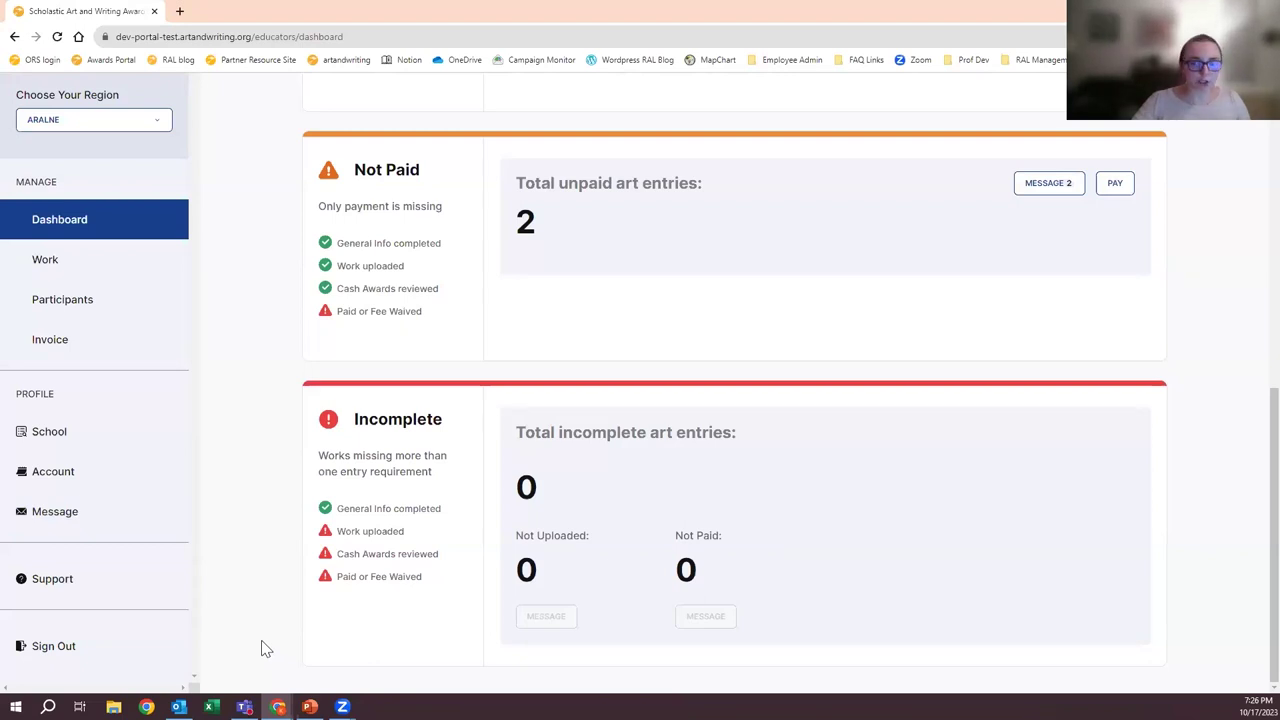
pyautogui.click(60, 520)
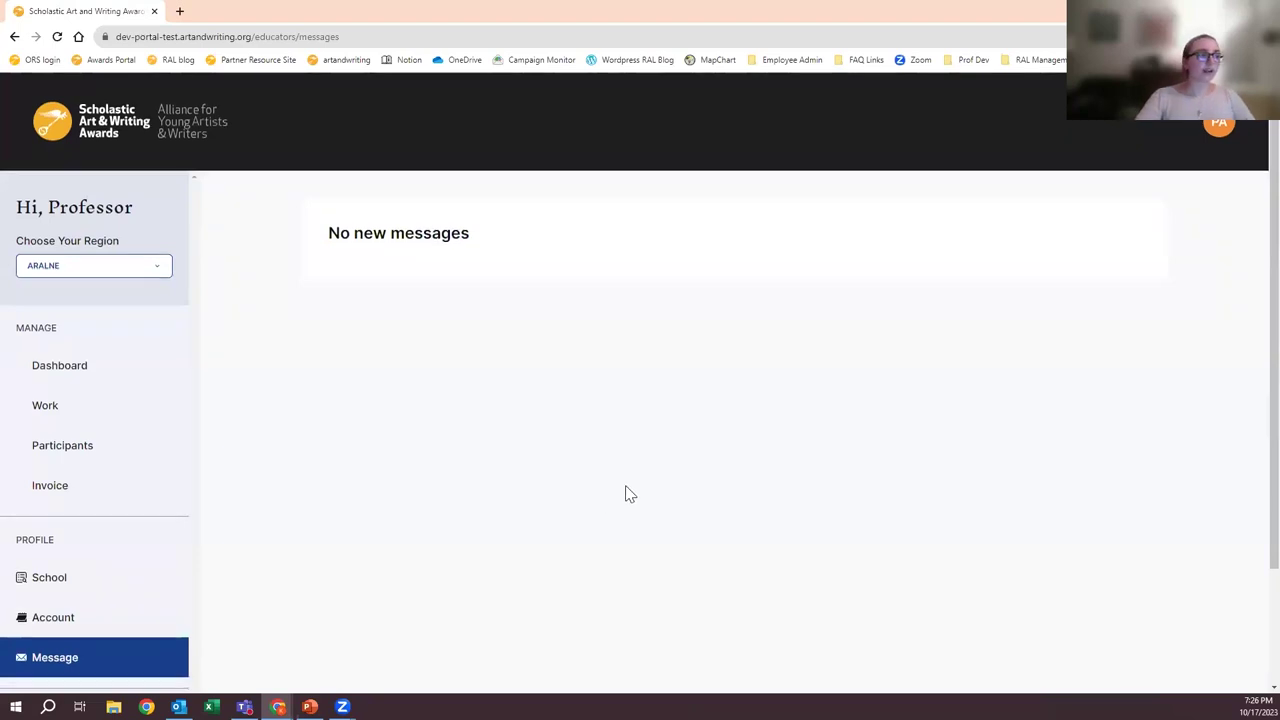
pyautogui.scroll(-1, 626, 492)
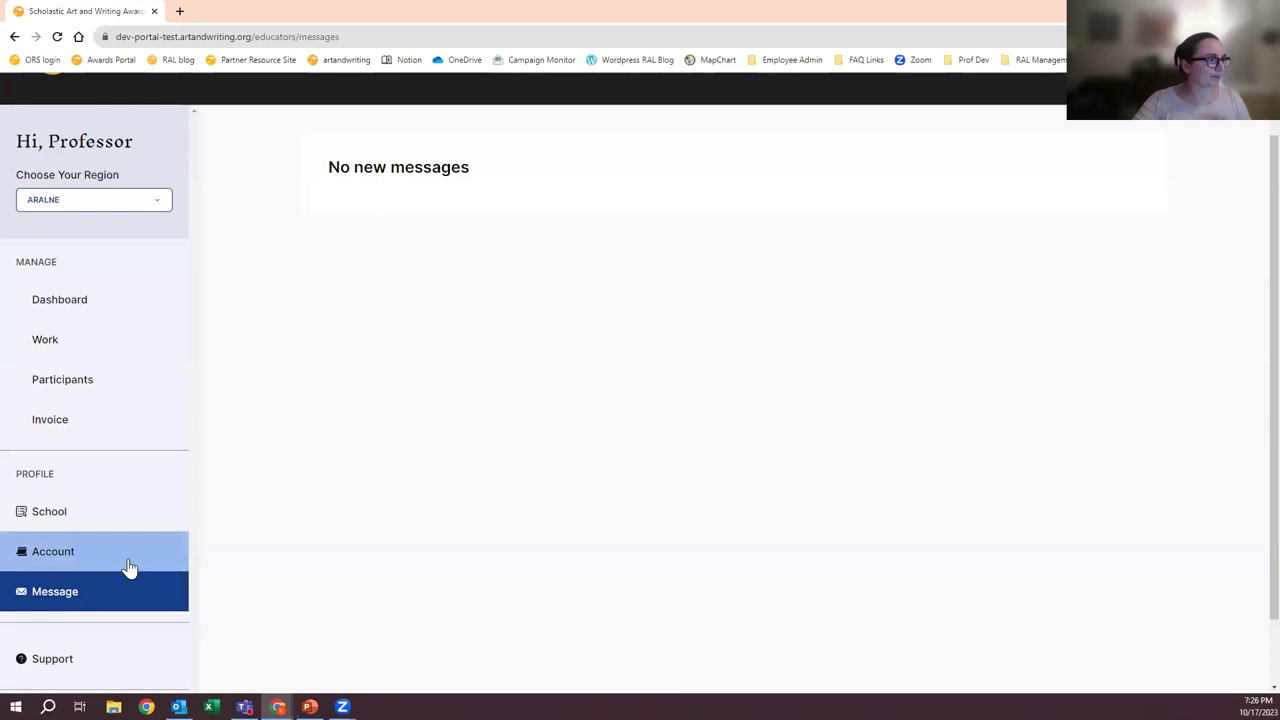
pyautogui.scroll(1, 126, 566)
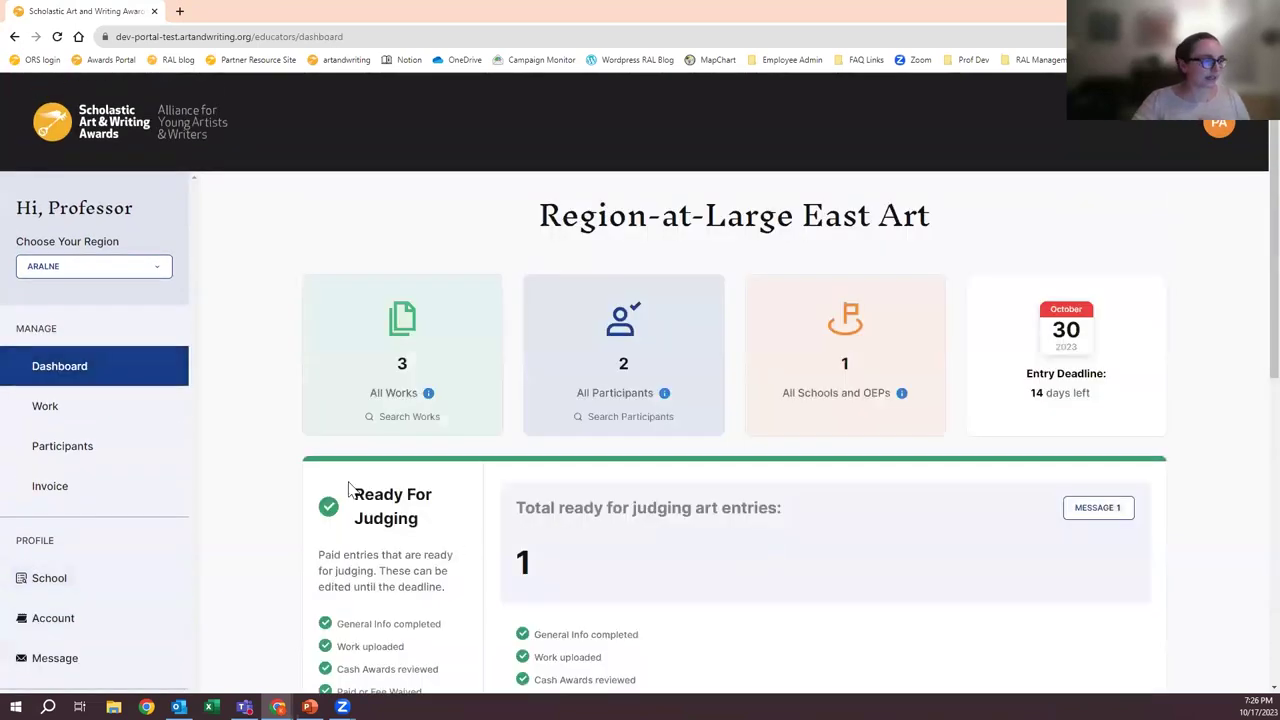
# - Search Work with extra filters and no category to list all three entries, then return to the dashboard
pyautogui.click(134, 415)
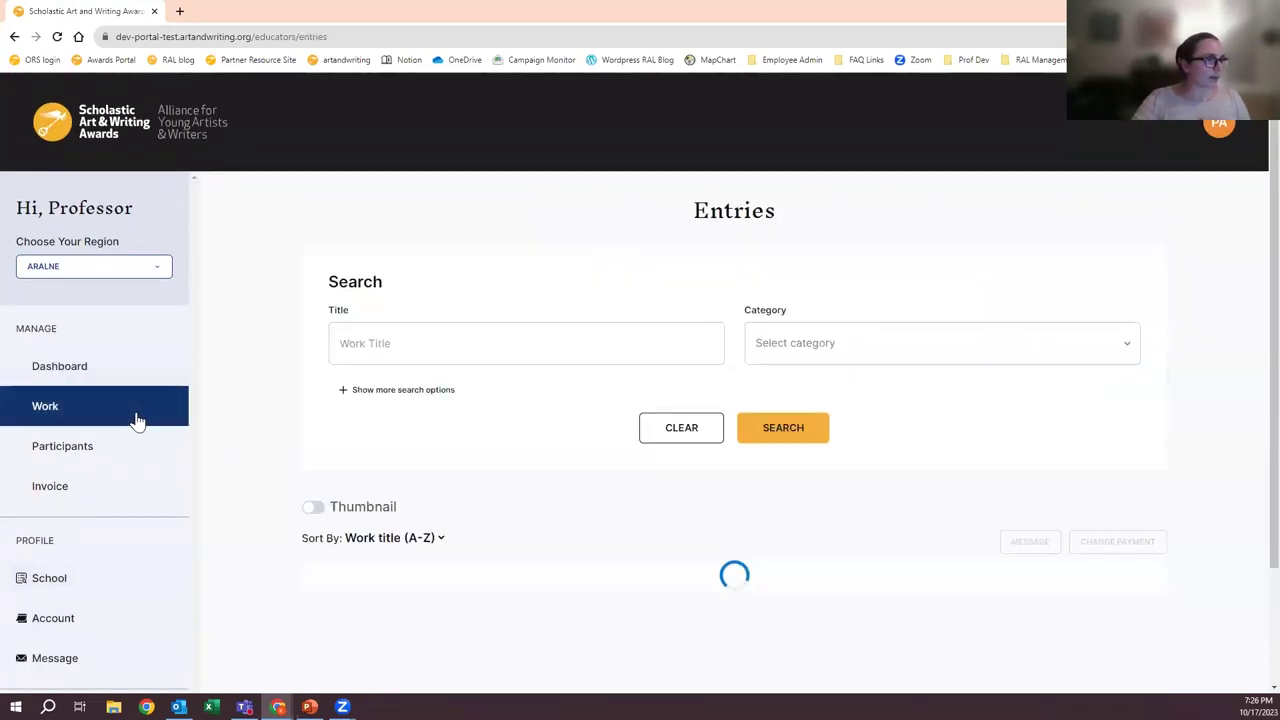
pyautogui.click(392, 396)
pyautogui.click(910, 343)
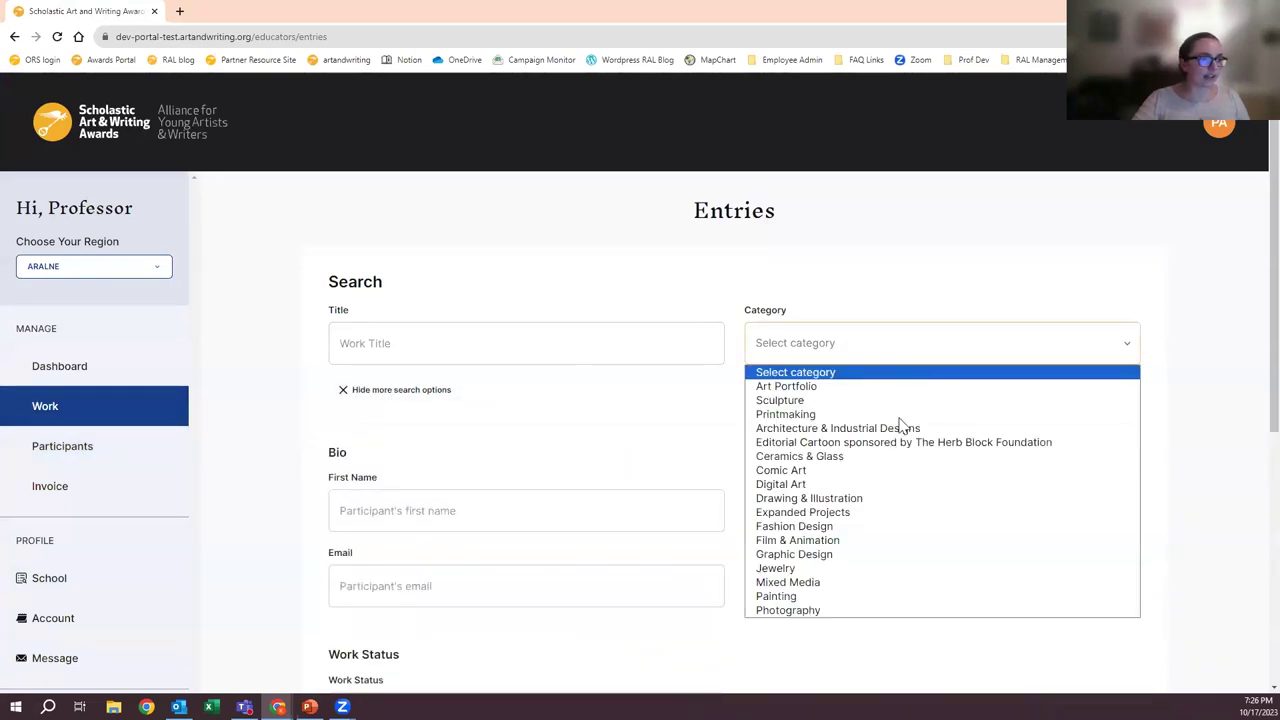
pyautogui.click(620, 445)
pyautogui.scroll(-2, 783, 333)
pyautogui.scroll(-1, 548, 380)
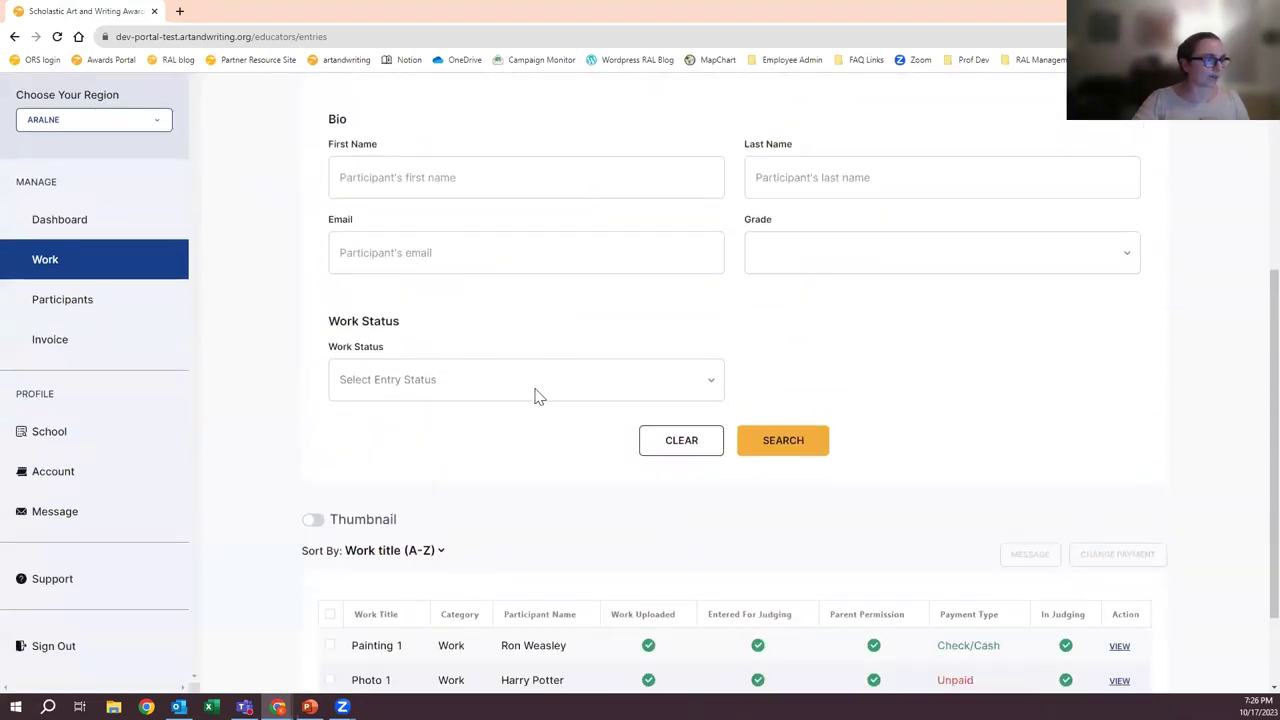
pyautogui.click(820, 448)
pyautogui.scroll(-1, 826, 451)
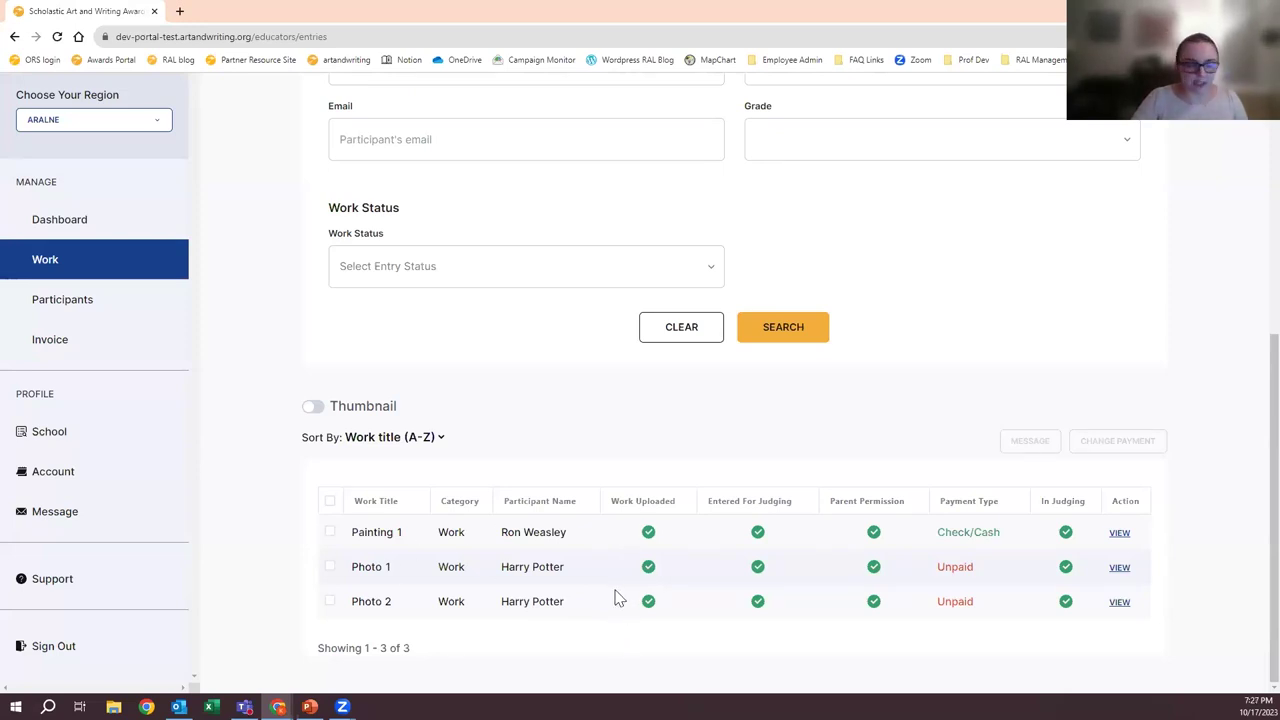
pyautogui.scroll(5, 537, 486)
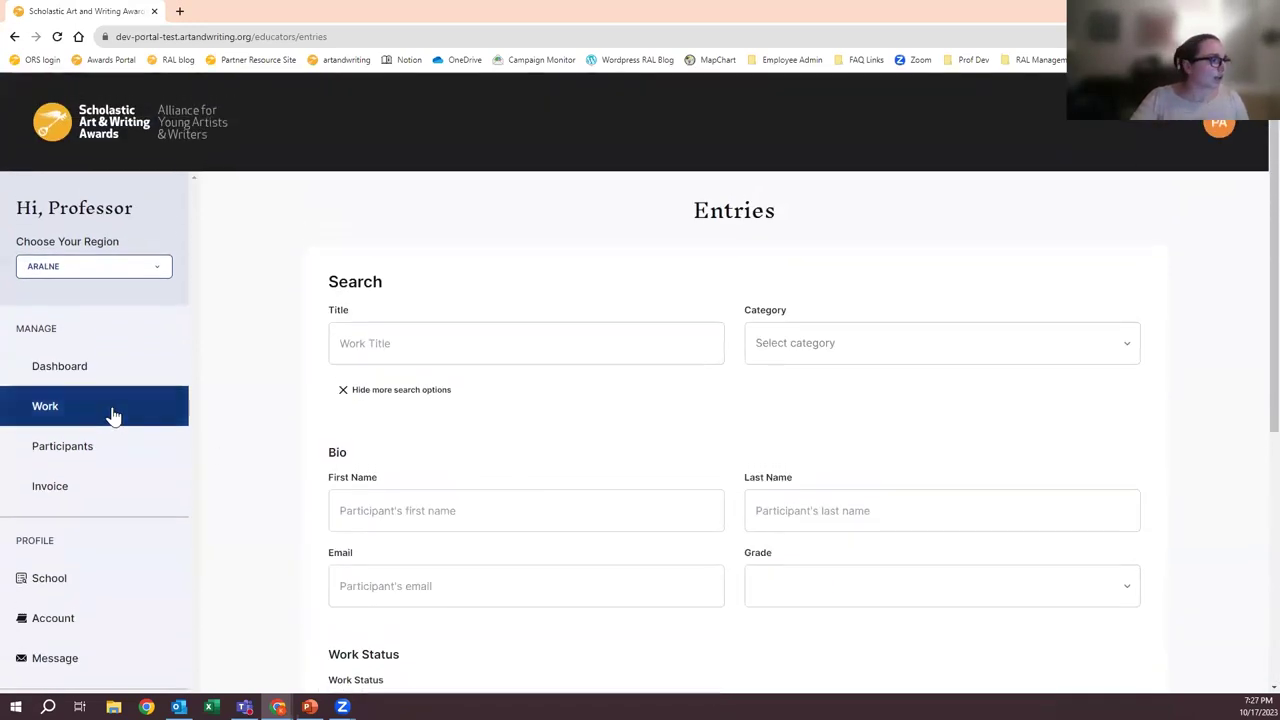
pyautogui.click(79, 367)
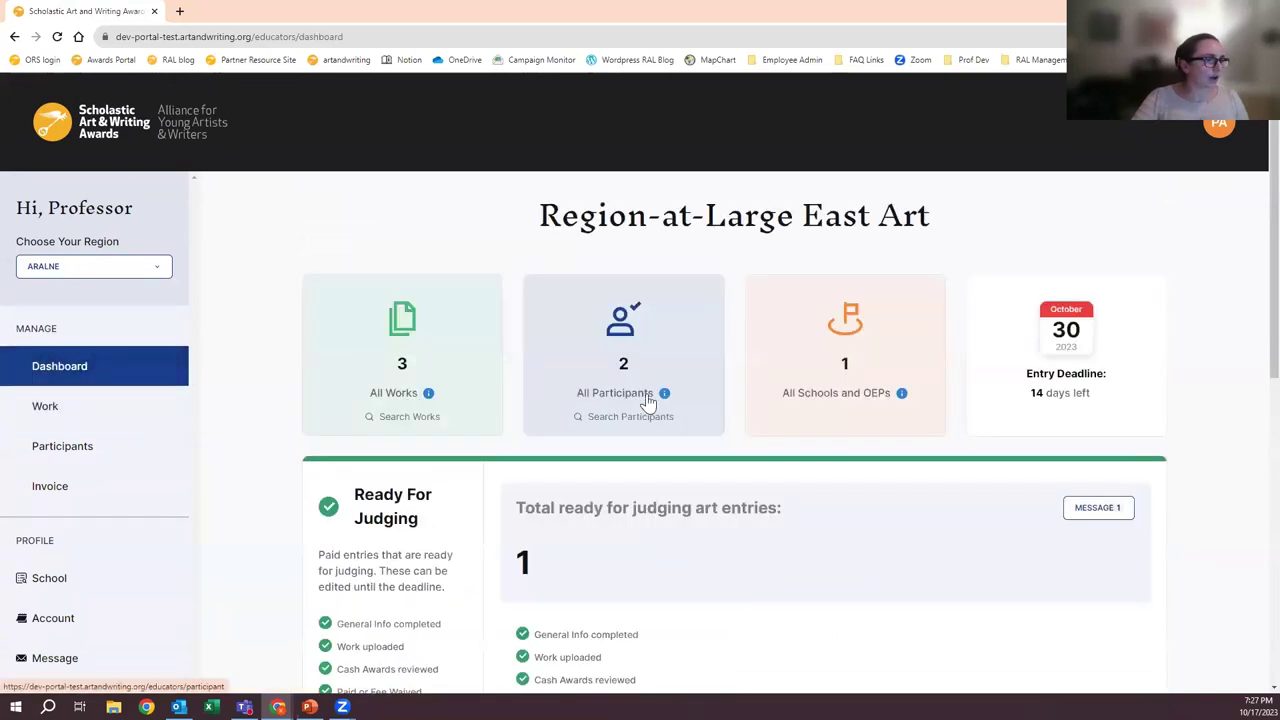
pyautogui.click(620, 416)
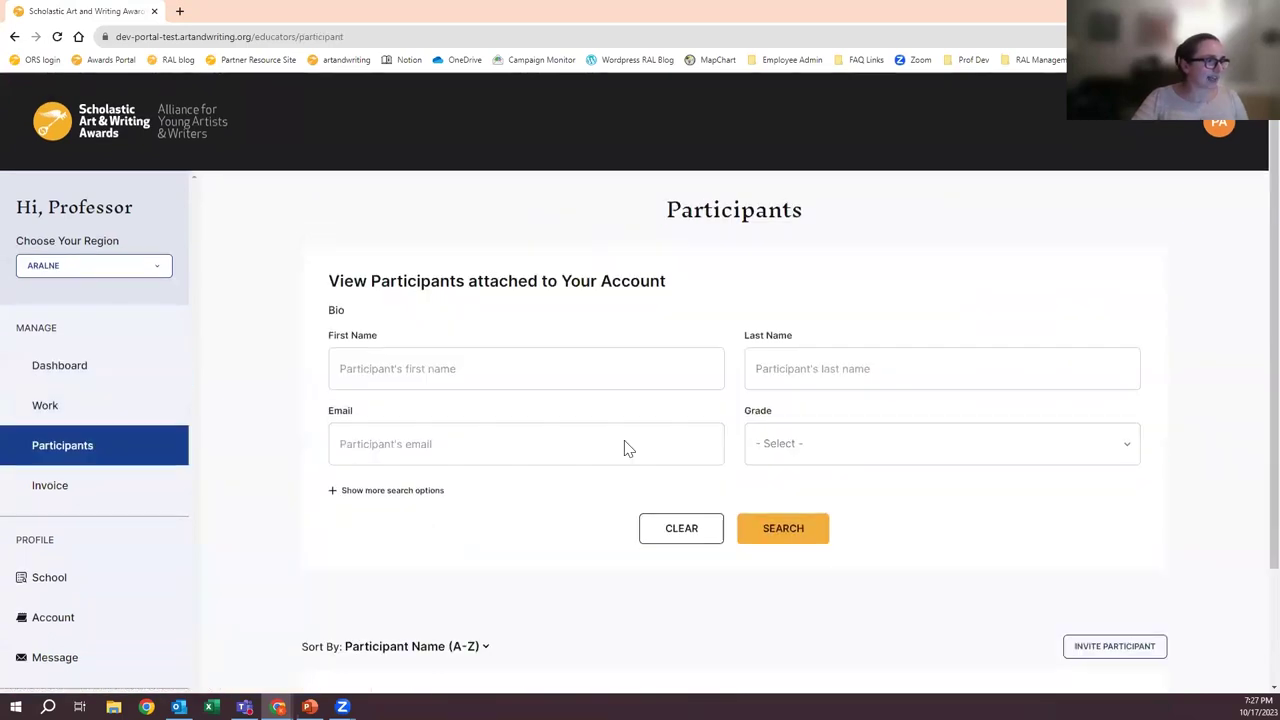
pyautogui.scroll(-3, 420, 529)
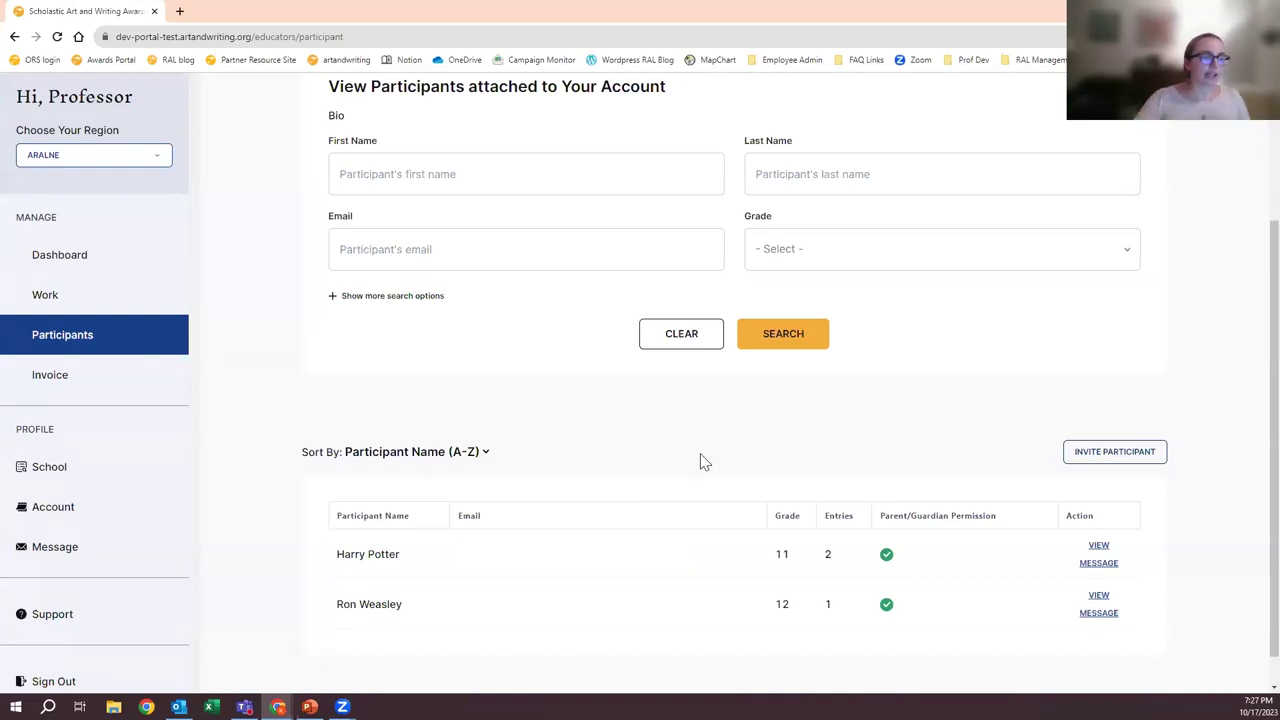
pyautogui.scroll(-1, 705, 458)
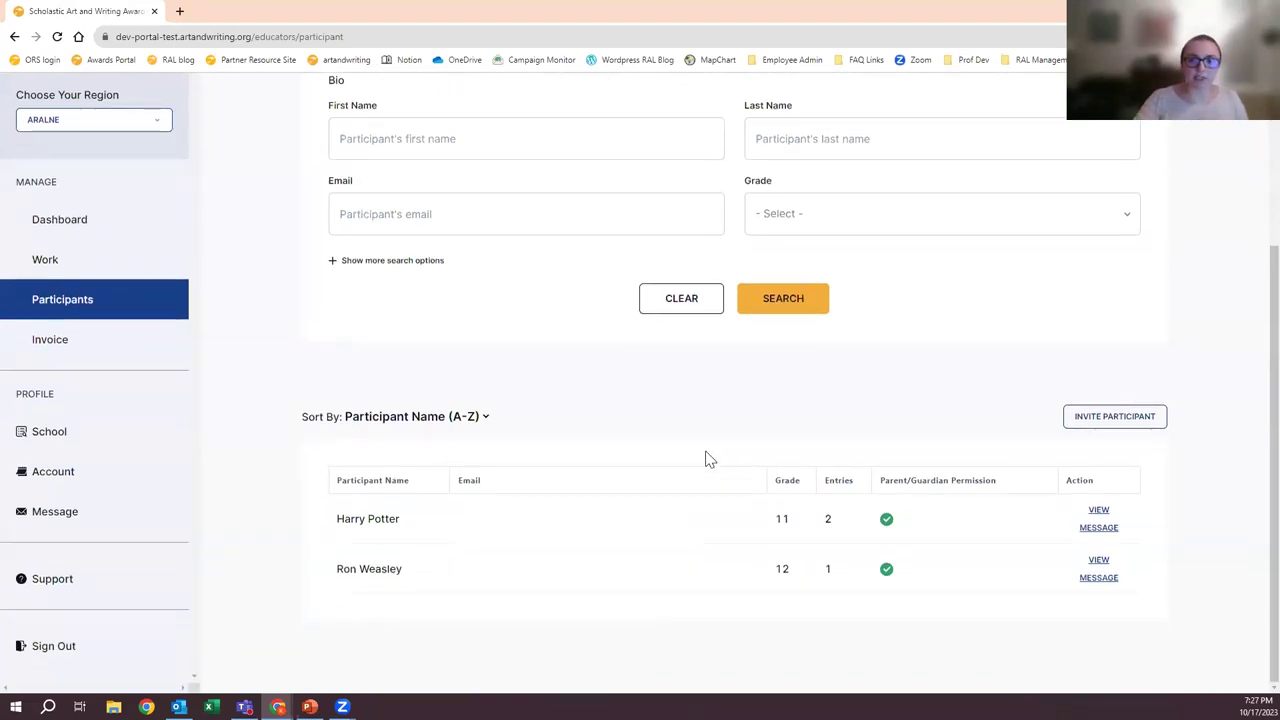
pyautogui.scroll(2, 705, 458)
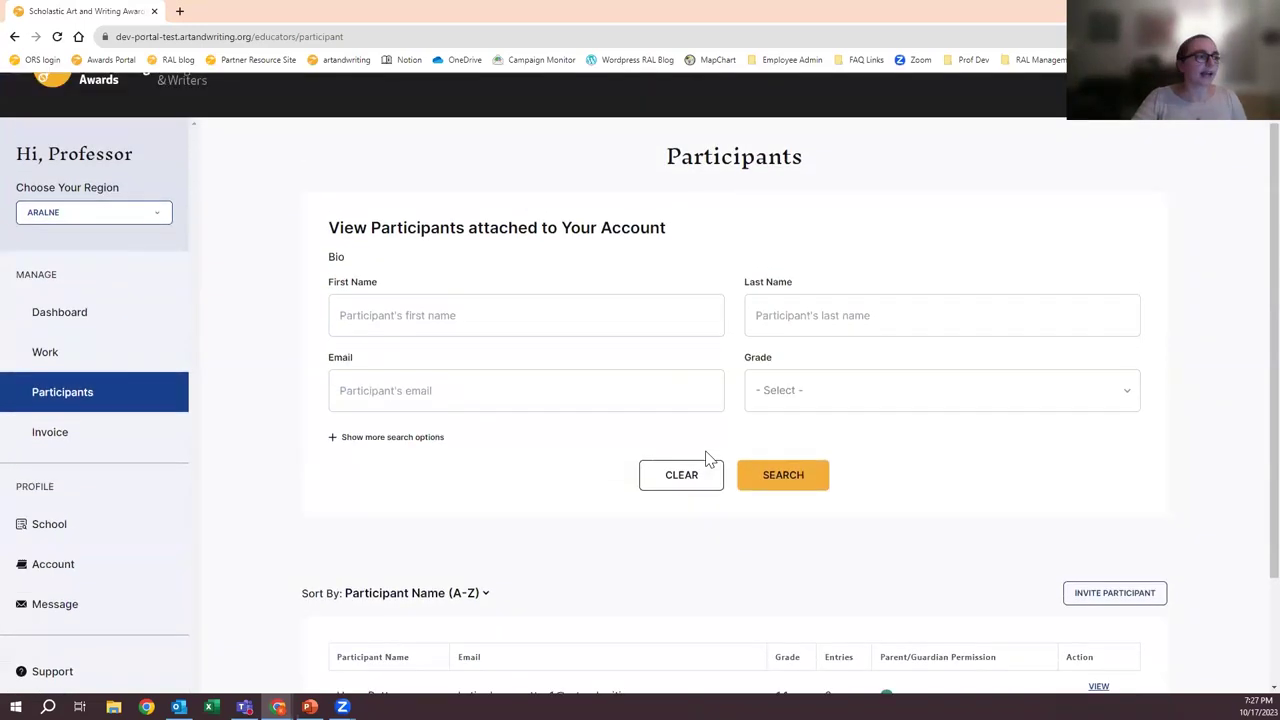
# - Glance at the entries list, then return to the region dashboard
pyautogui.click(76, 414)
pyautogui.scroll(-3, 554, 477)
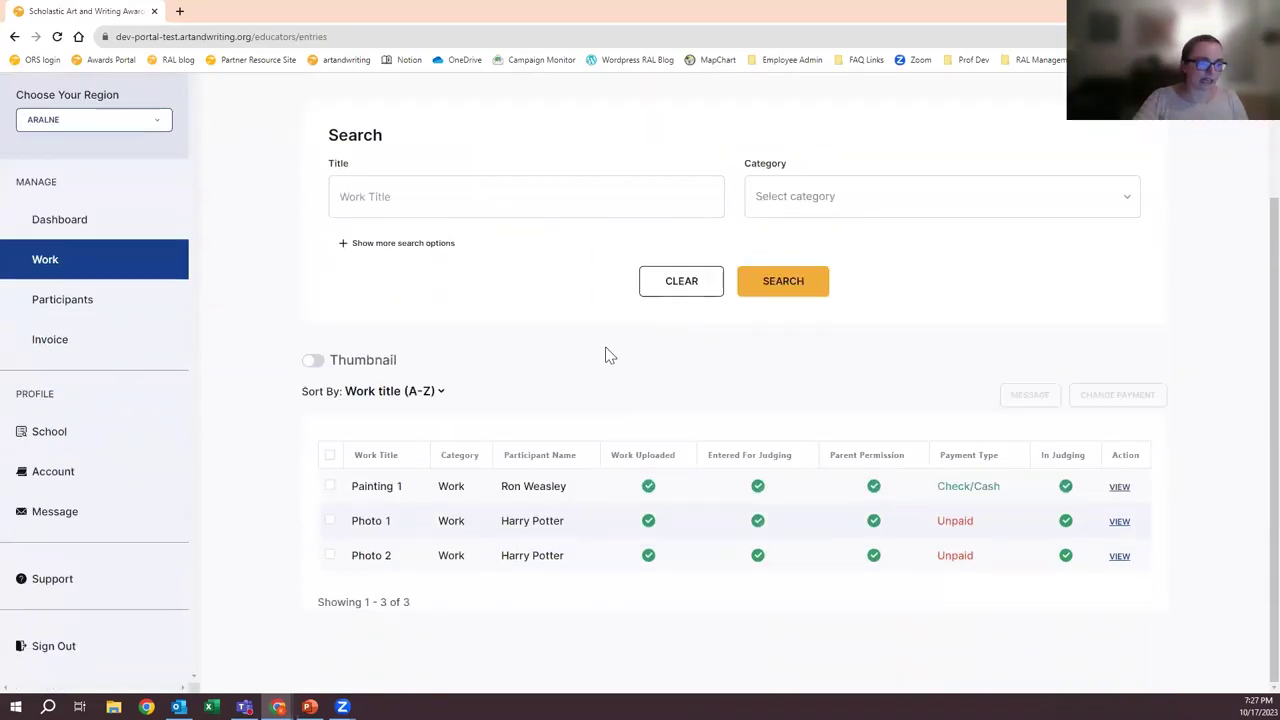
pyautogui.scroll(1, 600, 583)
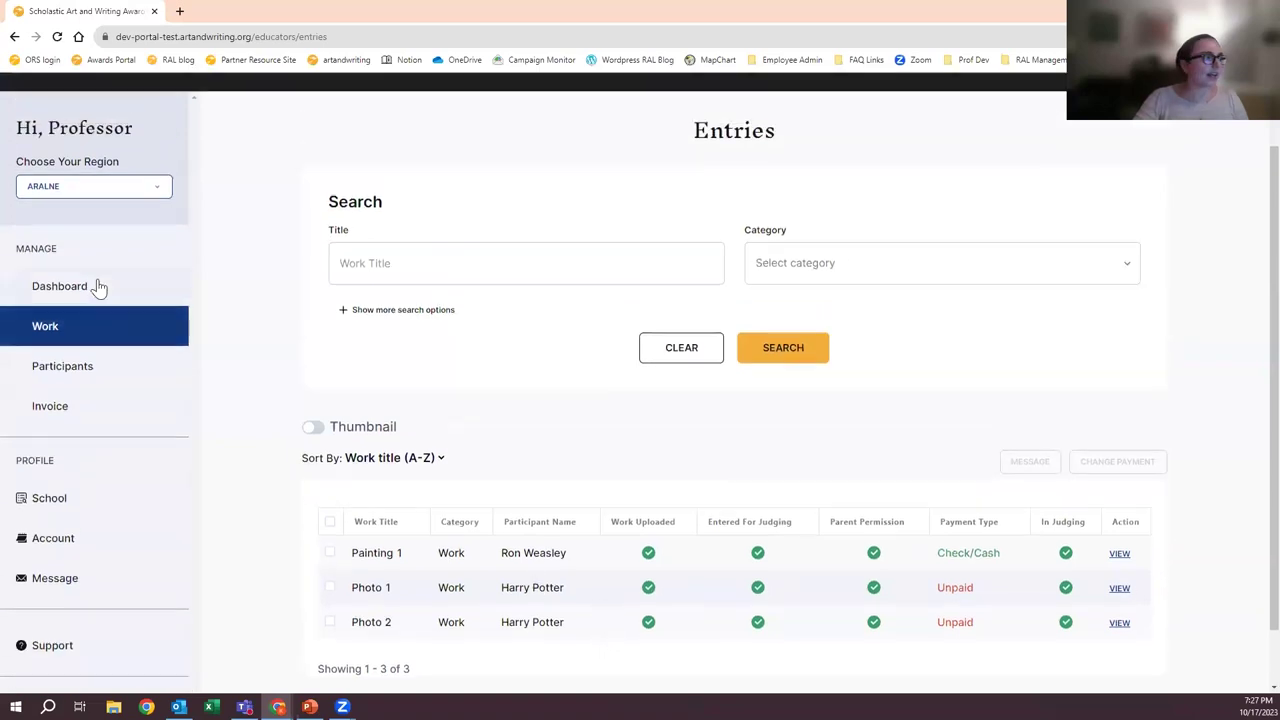
pyautogui.click(100, 286)
pyautogui.scroll(-3, 765, 465)
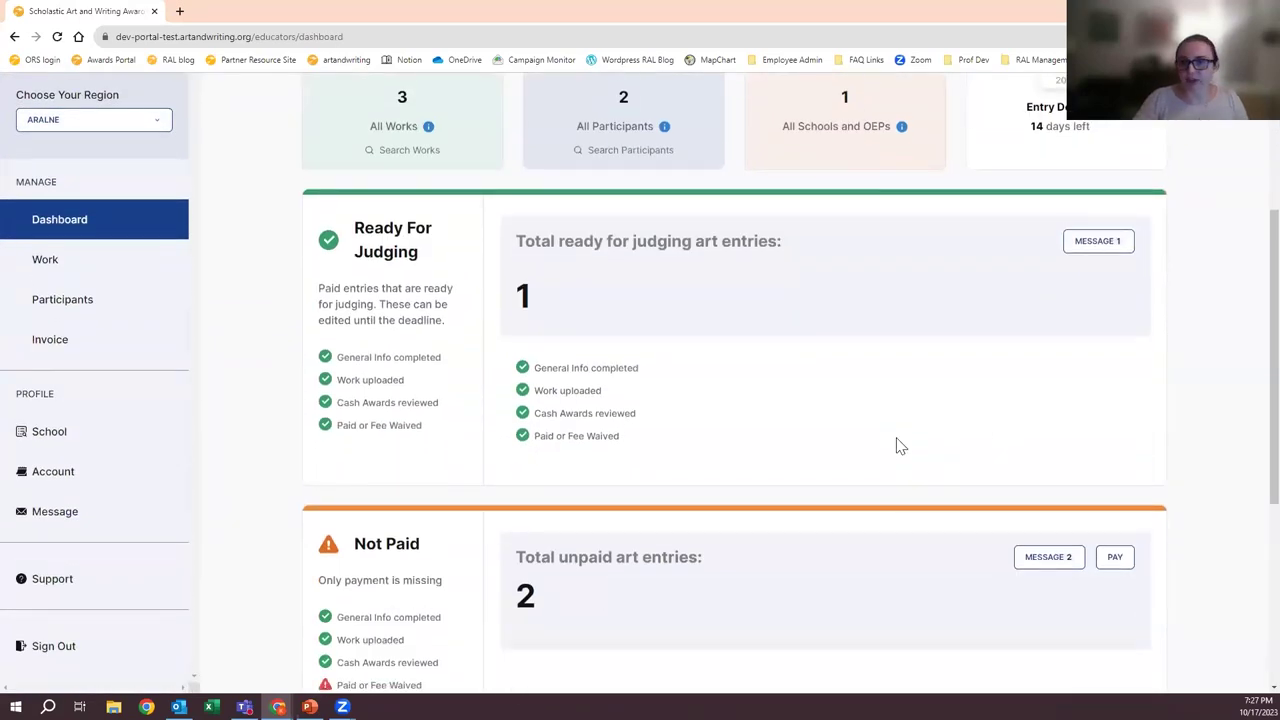
pyautogui.scroll(-1, 850, 490)
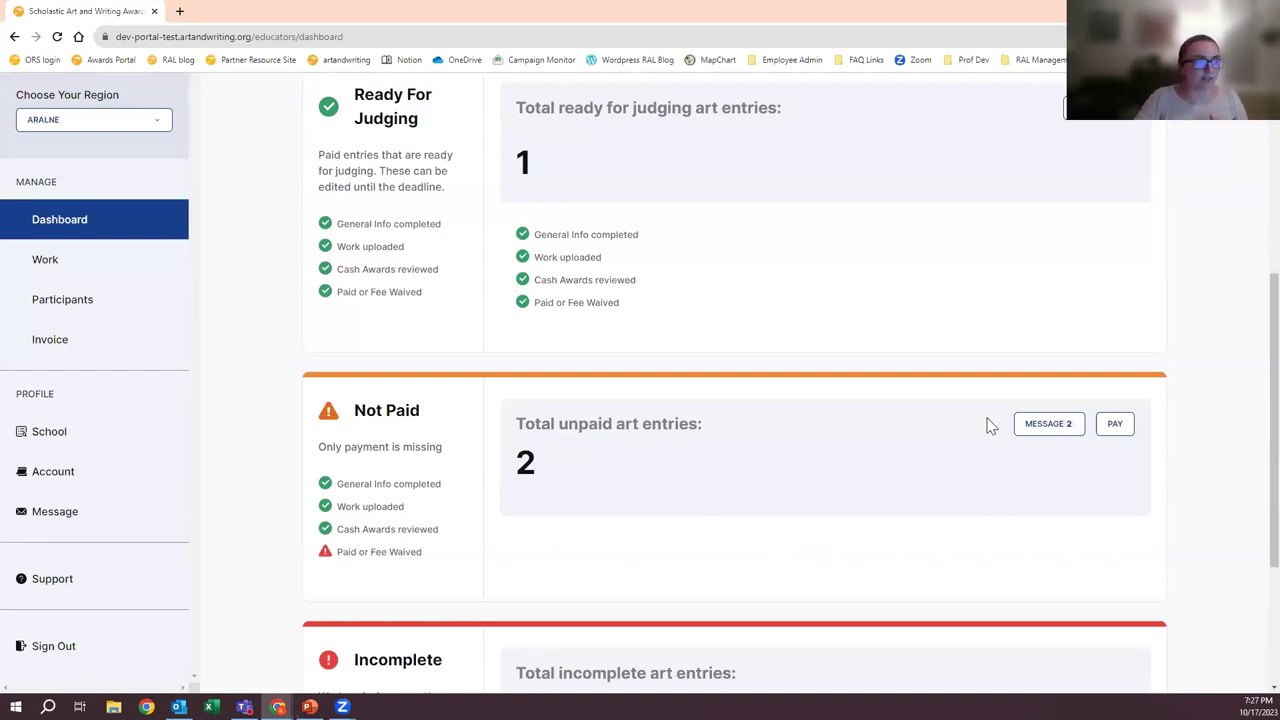
# - Open and dismiss the Not Paid payment options, then list the three submitted works
pyautogui.click(1115, 423)
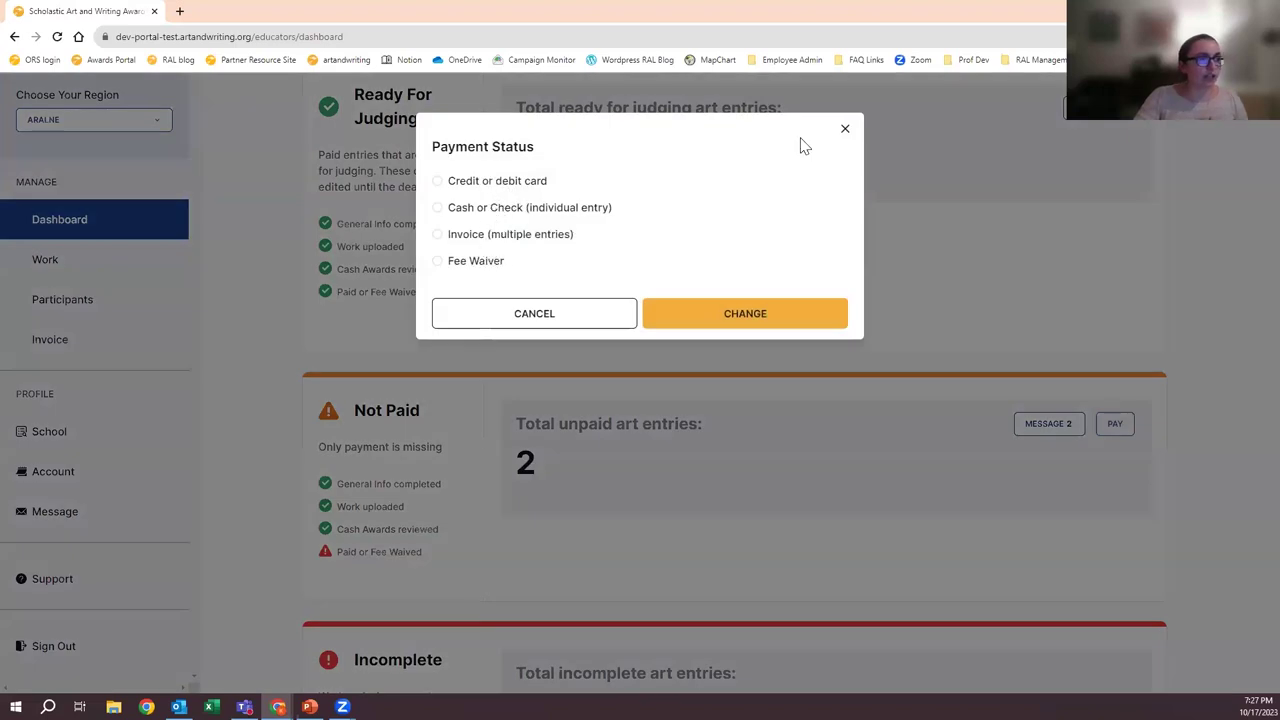
pyautogui.click(469, 404)
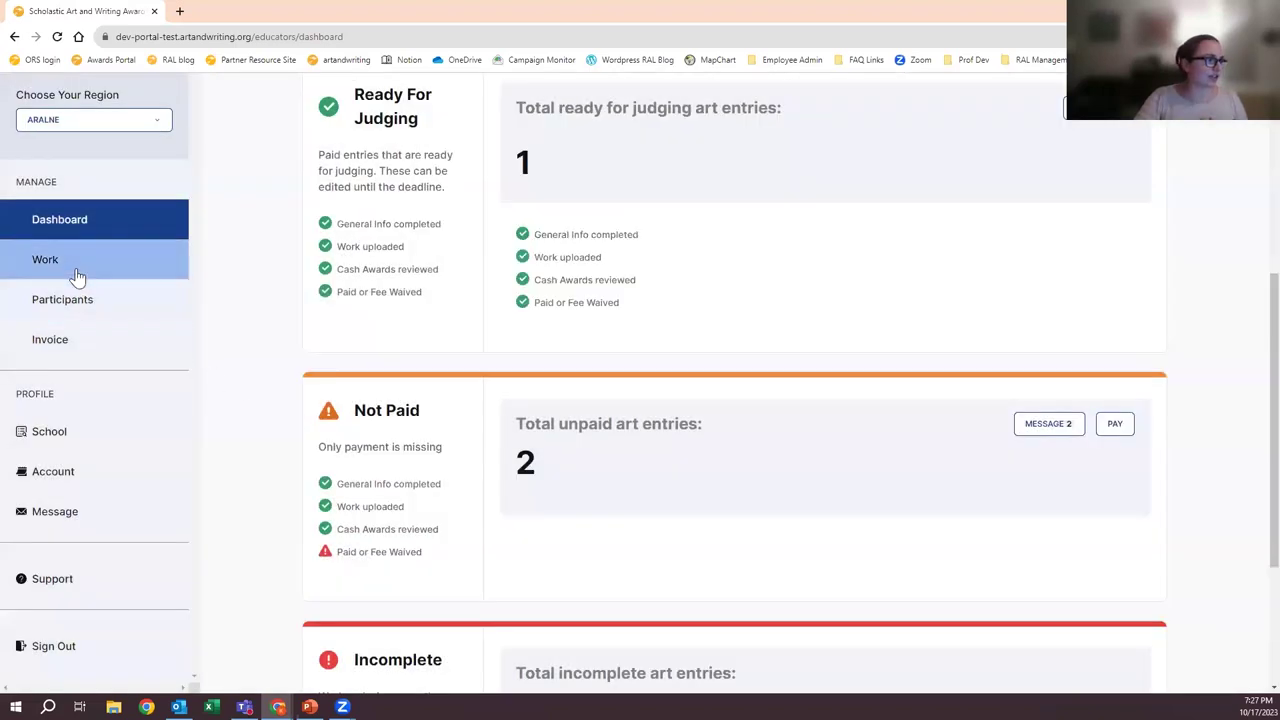
pyautogui.click(76, 268)
pyautogui.scroll(-2, 537, 546)
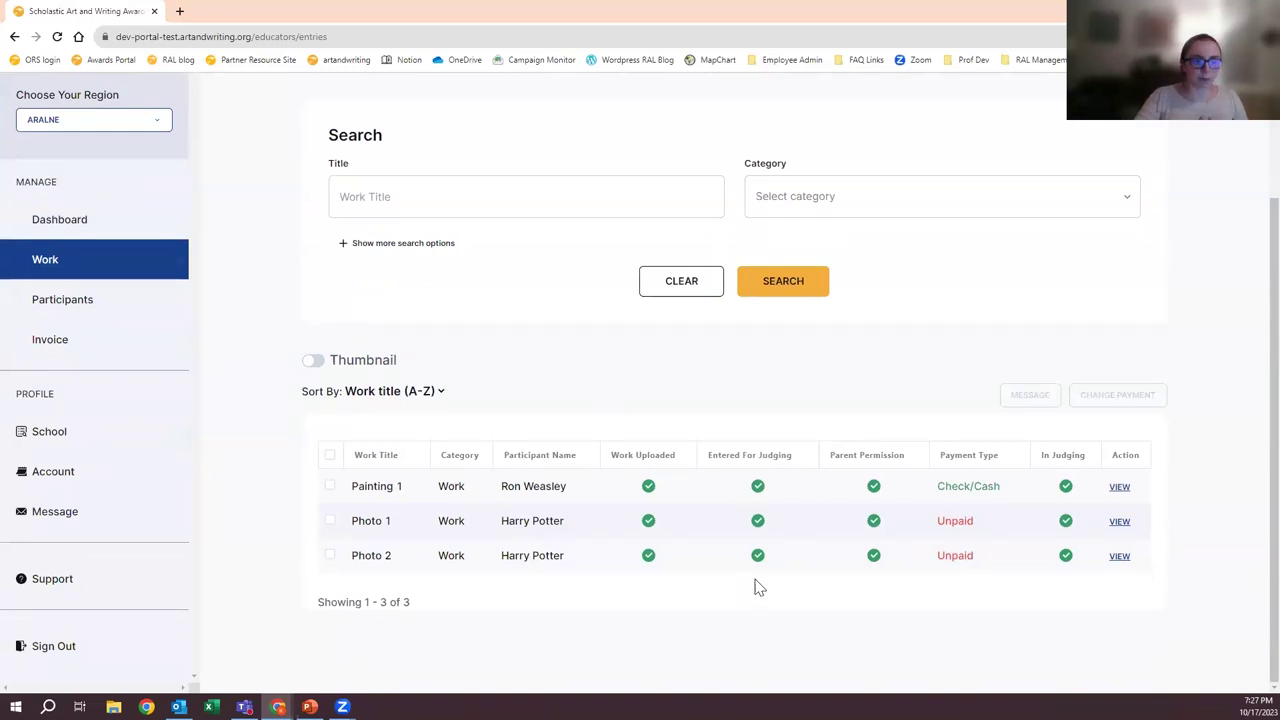
# - Change 'town' to 'city' in Photo 1's summary, save, and view the uploaded photo
pyautogui.click(1119, 521)
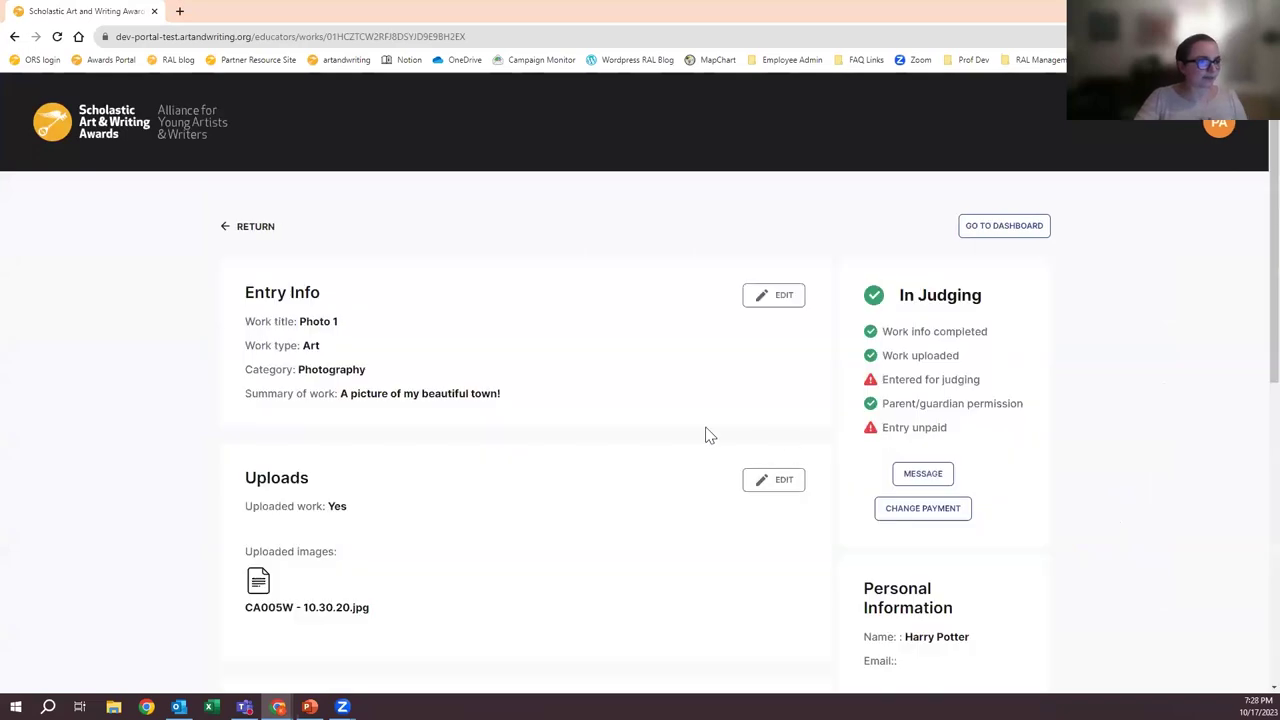
pyautogui.scroll(-1, 648, 393)
pyautogui.click(772, 168)
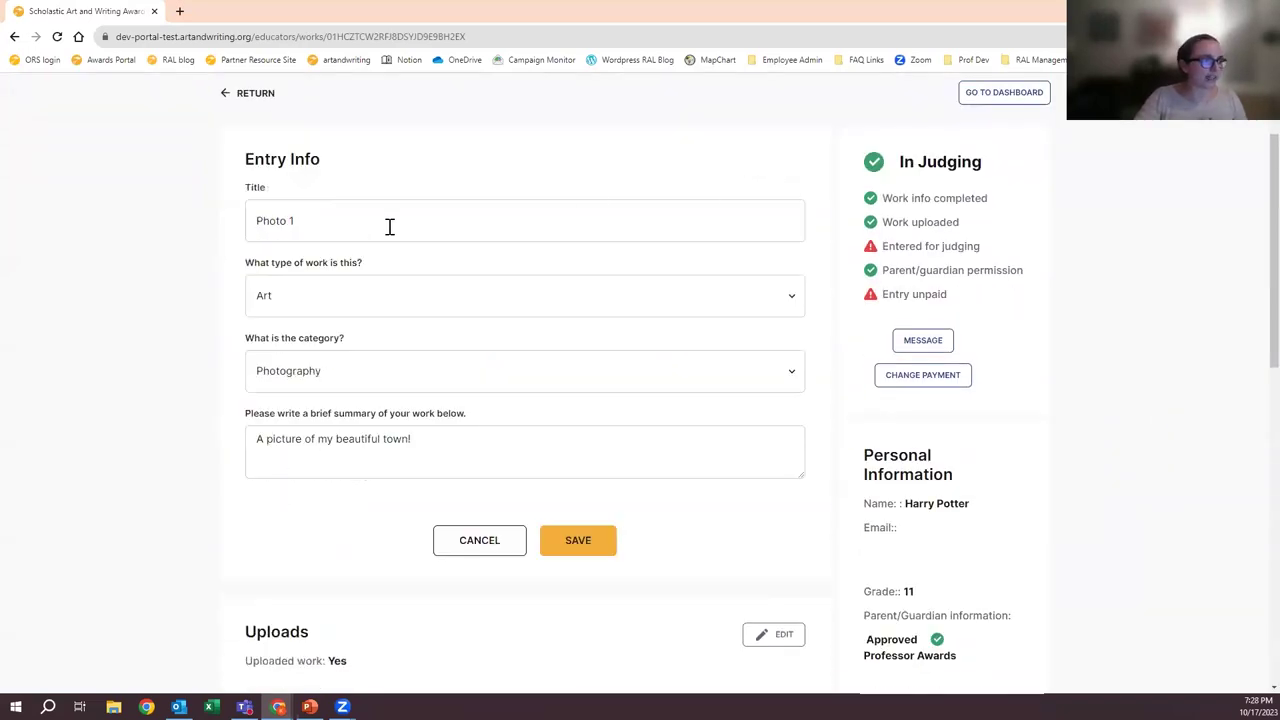
pyautogui.click(443, 446)
pyautogui.doubleClick(390, 437)
pyautogui.write('city')
pyautogui.press('BackSpace')
pyautogui.write('y')
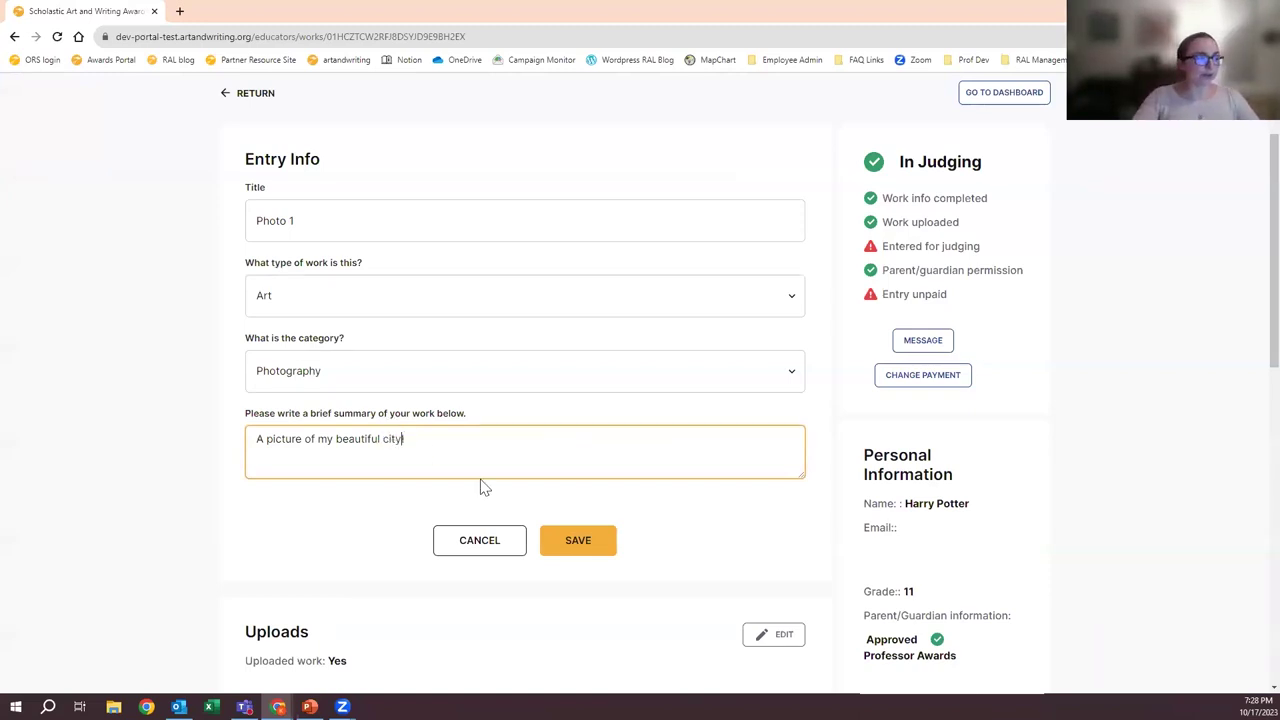
pyautogui.click(576, 539)
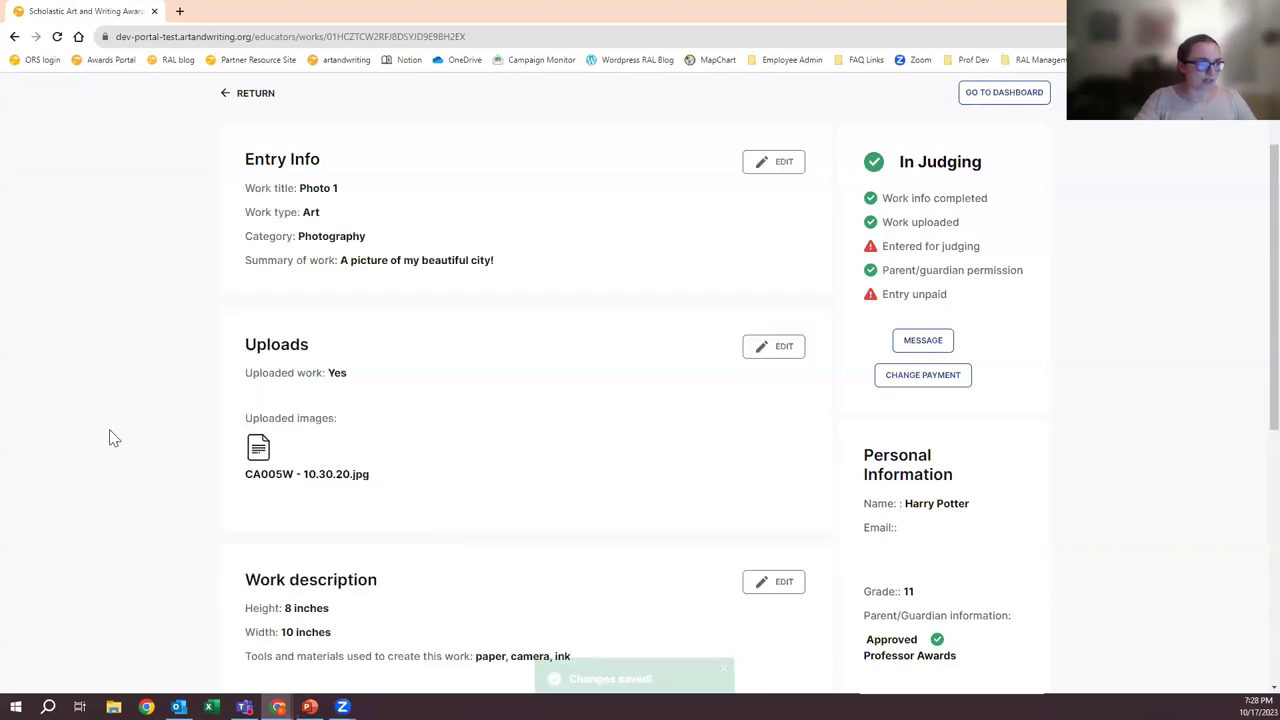
pyautogui.scroll(-1, 259, 313)
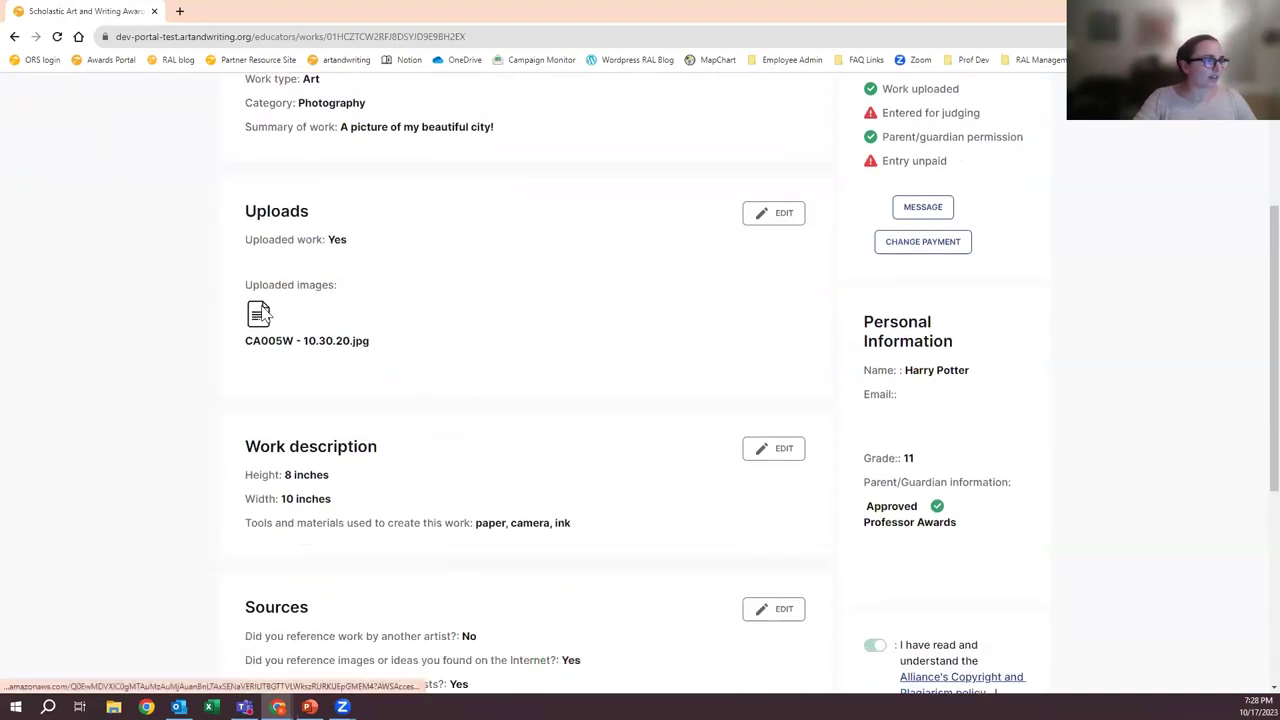
pyautogui.click(259, 313)
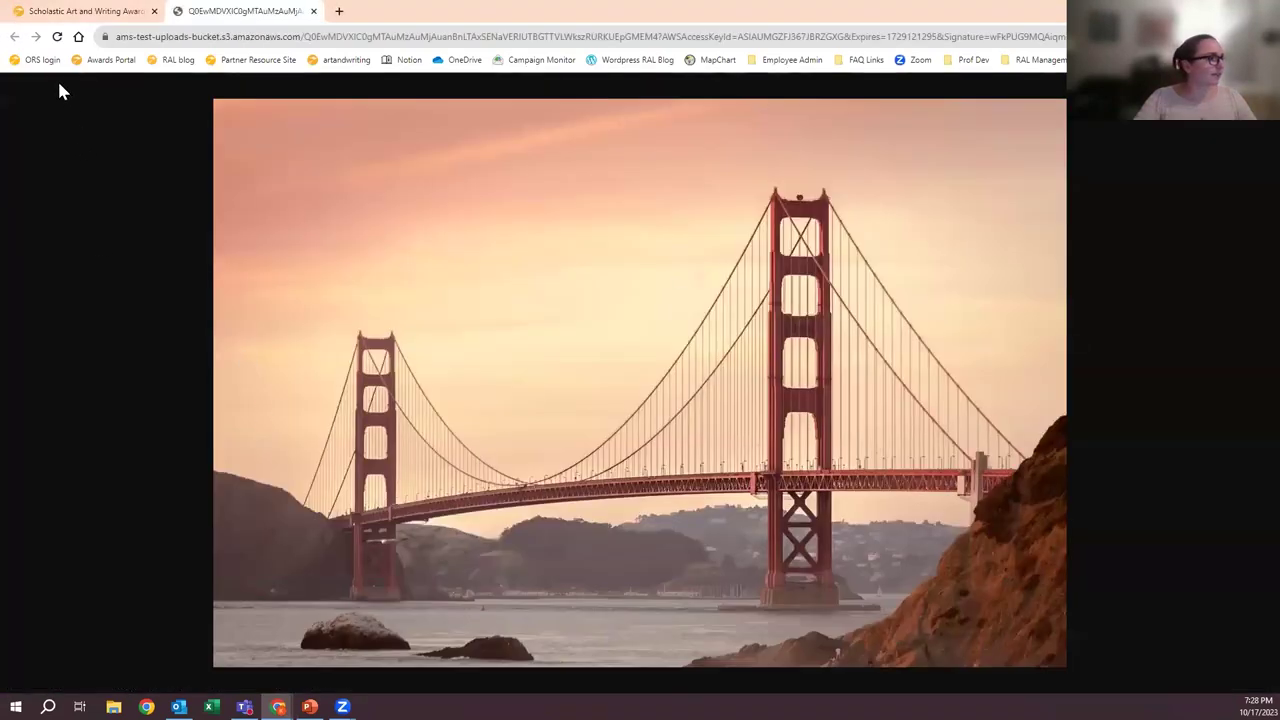
# - Back in the portal, open Photo 1's school edit, cancel it, and return to Entries
pyautogui.hotkey('ctrl', '1')
pyautogui.scroll(-1, 610, 320)
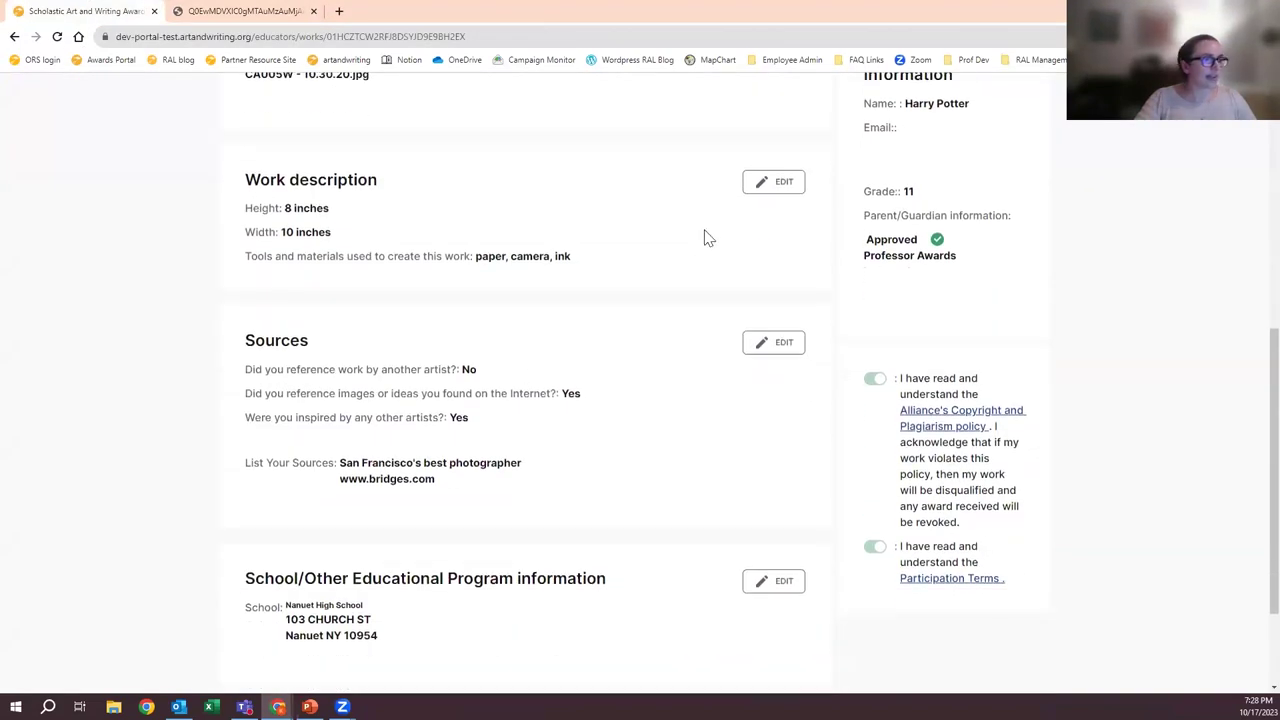
pyautogui.scroll(-2, 242, 310)
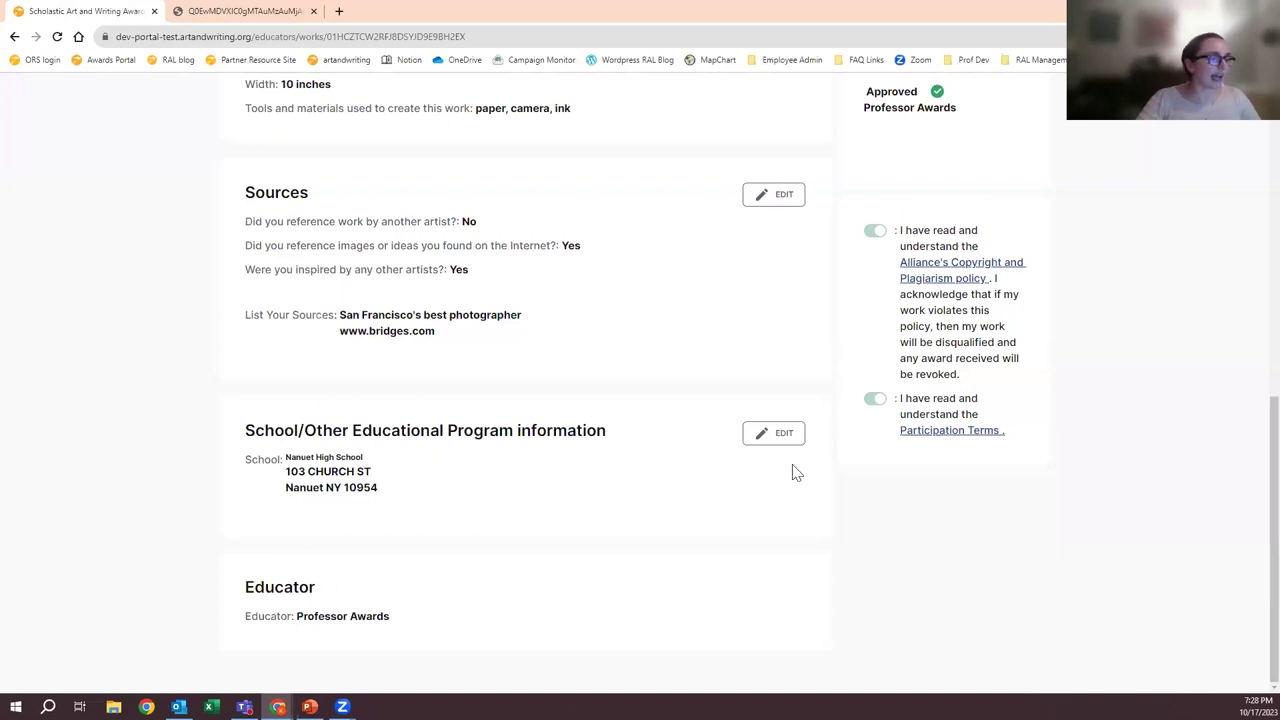
pyautogui.click(770, 434)
pyautogui.scroll(-3, 391, 491)
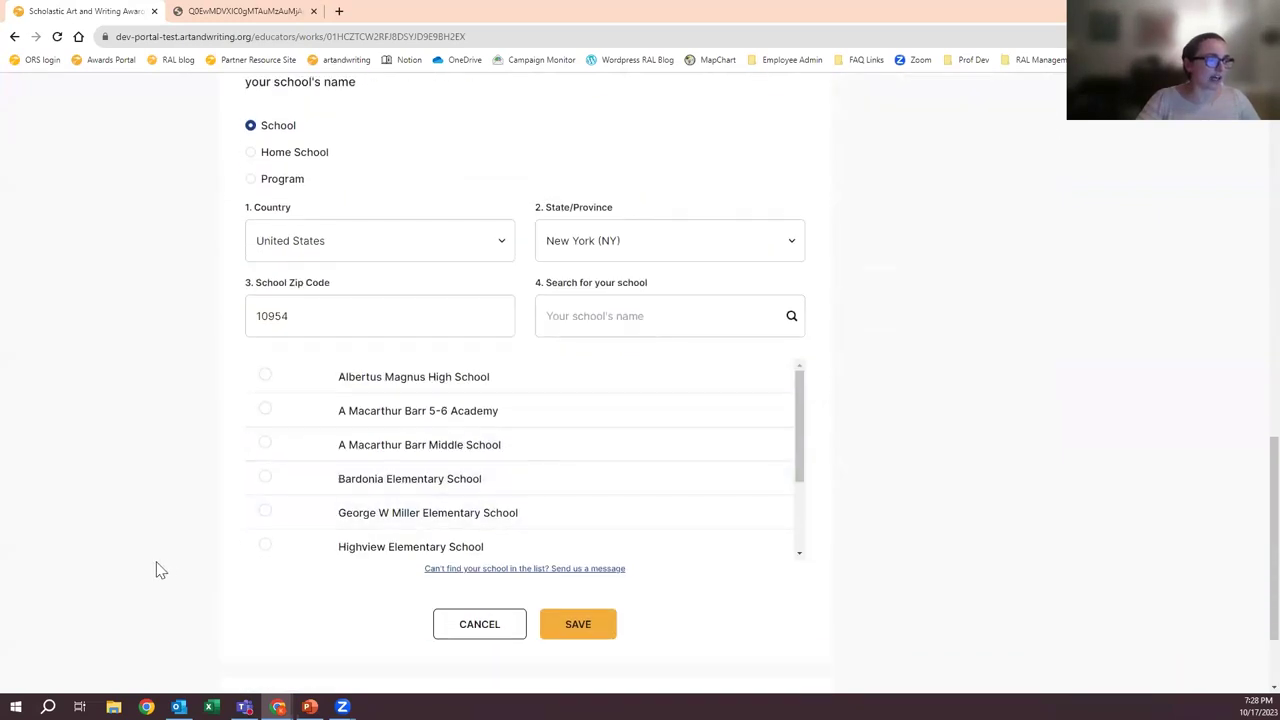
pyautogui.scroll(-3, 156, 565)
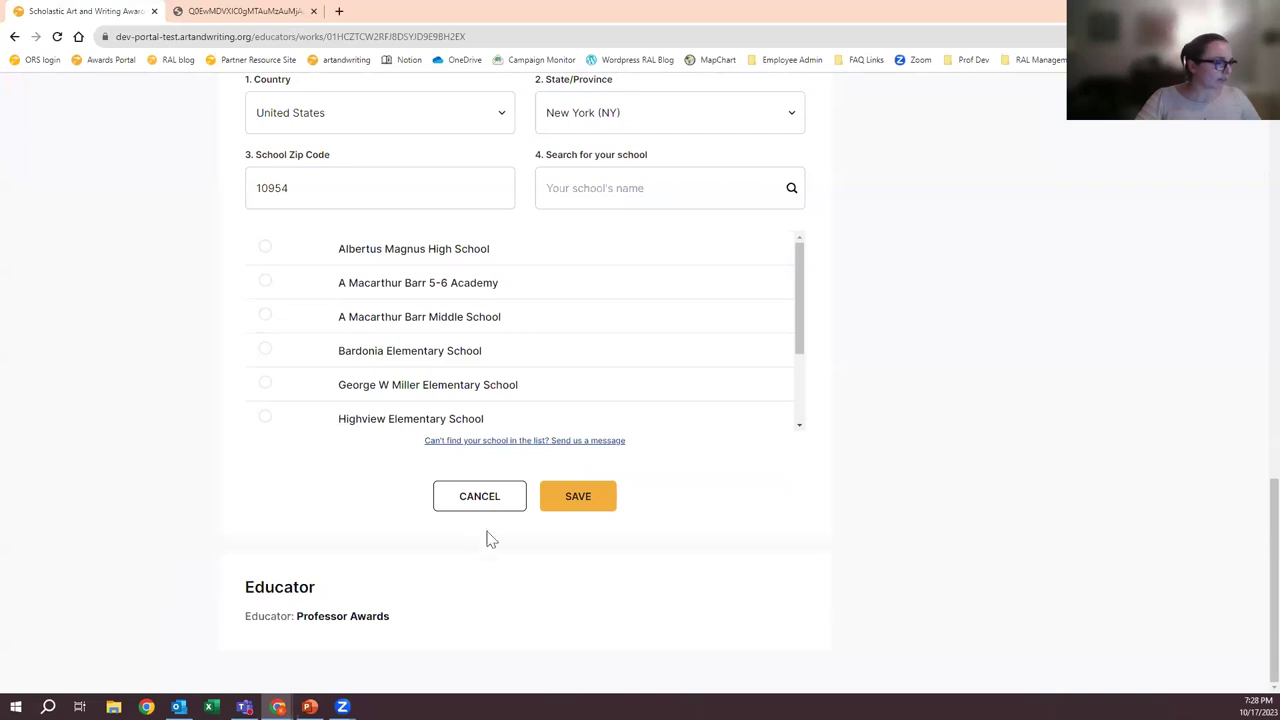
pyautogui.click(468, 502)
pyautogui.scroll(6, 834, 534)
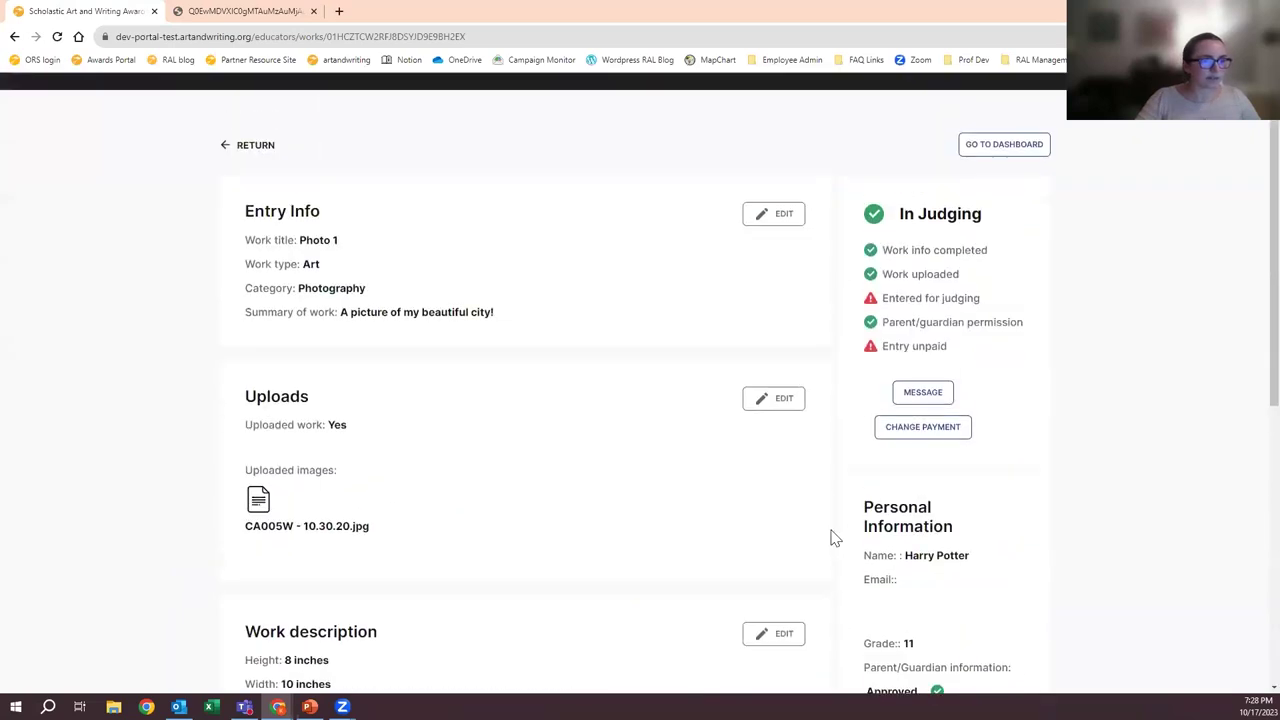
pyautogui.scroll(1, 834, 538)
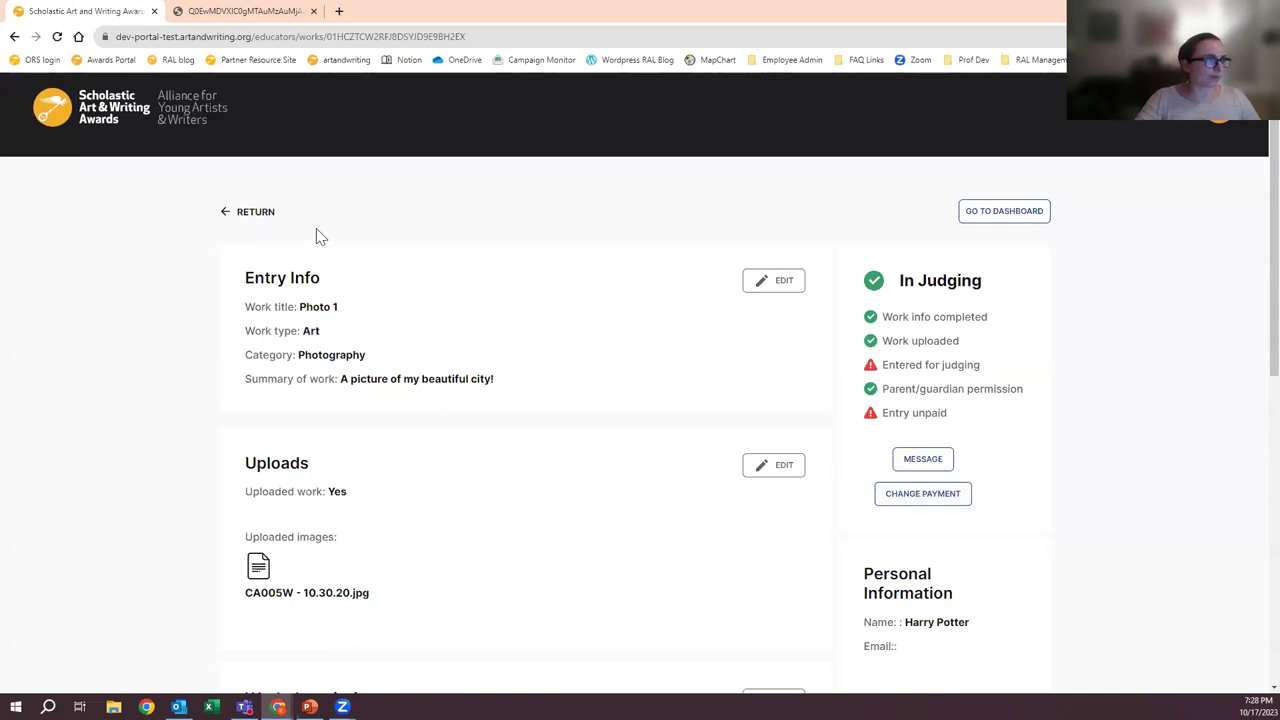
pyautogui.click(255, 212)
# - Reopen Photo 1, cancel the school edit again, and review its entry status details
pyautogui.scroll(-2, 615, 344)
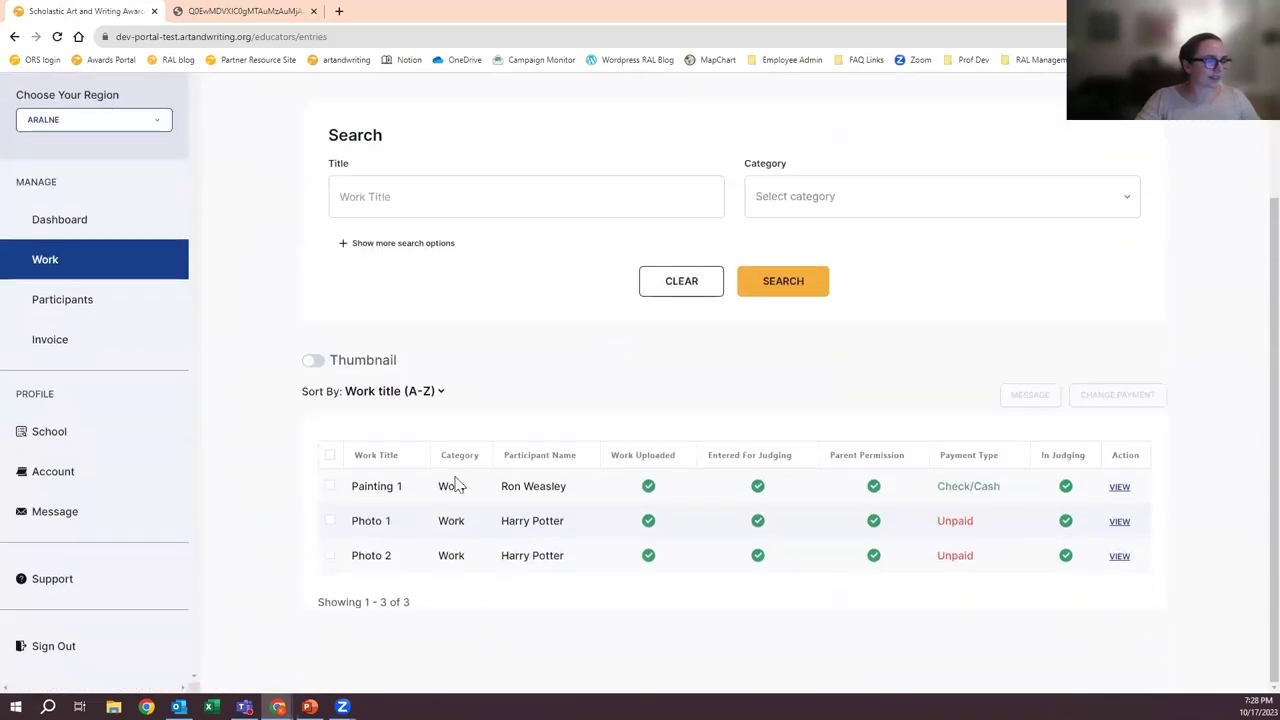
pyautogui.click(1122, 524)
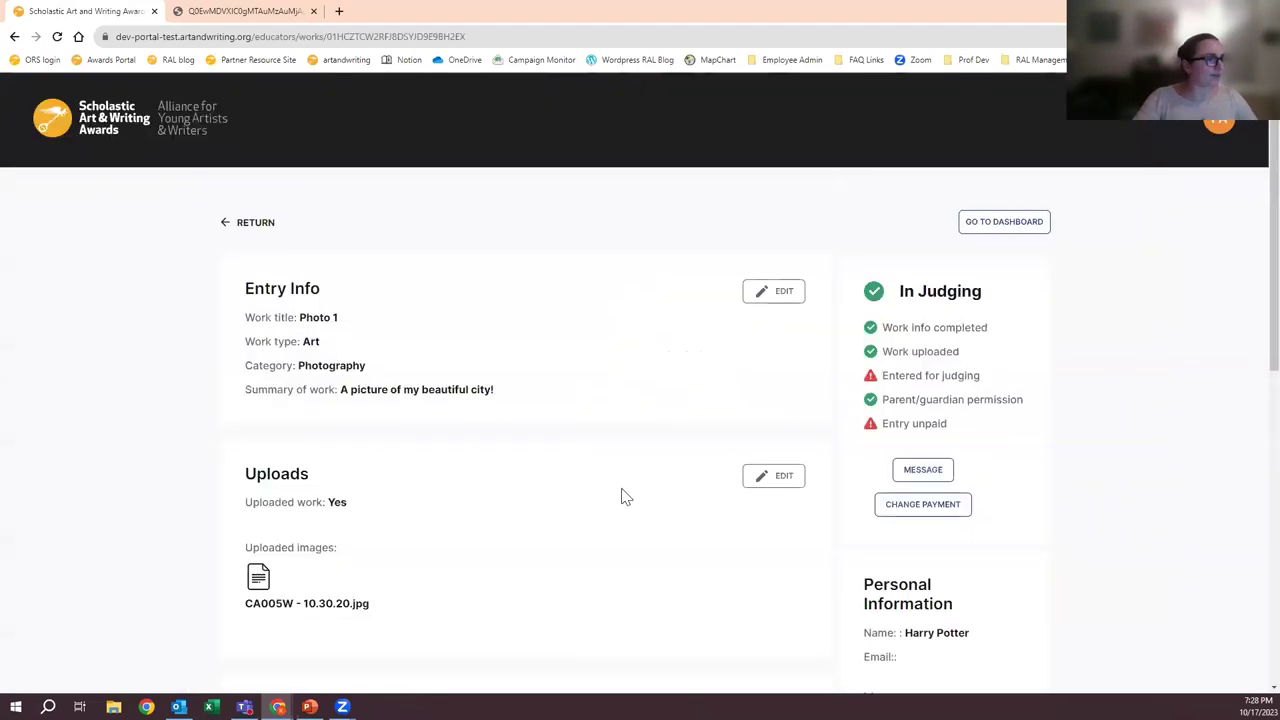
pyautogui.scroll(-7, 605, 475)
pyautogui.click(773, 440)
pyautogui.scroll(-3, 680, 440)
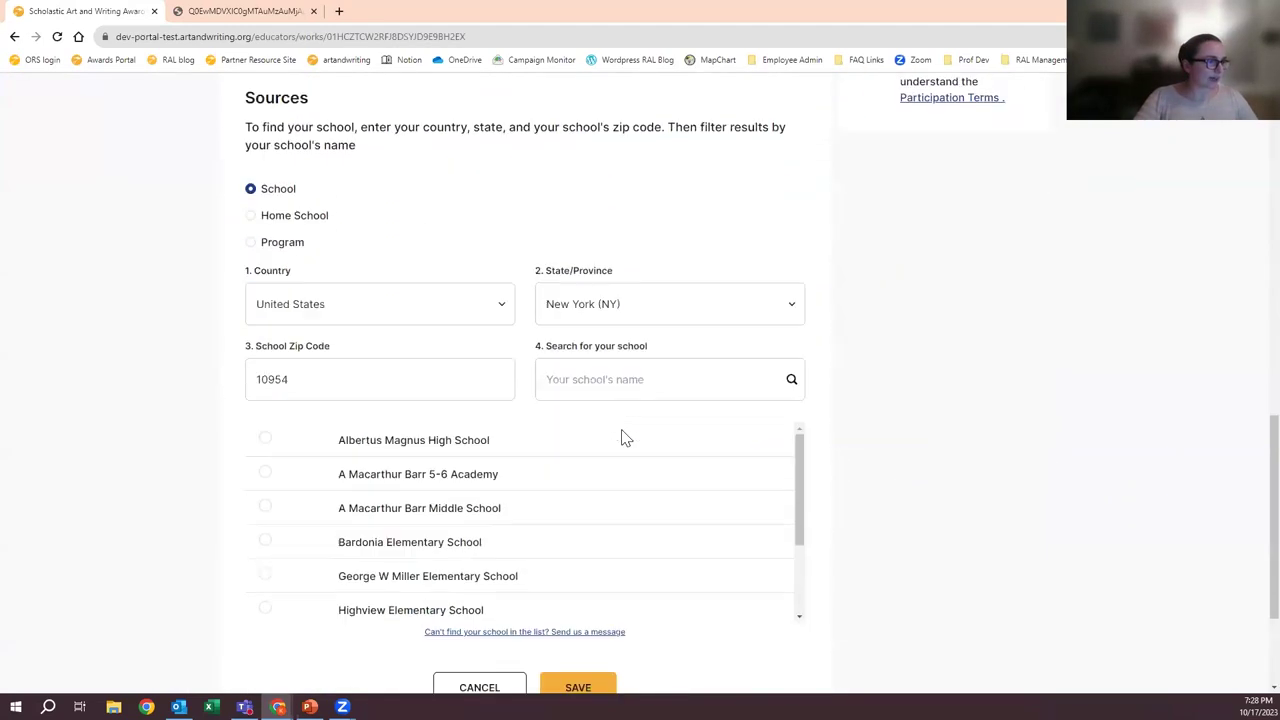
pyautogui.scroll(-3, 417, 371)
pyautogui.scroll(2, 406, 463)
pyautogui.scroll(-2, 337, 320)
pyautogui.scroll(-1, 260, 430)
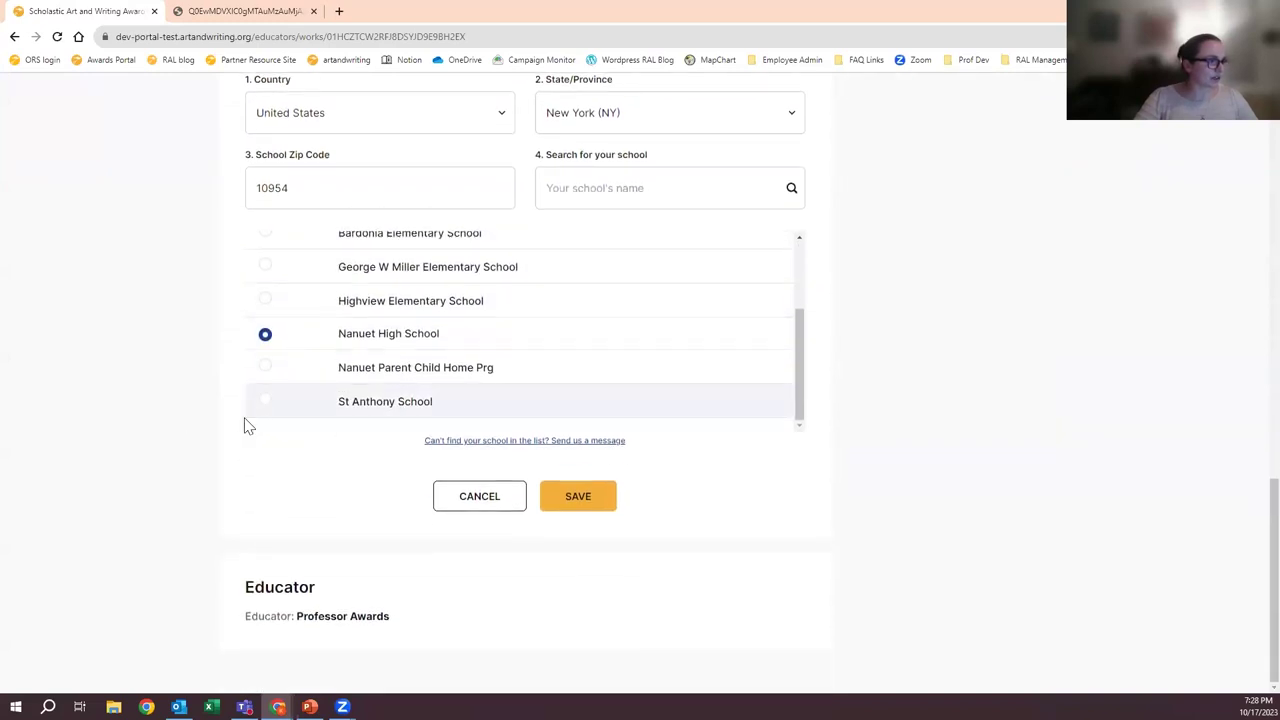
pyautogui.click(468, 510)
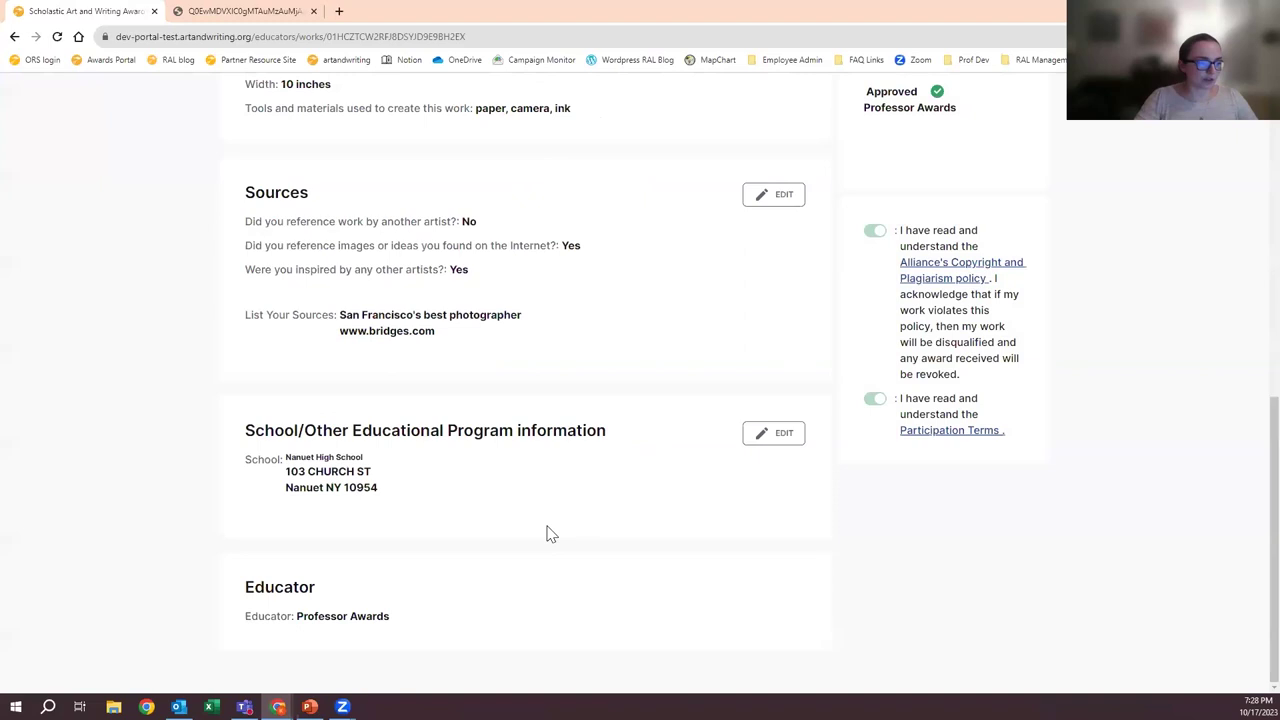
pyautogui.moveTo(298, 618); pyautogui.dragTo(390, 632)
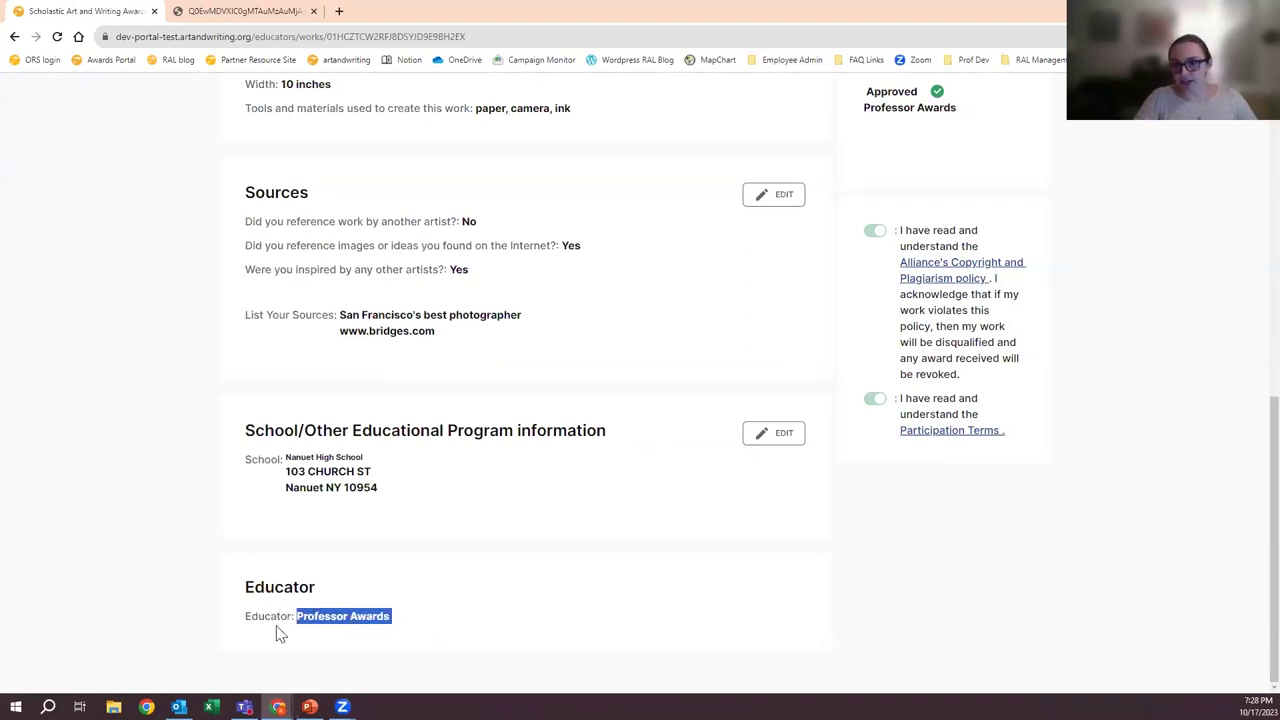
pyautogui.click(471, 626)
pyautogui.scroll(5, 480, 598)
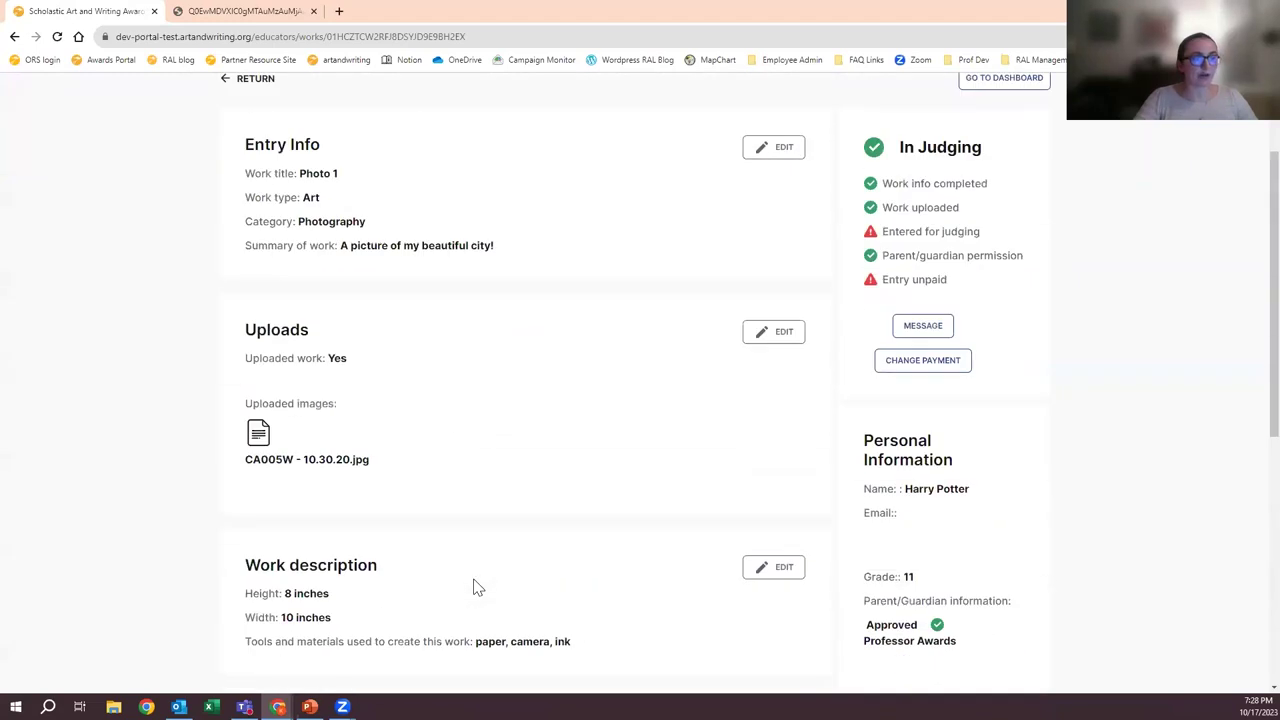
pyautogui.scroll(2, 474, 586)
# - Return to Entries and select Photo 1 and Photo 2 for a bulk payment change
pyautogui.click(252, 226)
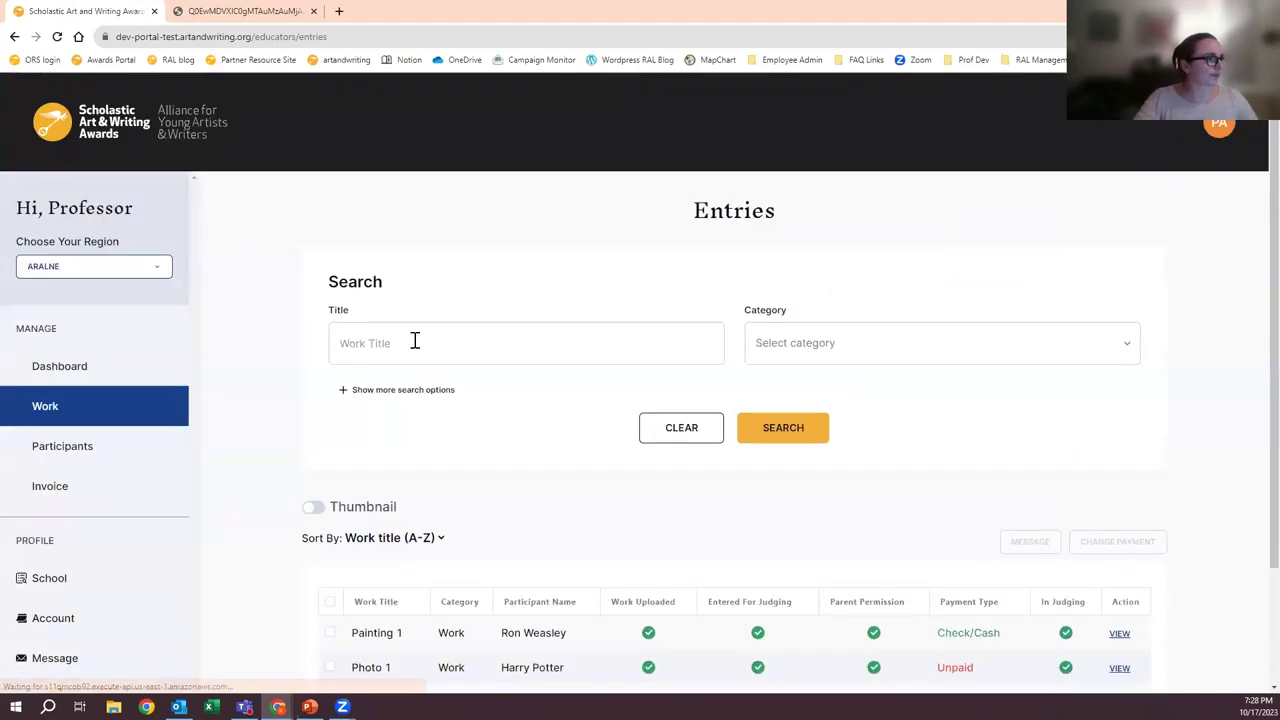
pyautogui.scroll(-2, 566, 472)
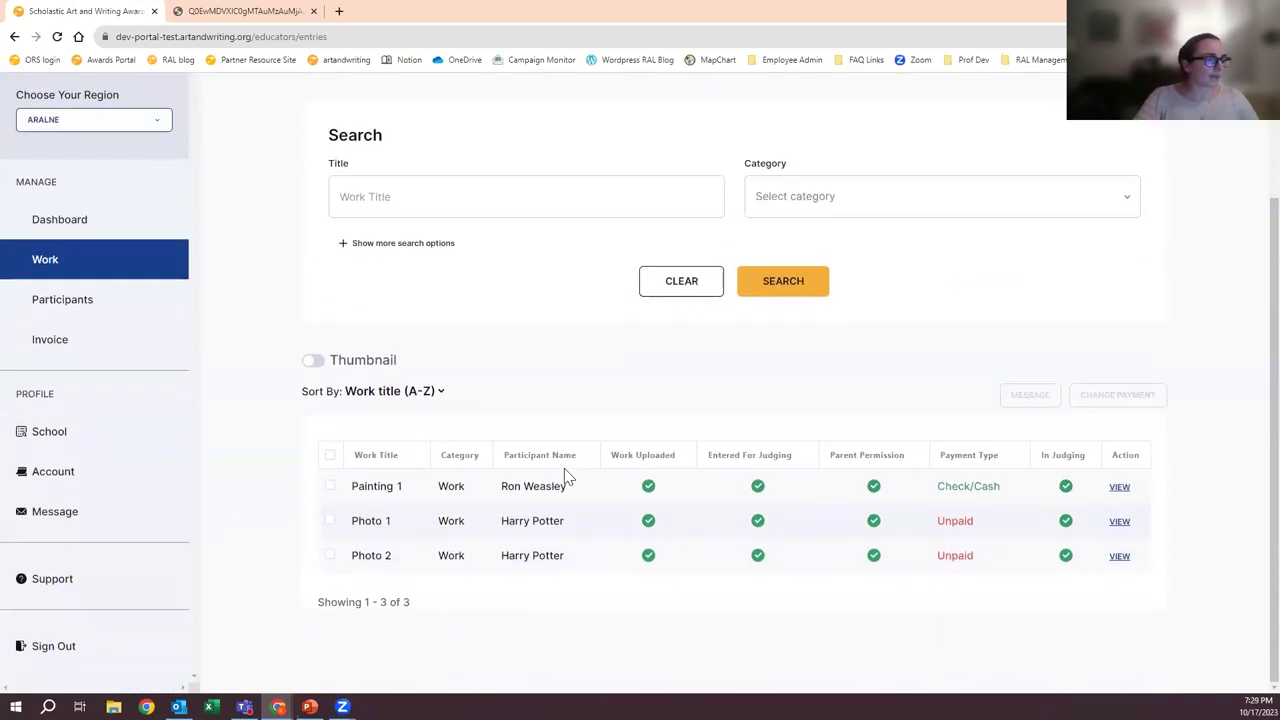
pyautogui.click(329, 521)
pyautogui.click(330, 555)
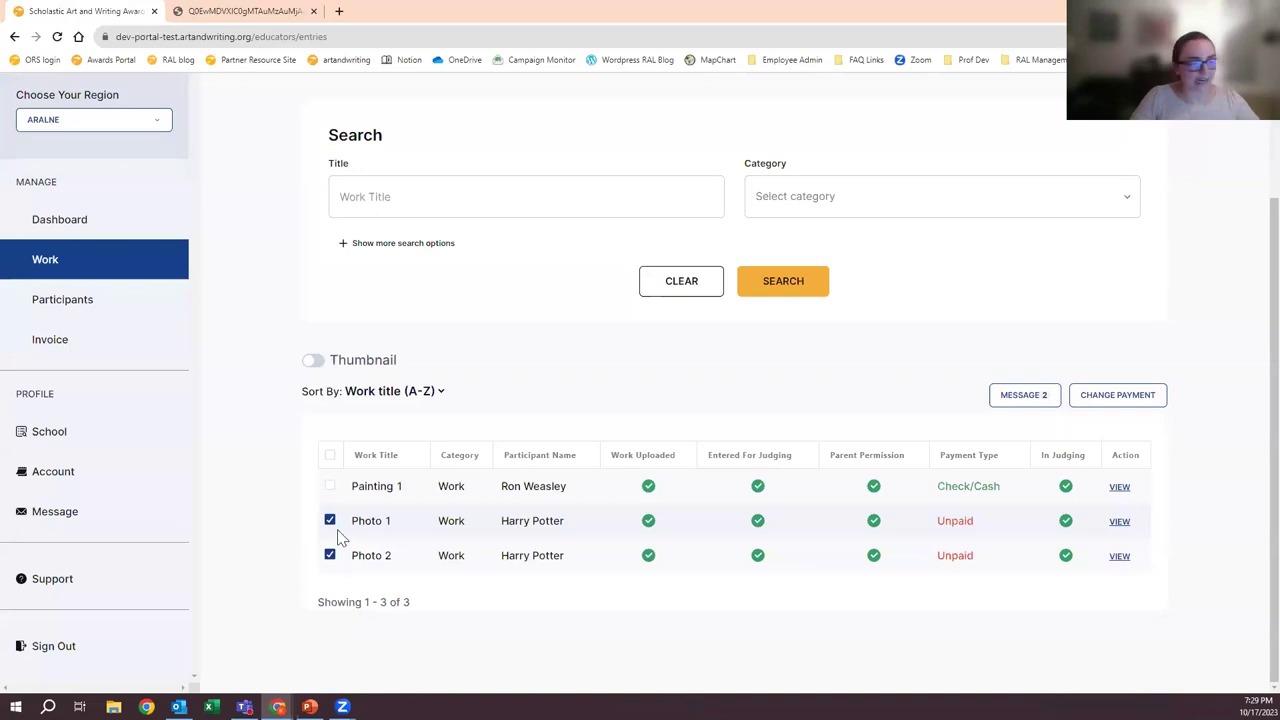
# - In Payment Status, try card, Fee Waiver and cash/check before choosing Invoice (multiple entries)
pyautogui.click(1108, 400)
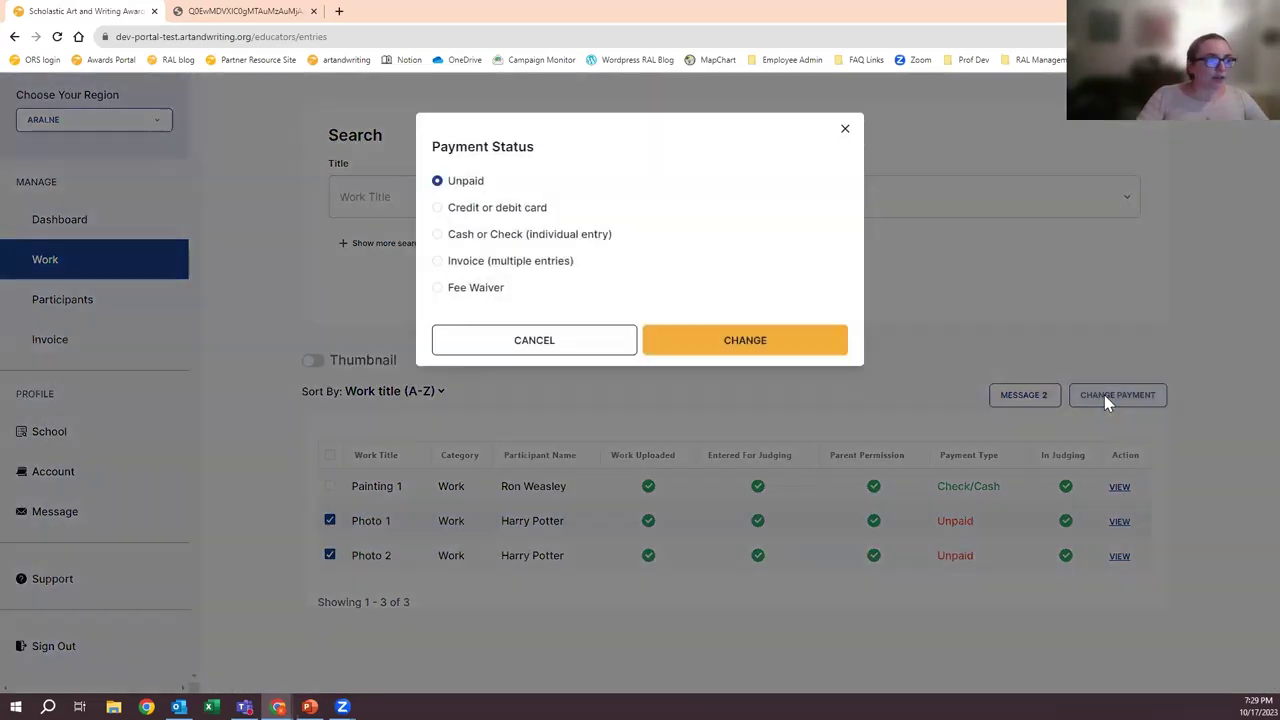
pyautogui.click(503, 212)
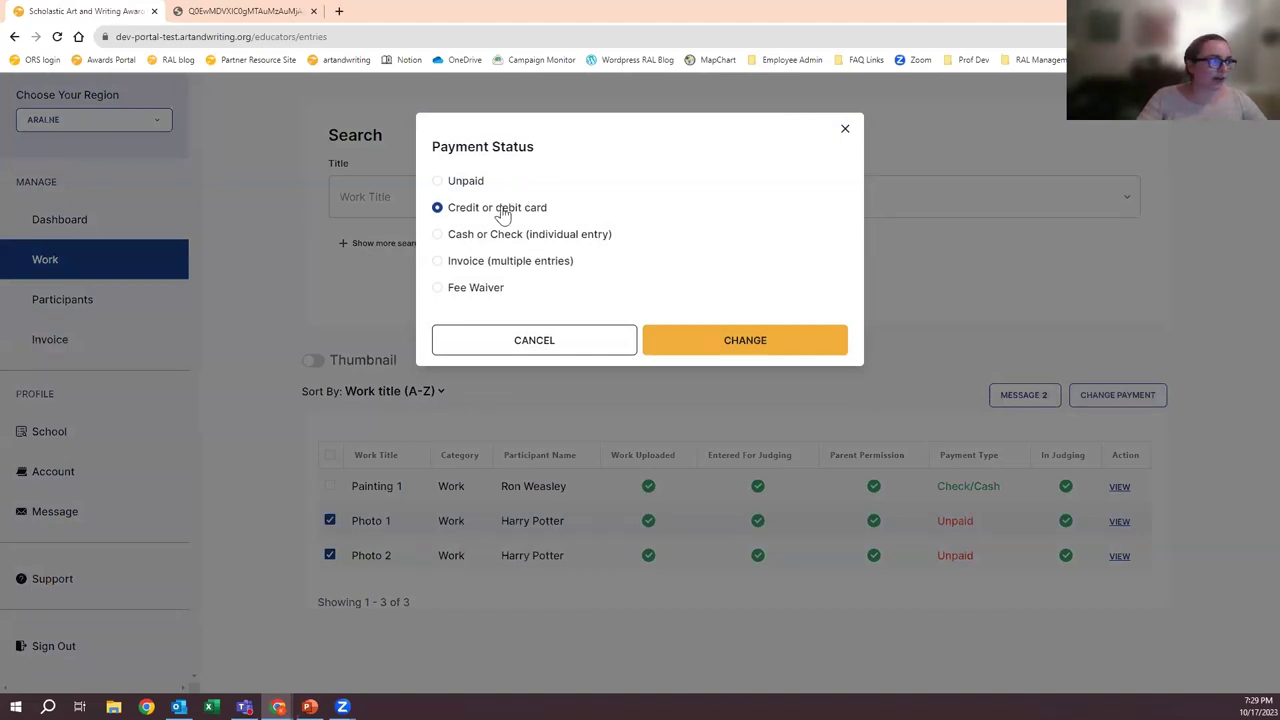
pyautogui.click(477, 291)
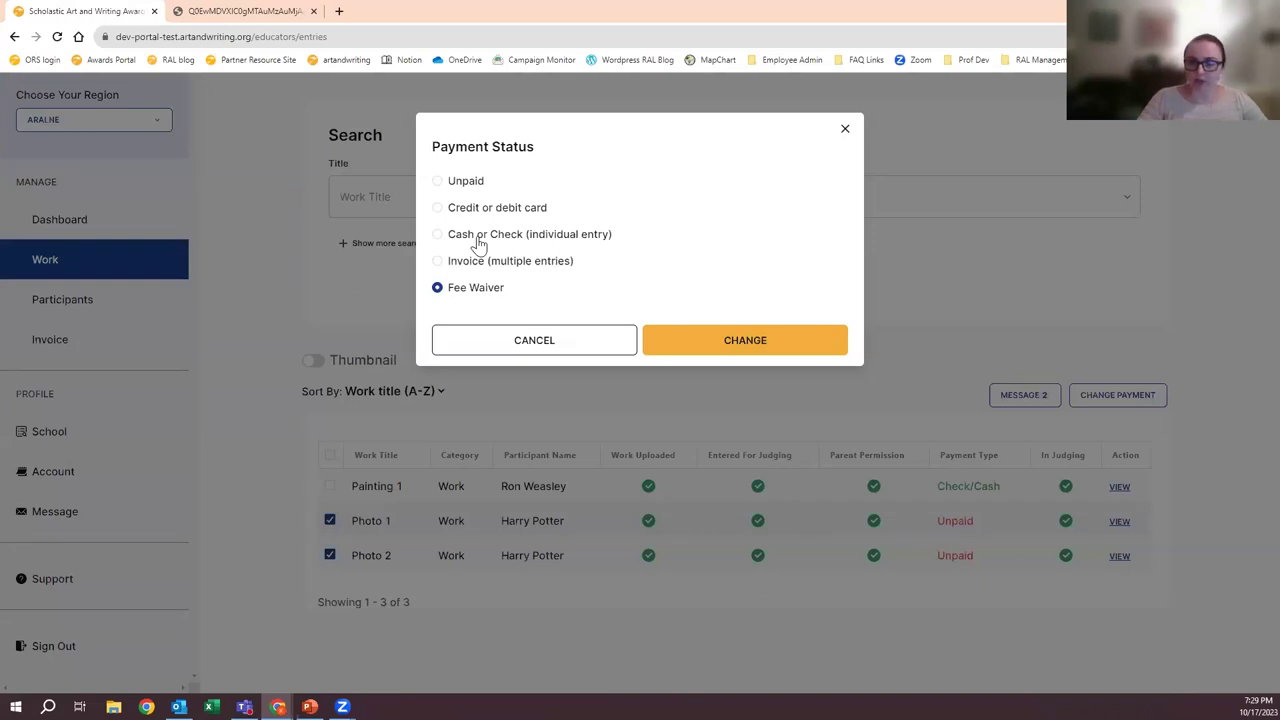
pyautogui.click(480, 240)
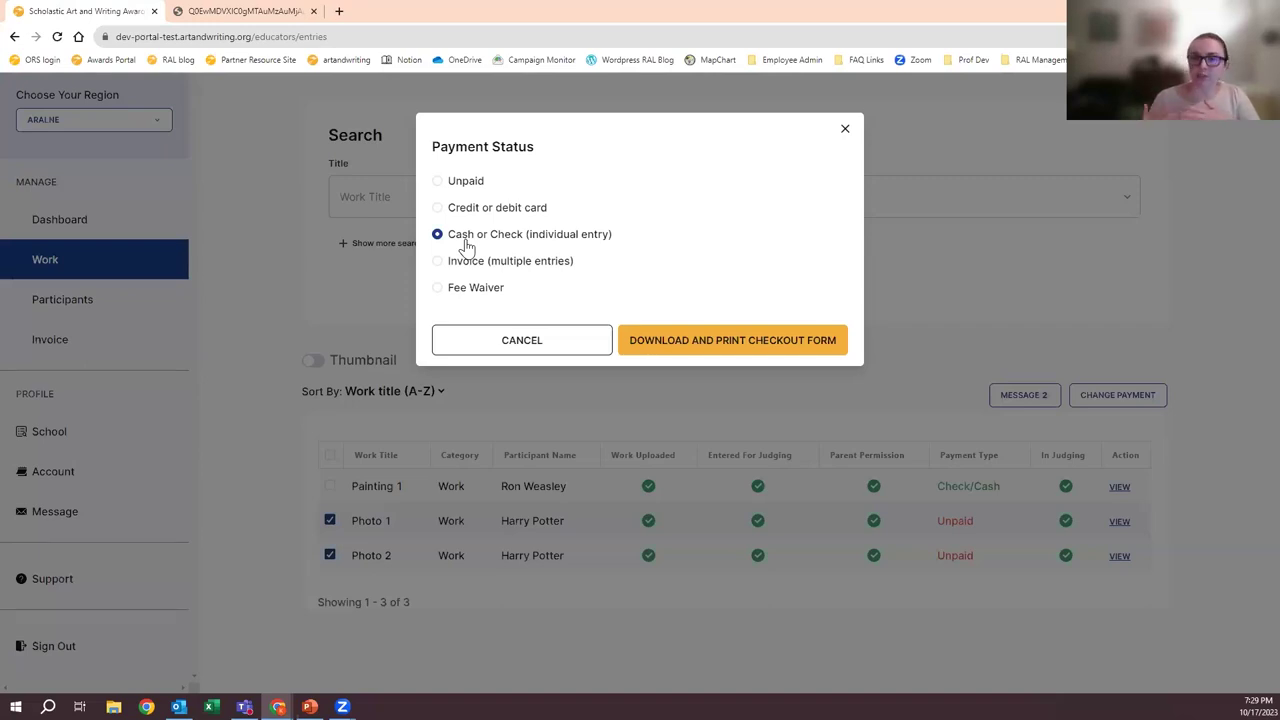
pyautogui.click(466, 260)
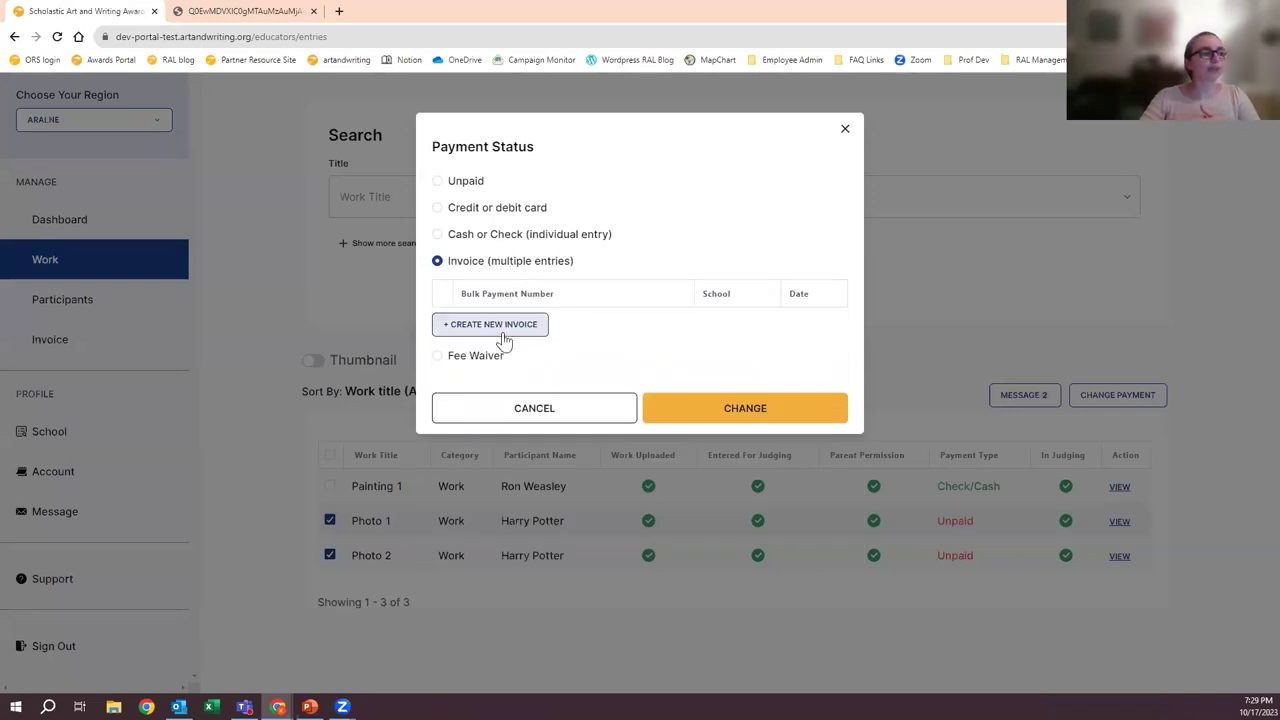
# - Create a new invoice with the payer's name, a greeting plus 'Please pay for this.', and payer's e-mail, then save
pyautogui.click(505, 327)
pyautogui.click(503, 333)
pyautogui.click(523, 334)
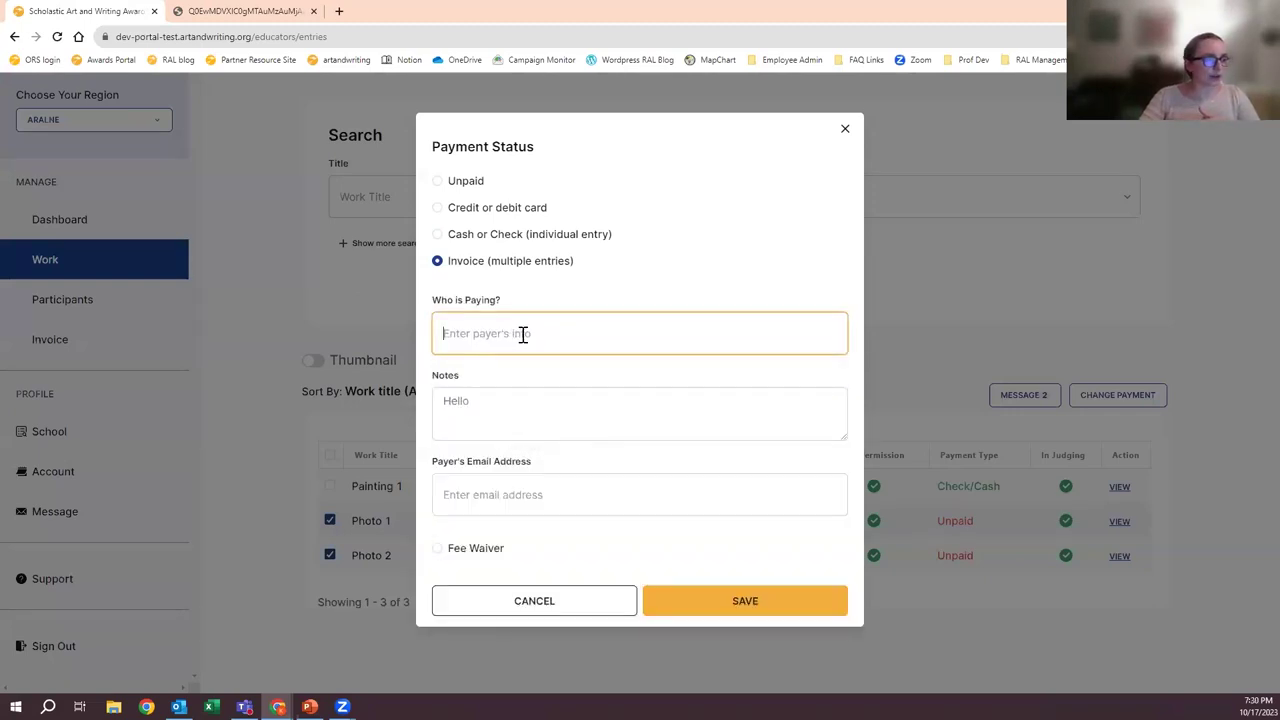
pyautogui.write('Adm')
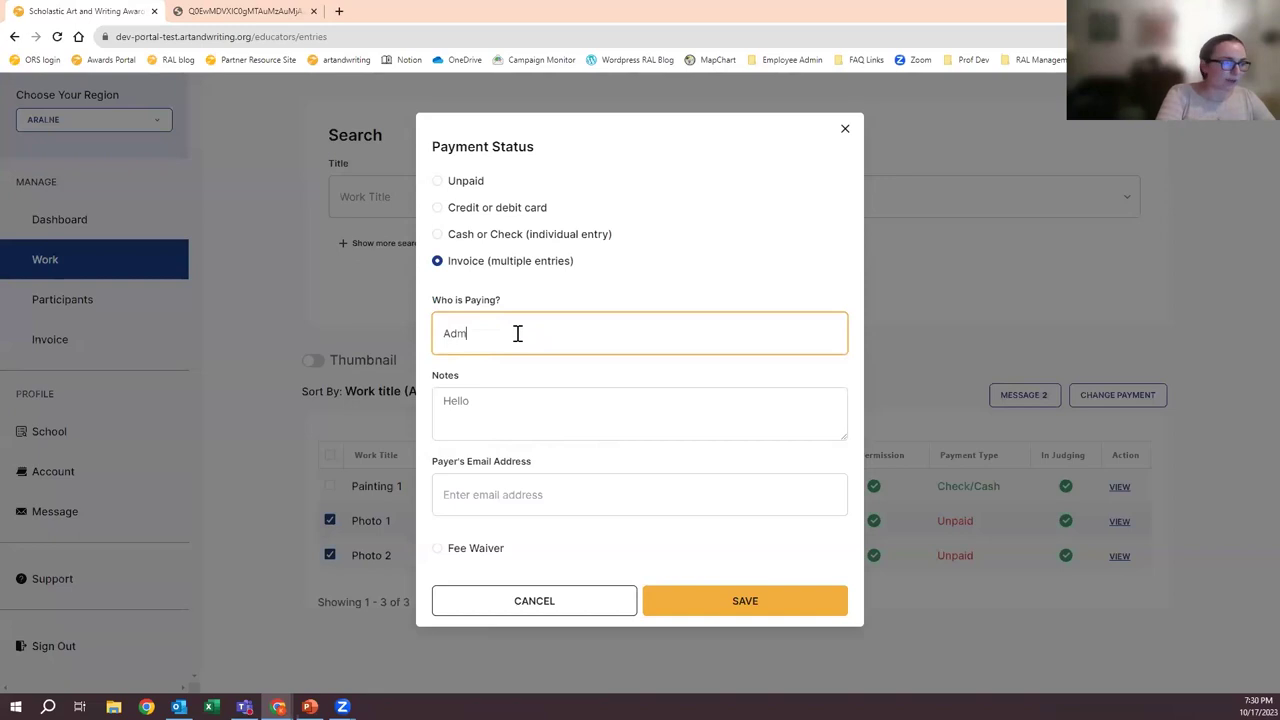
pyautogui.write('inistr')
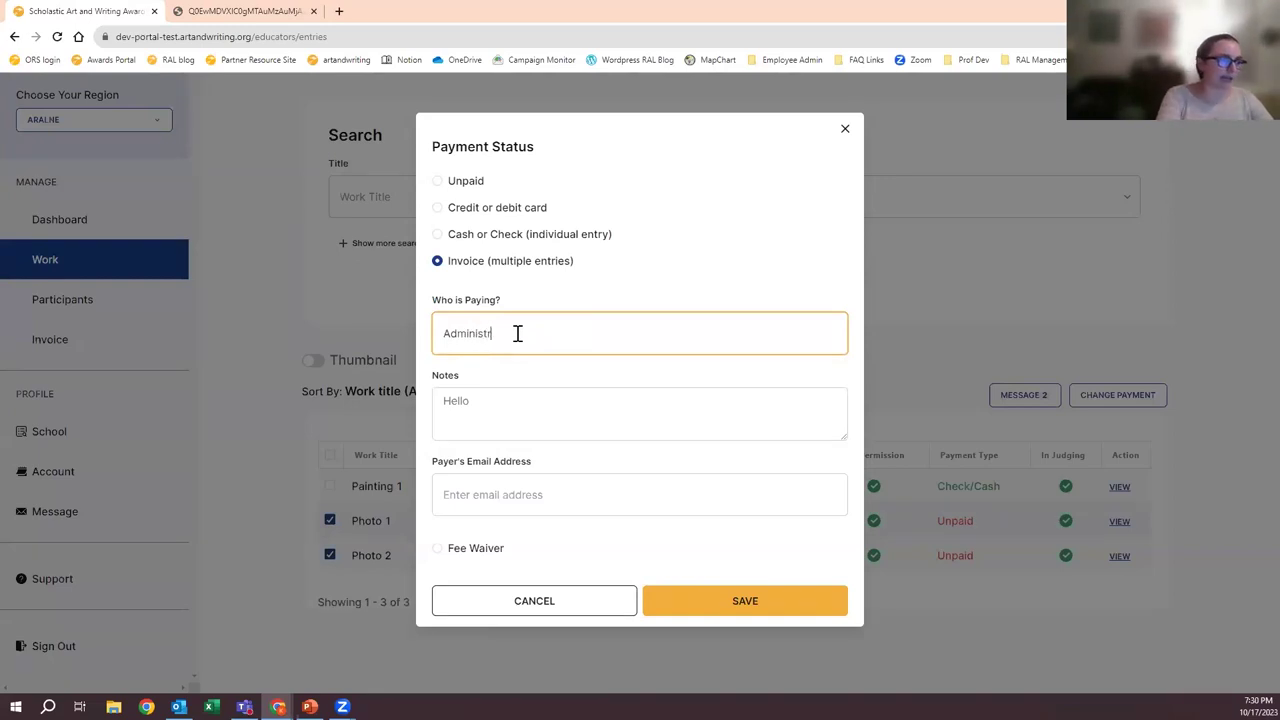
pyautogui.write('ator Katie')
pyautogui.click(542, 413)
pyautogui.write('Hi Kia')
pyautogui.press('BackSpace')
pyautogui.press('BackSpace')
pyautogui.write('atie,')
pyautogui.press('Return')
pyautogui.press('Return')
pyautogui.write('Please pay for this.')
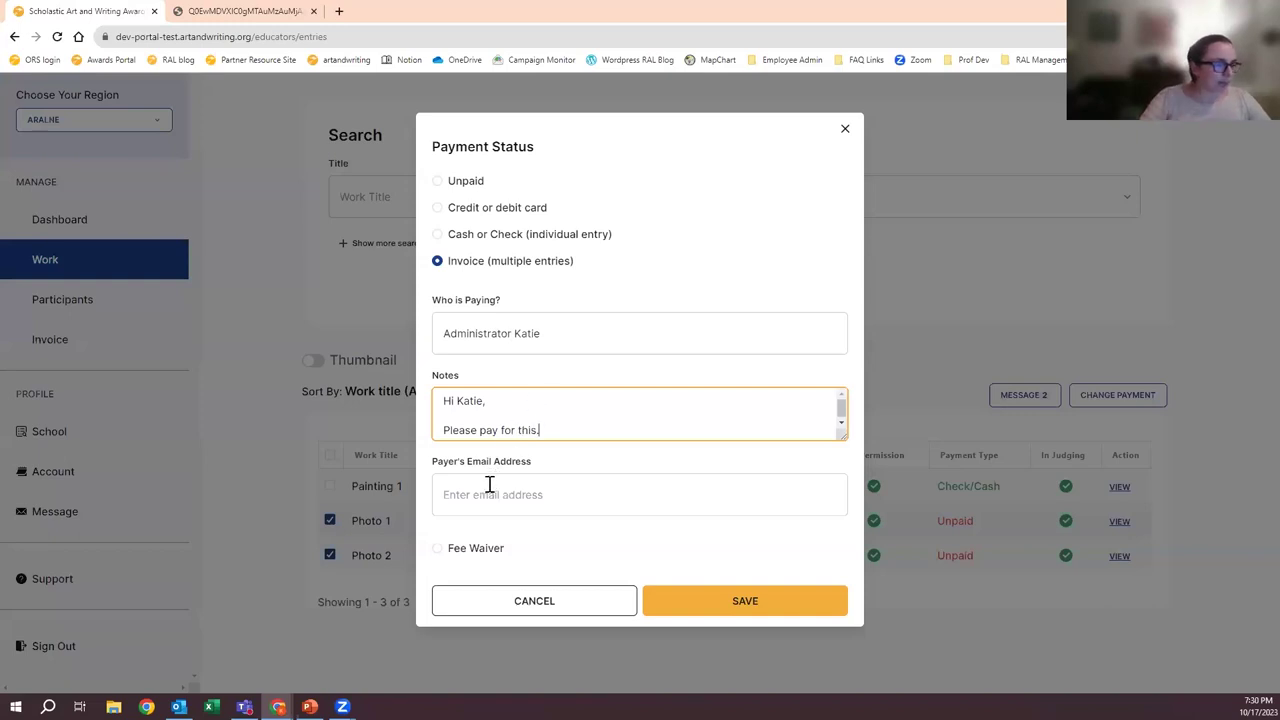
pyautogui.click(489, 494)
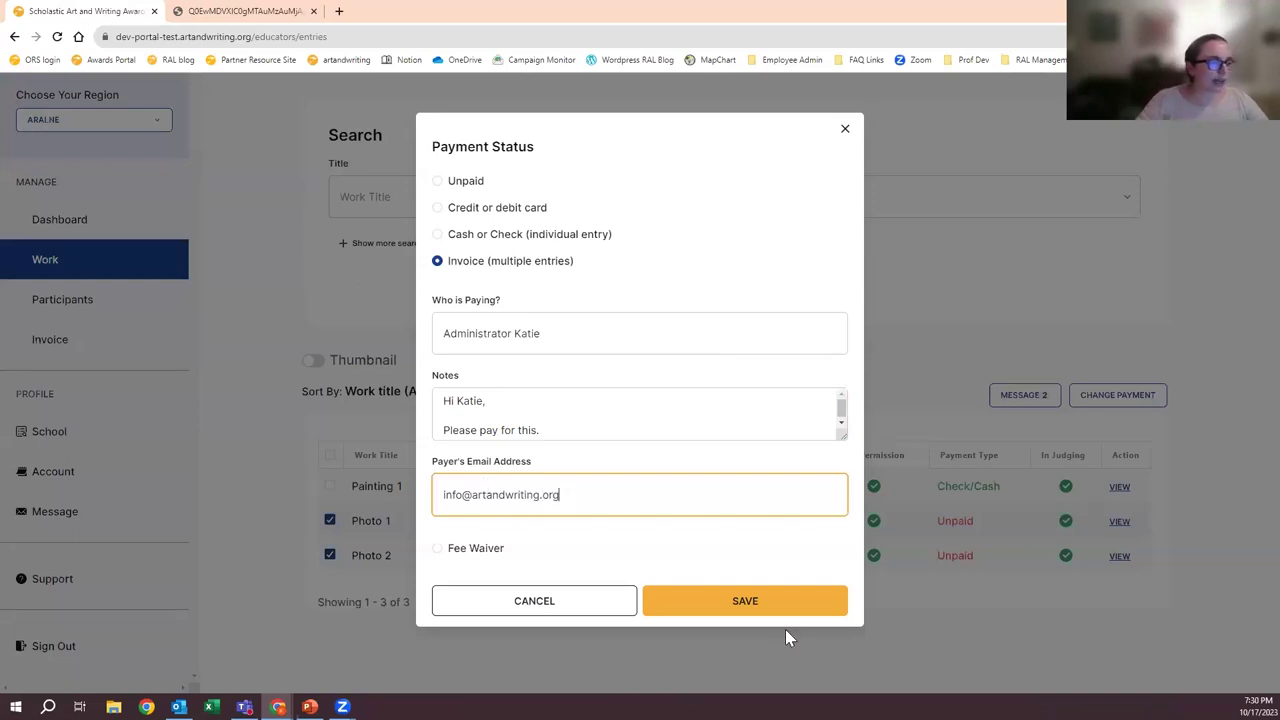
pyautogui.click(776, 608)
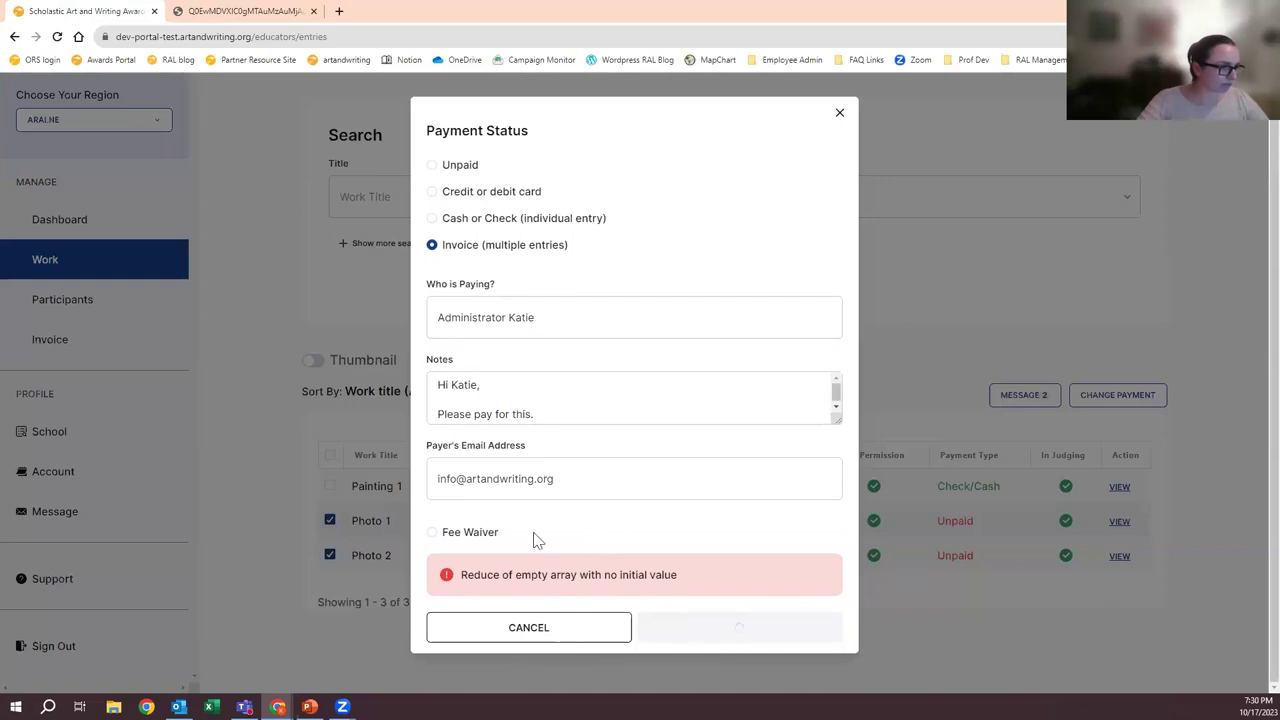
# - After the error, cancel, retry the invoice with 'test' values and a test e-mail, then close the failed form
pyautogui.click(506, 390)
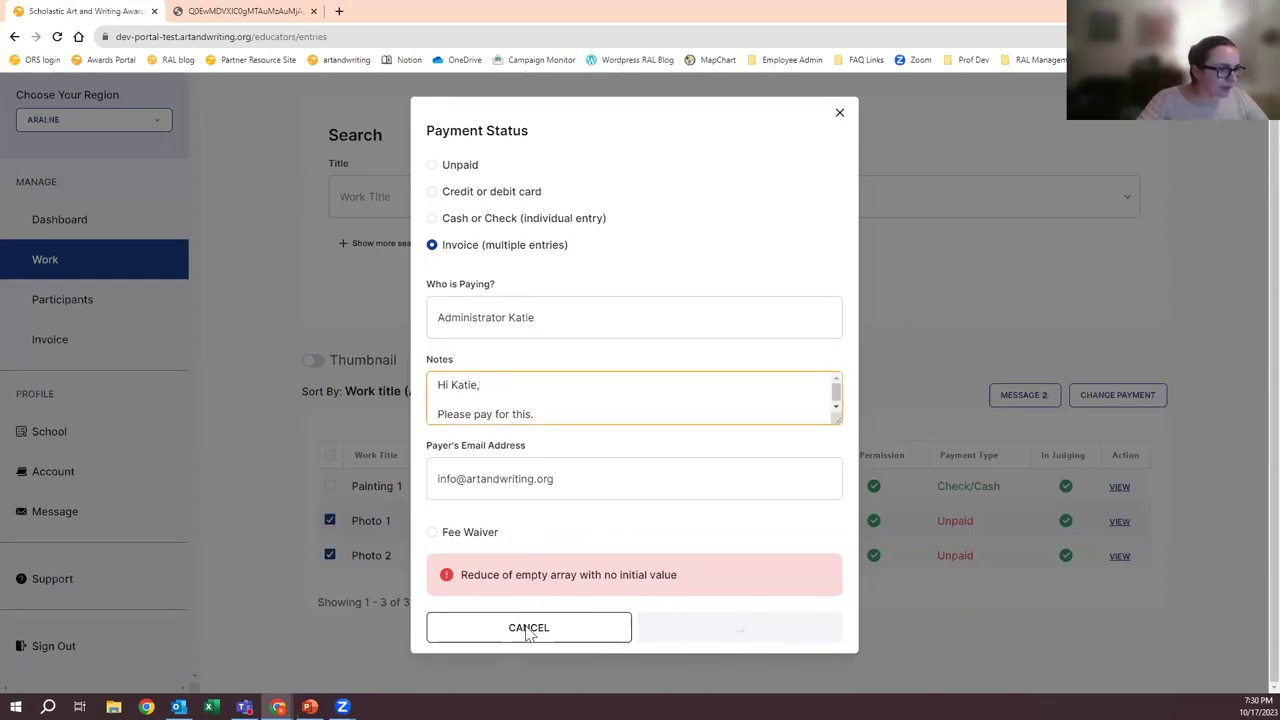
pyautogui.click(526, 628)
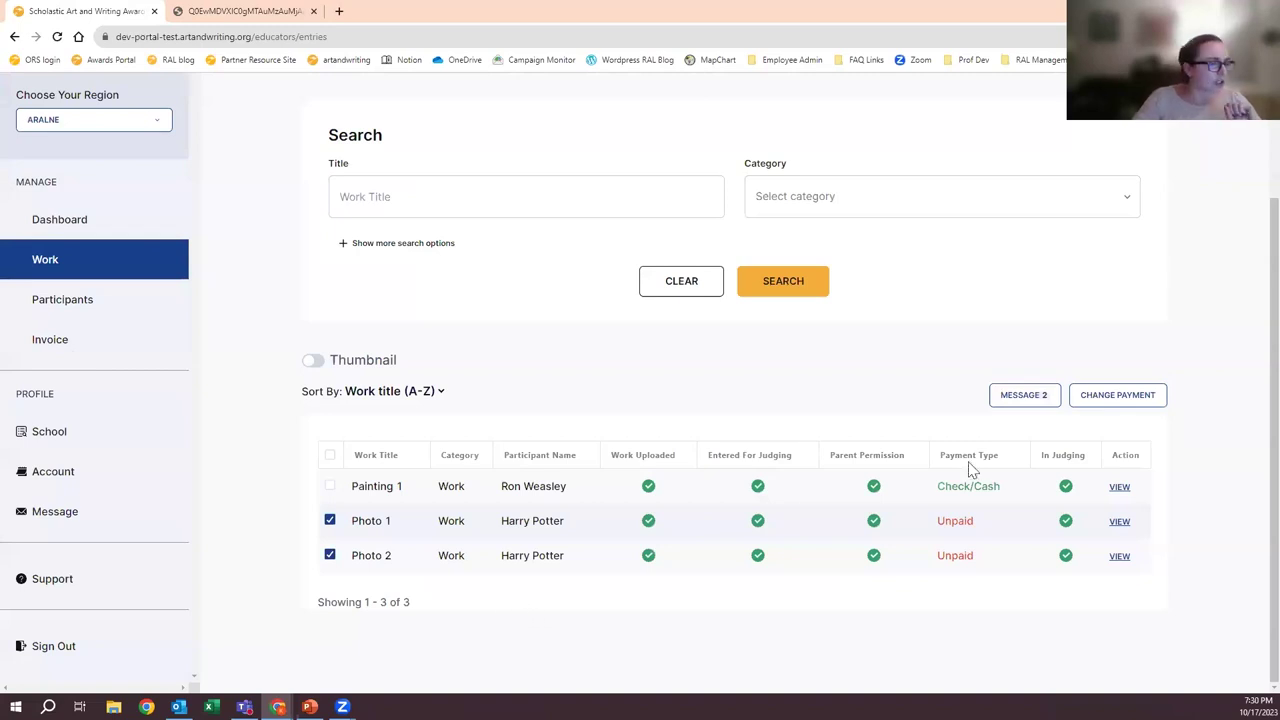
pyautogui.click(1117, 396)
pyautogui.click(466, 262)
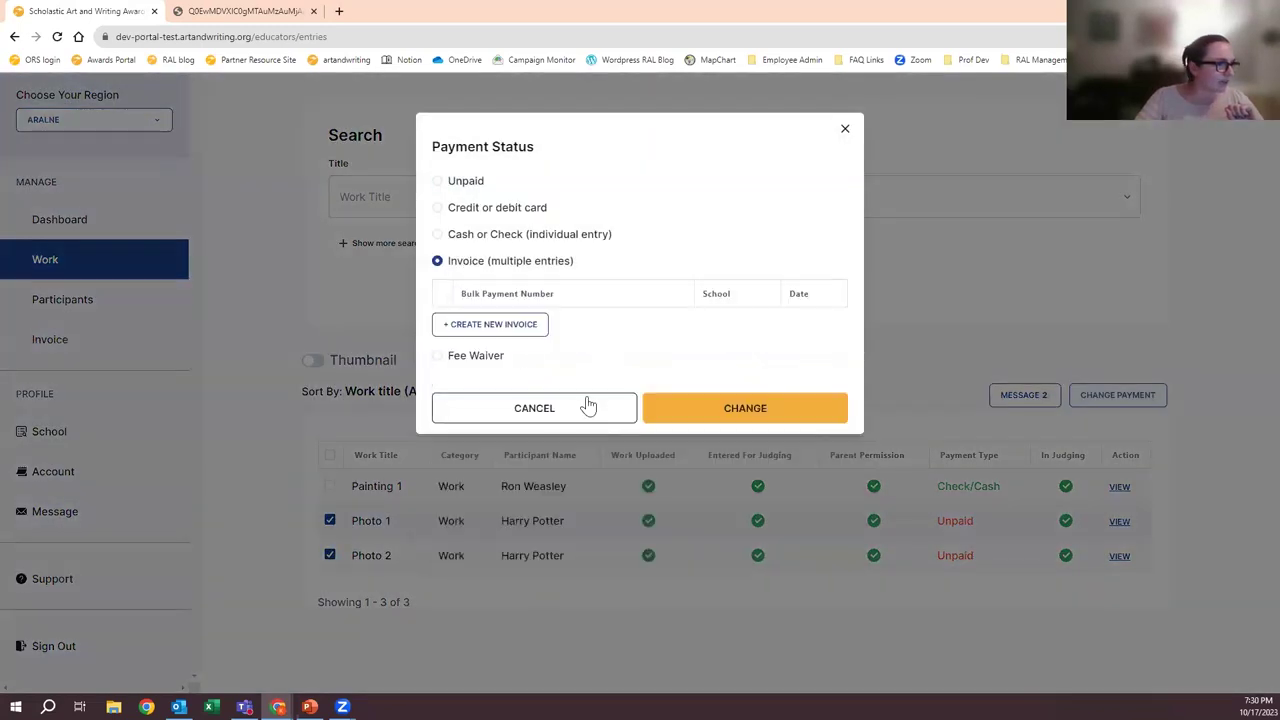
pyautogui.click(479, 331)
pyautogui.write('test')
pyautogui.click(480, 423)
pyautogui.write('test')
pyautogui.click(503, 491)
pyautogui.write('test@test.com')
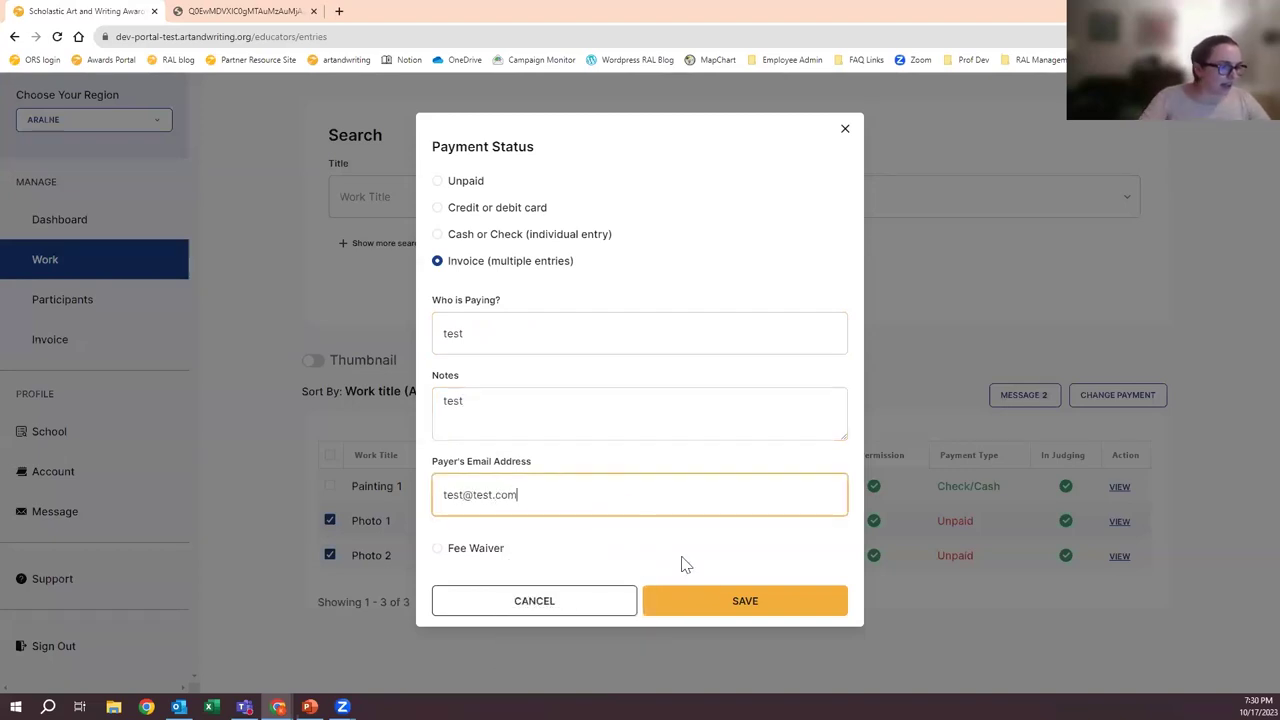
pyautogui.click(735, 598)
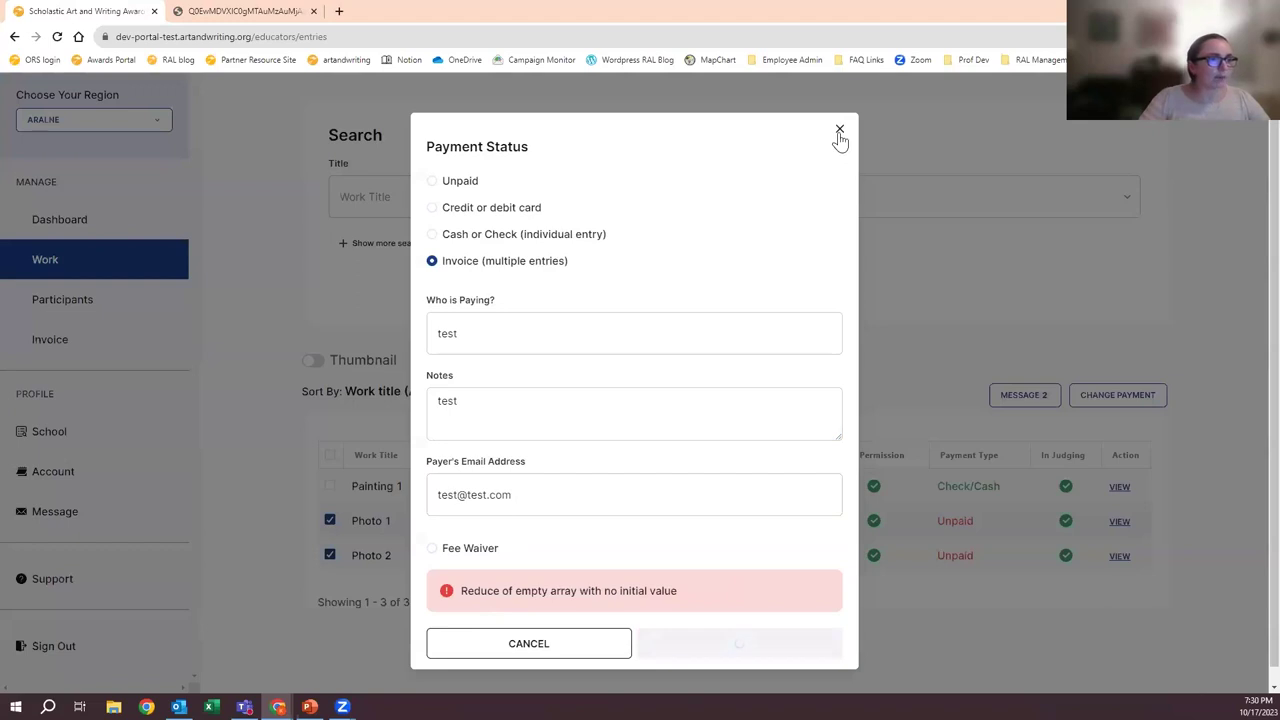
pyautogui.click(840, 132)
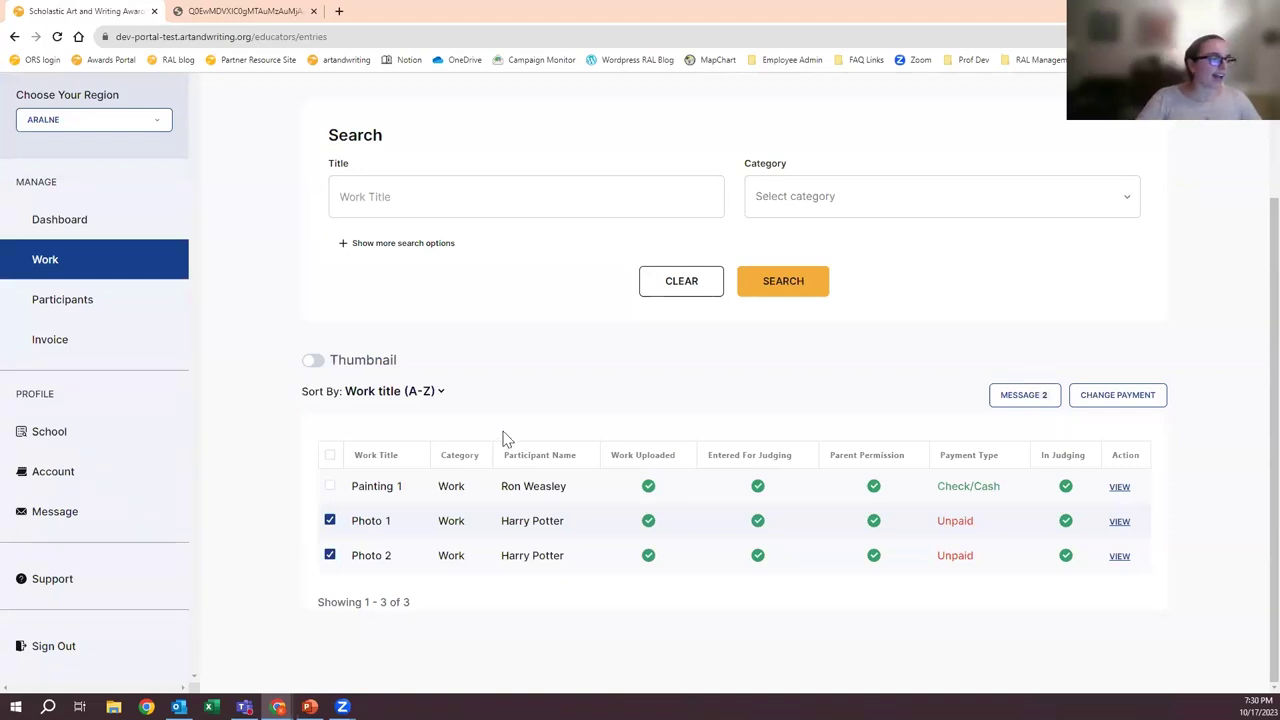
# - Deselect Photo 1 and Photo 2, then go to the Bulk Payments Invoices page showing 0 of 0 invoices
pyautogui.click(330, 520)
pyautogui.click(330, 555)
pyautogui.click(40, 339)
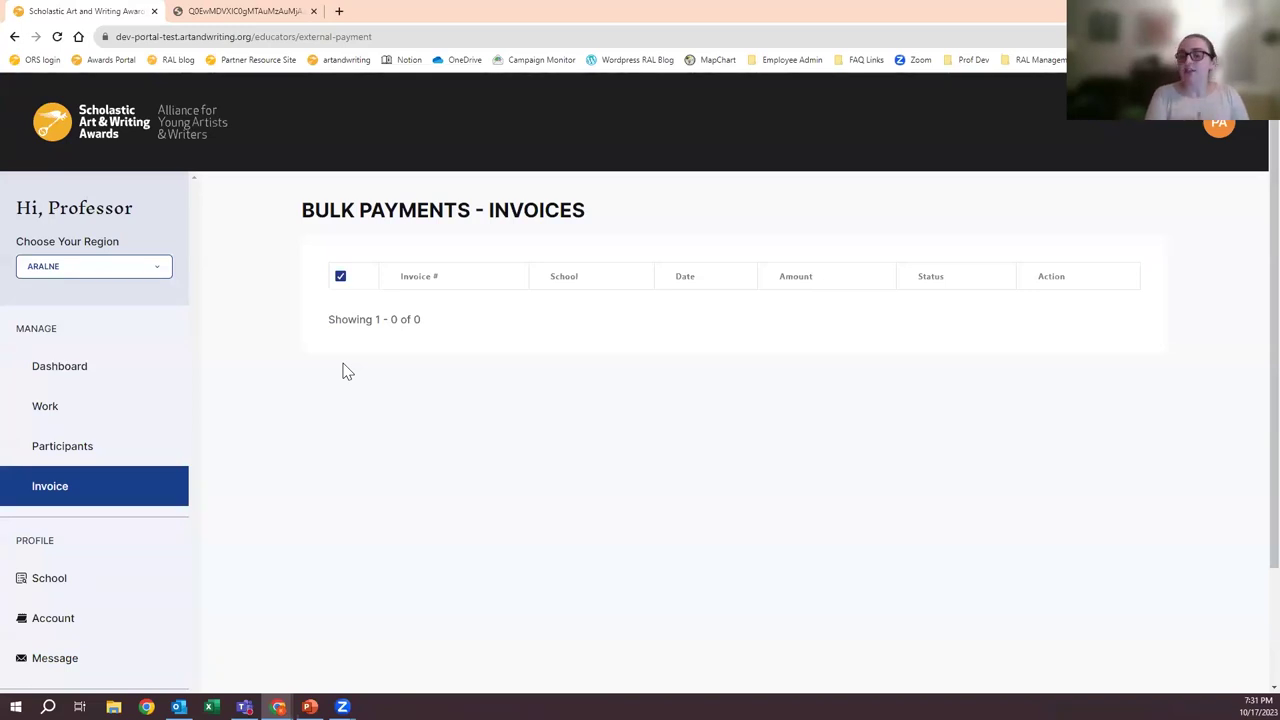
# - Return to the Work entries list and select Photo 1 and Photo 2
pyautogui.click(125, 413)
pyautogui.scroll(-1, 510, 435)
pyautogui.scroll(-1, 506, 435)
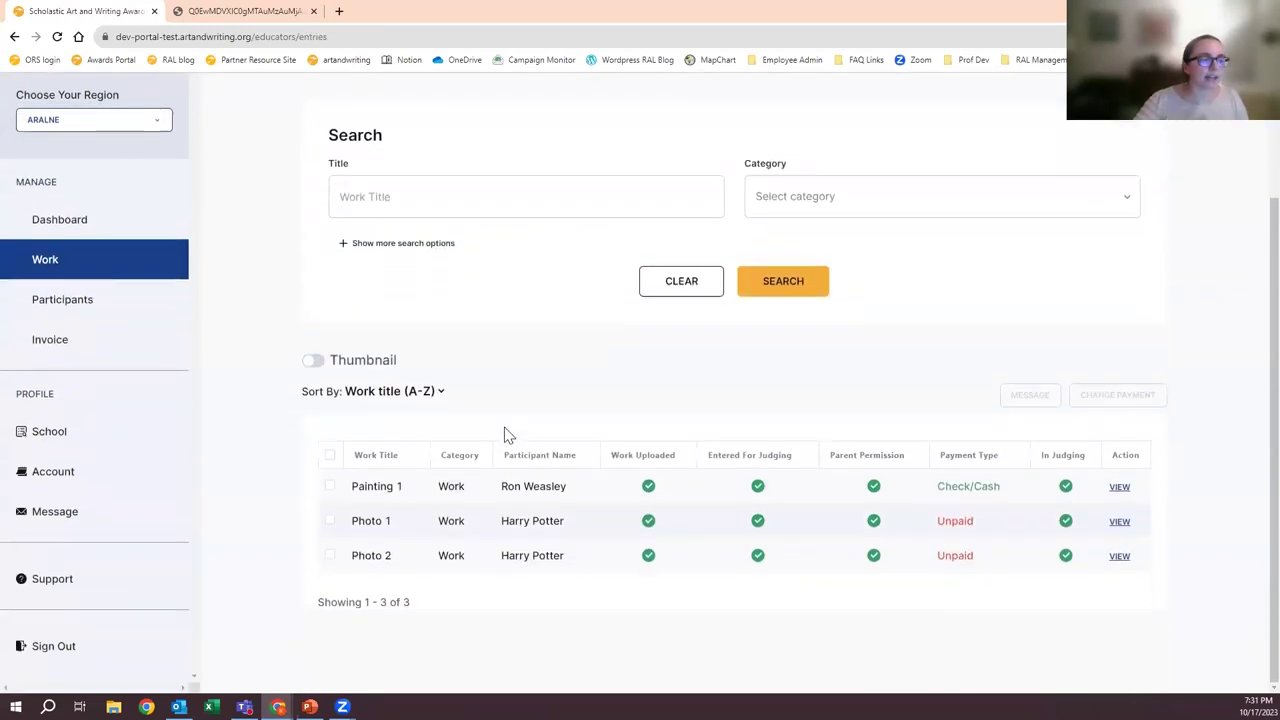
pyautogui.click(329, 520)
pyautogui.click(329, 555)
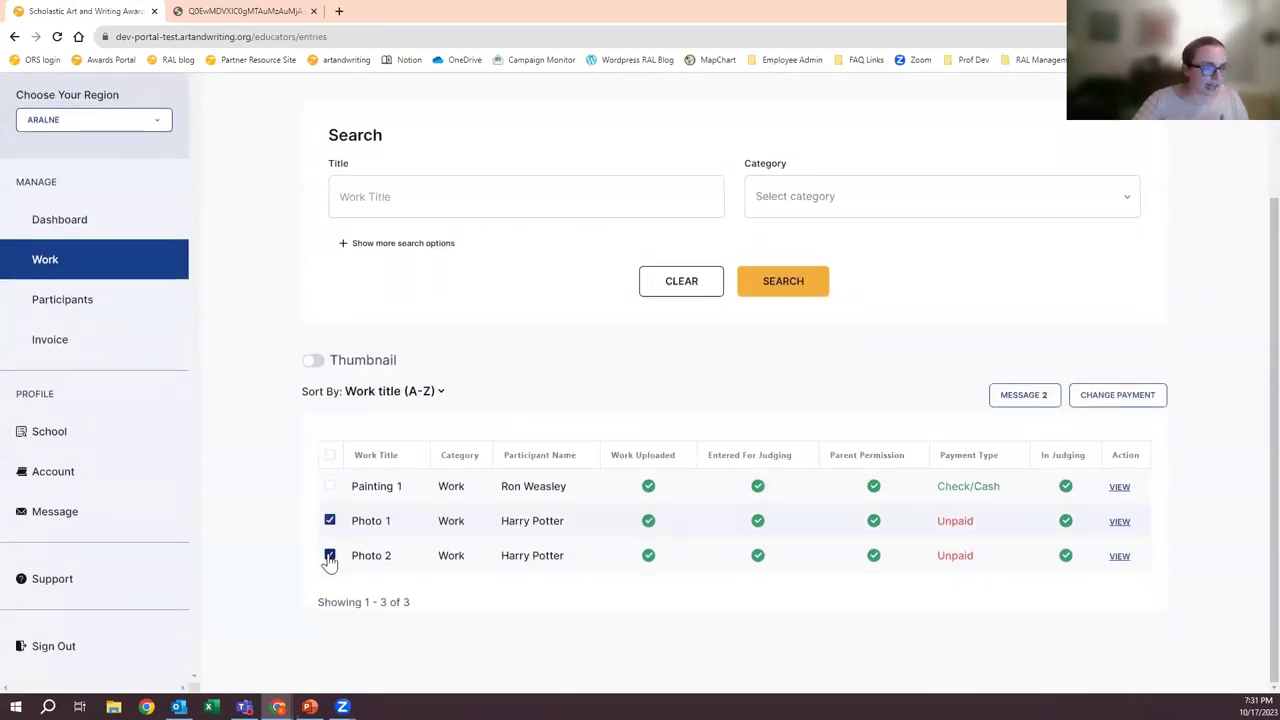
# - Change the payment method for both photos to Fee Waiver
pyautogui.click(1152, 396)
pyautogui.click(516, 212)
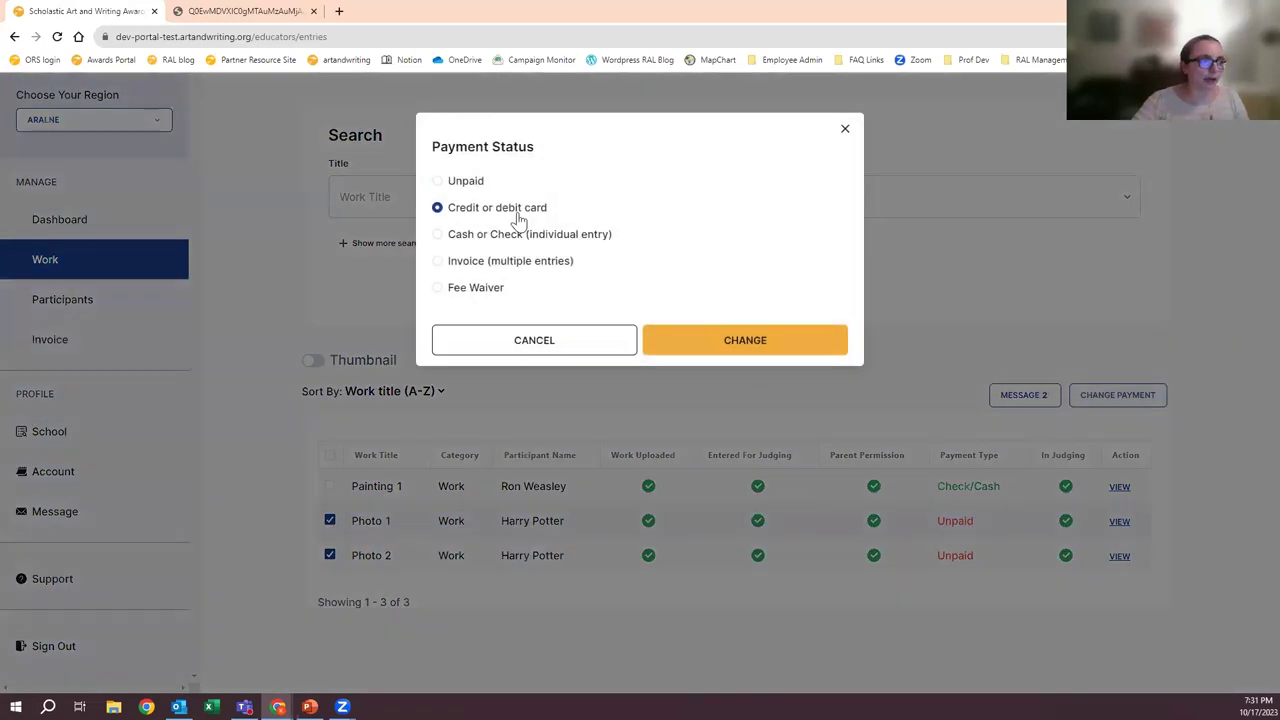
pyautogui.click(482, 289)
pyautogui.click(509, 342)
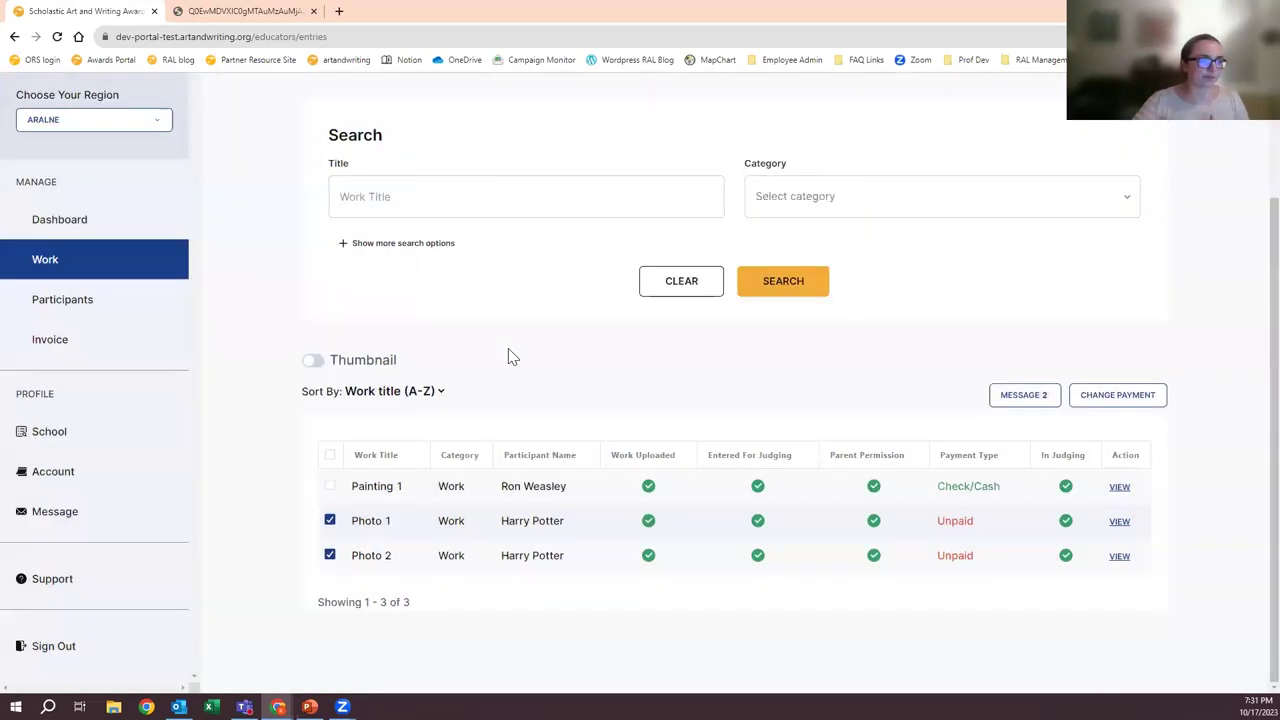
pyautogui.click(1120, 395)
pyautogui.click(449, 289)
pyautogui.click(733, 345)
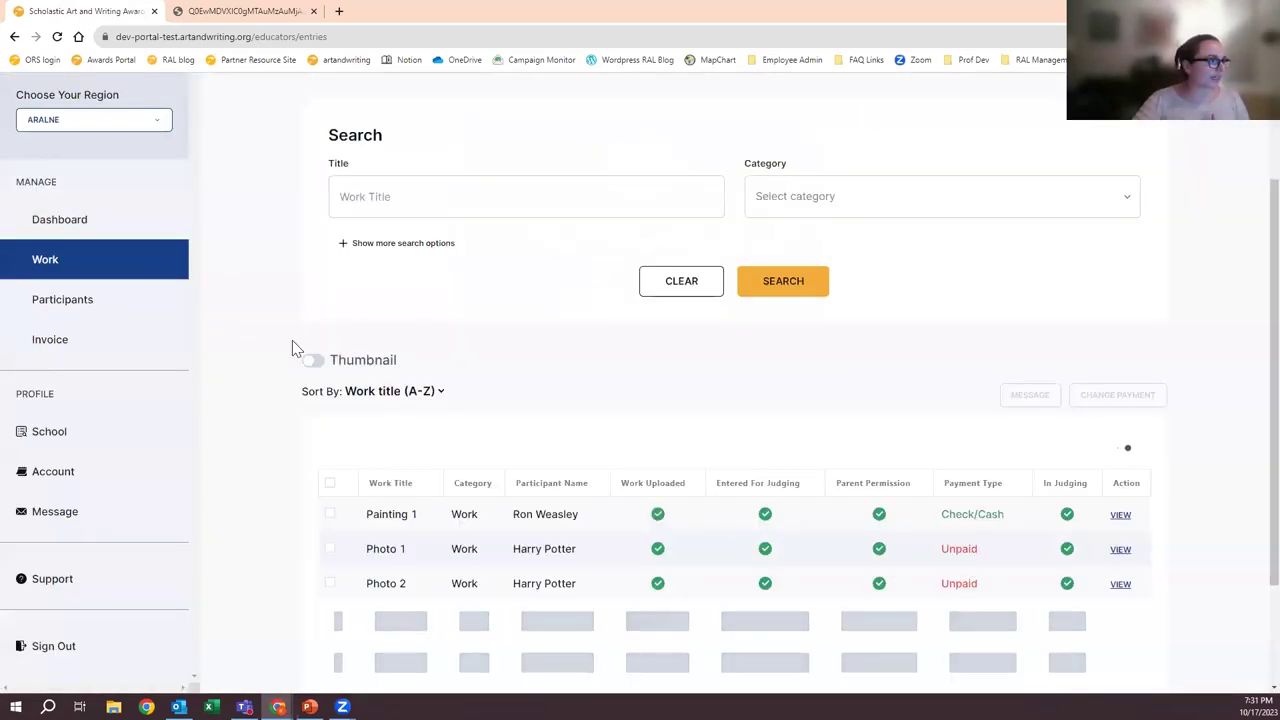
# - Review the dashboard, still showing 1 entry ready for judging and 2 unpaid
pyautogui.click(154, 224)
pyautogui.scroll(-3, 704, 349)
pyautogui.scroll(-2, 704, 349)
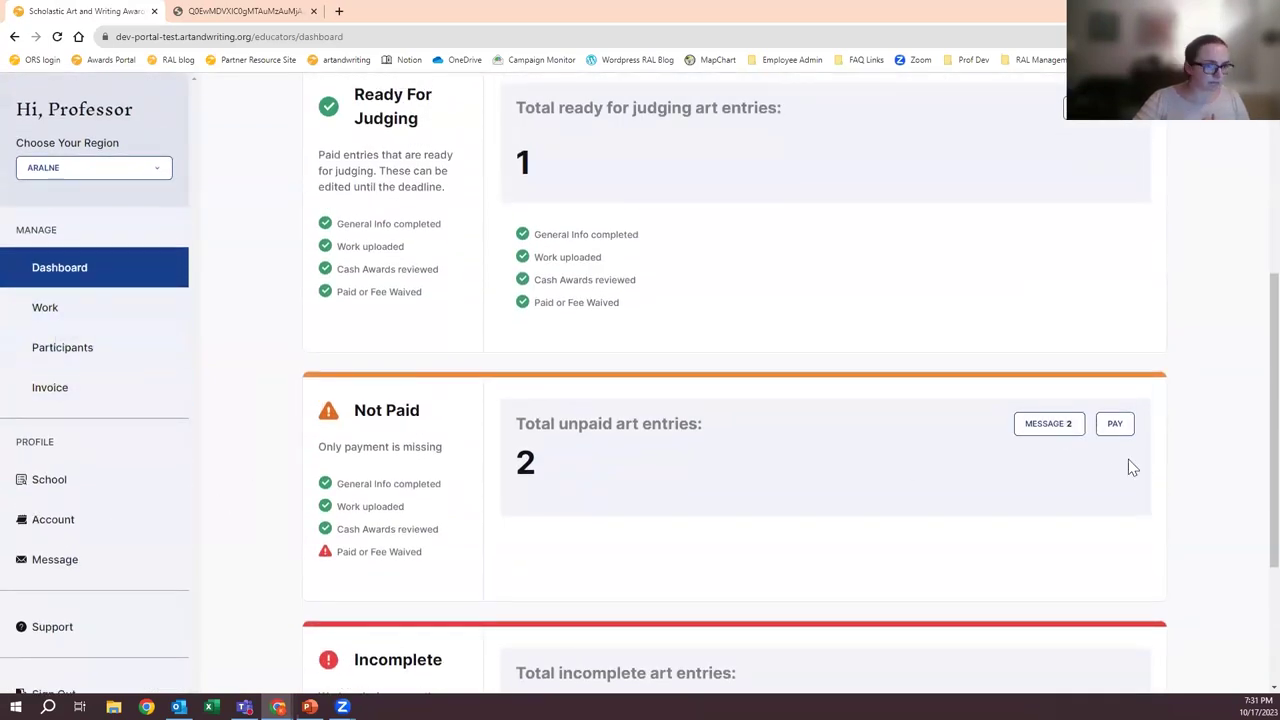
# - Apply Fee Waiver to the Not Paid entries and confirm the dashboard shows 3 ready, 0 unpaid
pyautogui.click(1114, 423)
pyautogui.click(816, 313)
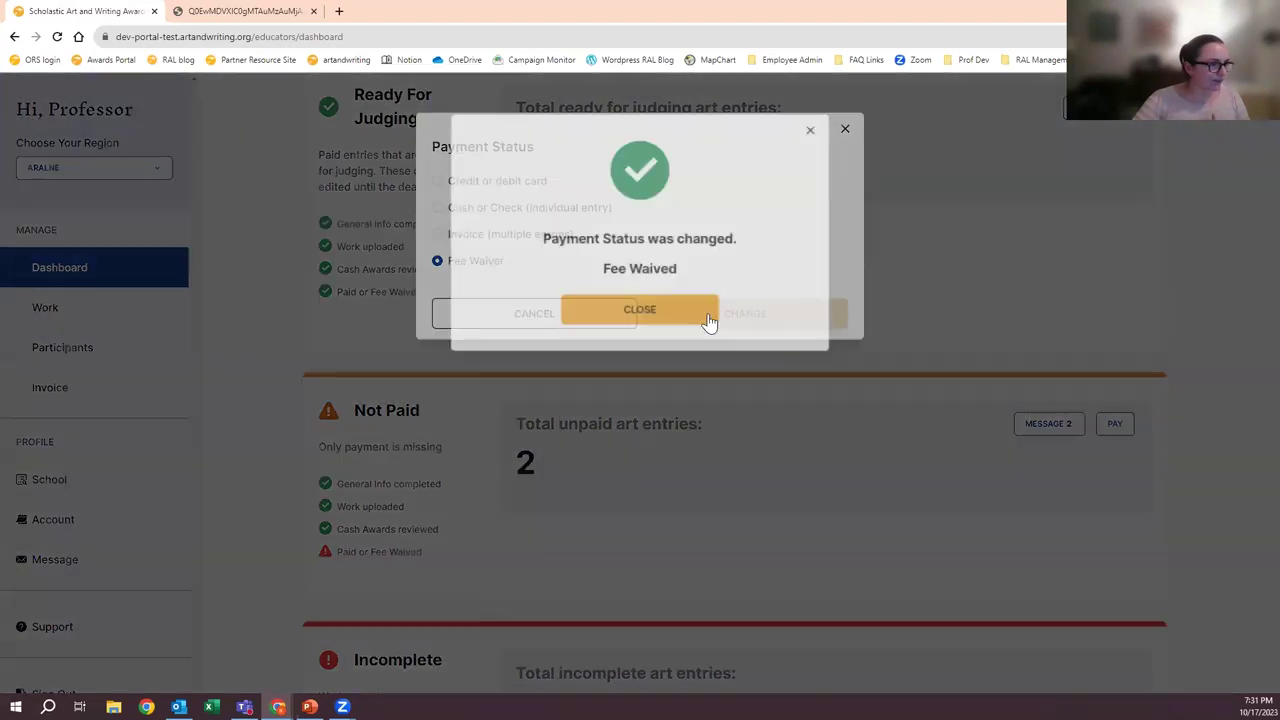
pyautogui.click(706, 316)
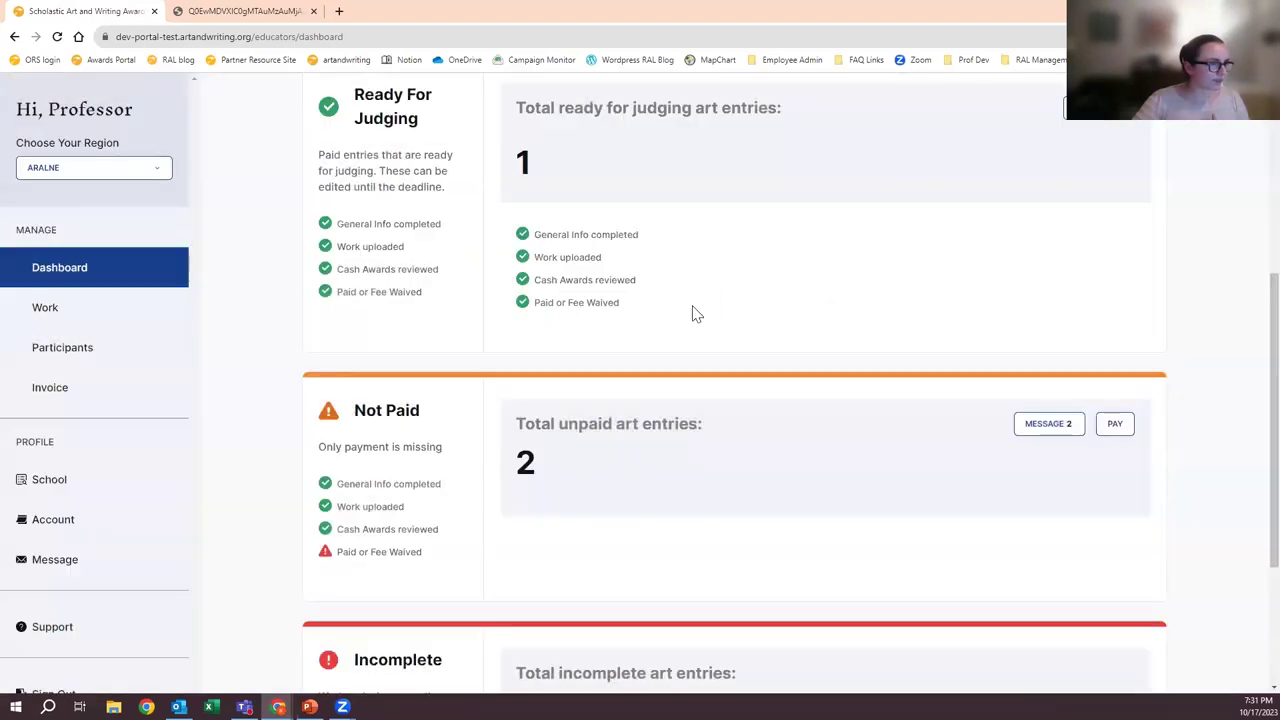
pyautogui.scroll(1, 660, 423)
pyautogui.scroll(1, 648, 425)
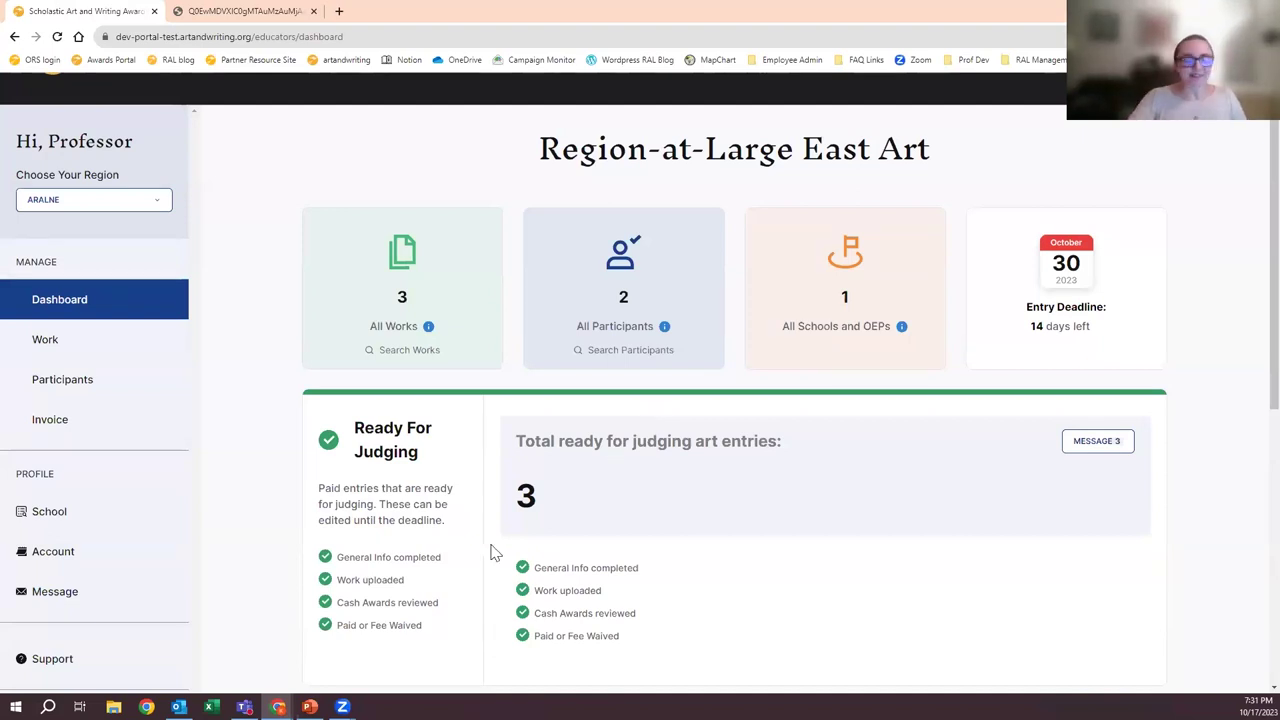
pyautogui.scroll(-3, 490, 550)
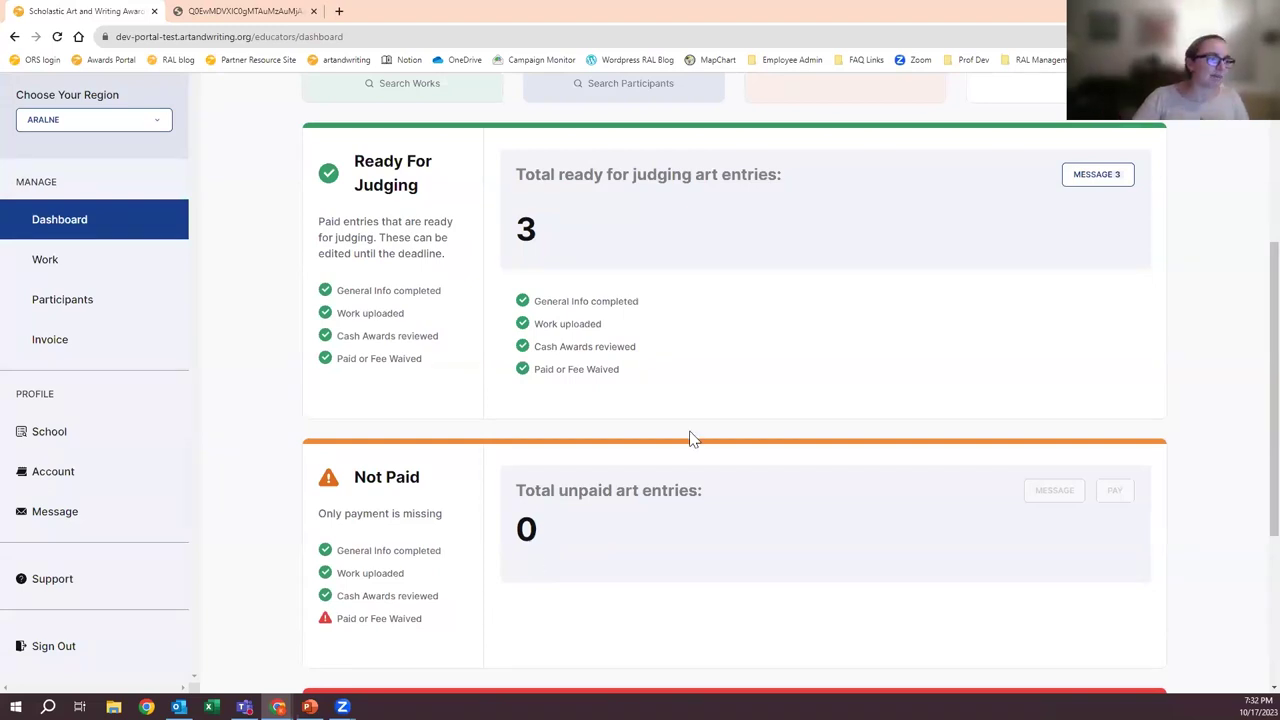
pyautogui.scroll(4, 760, 337)
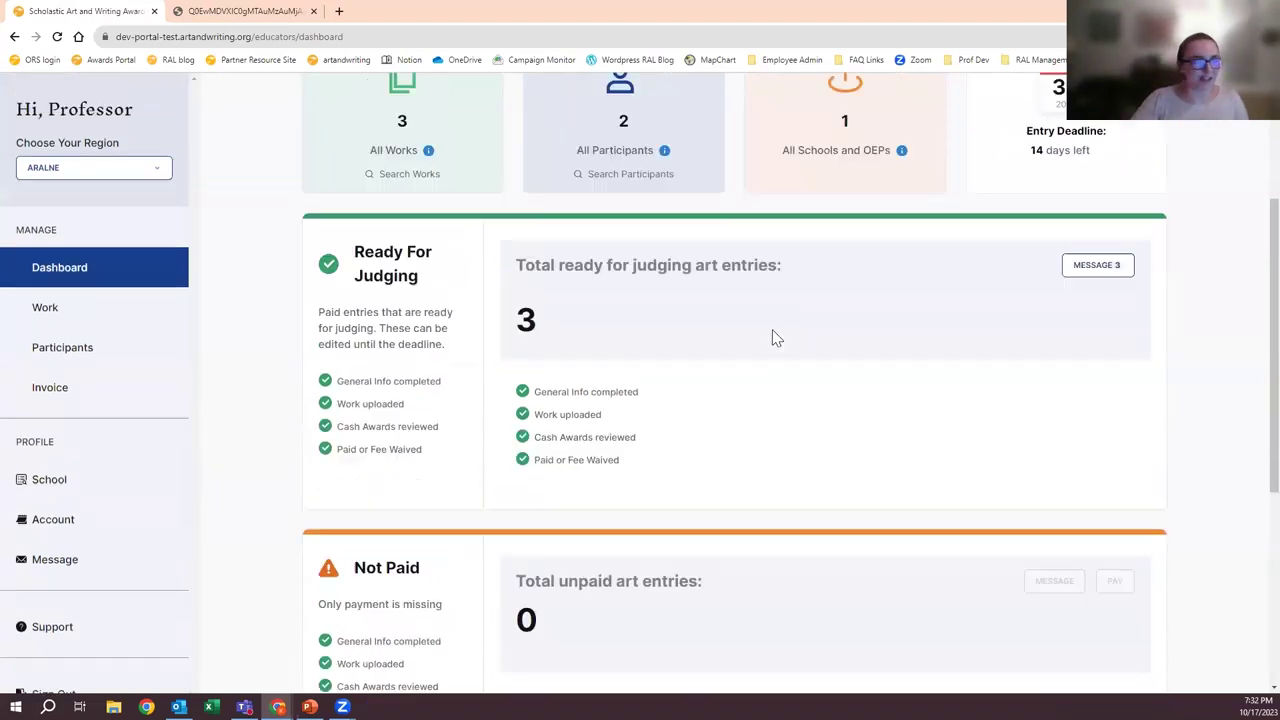
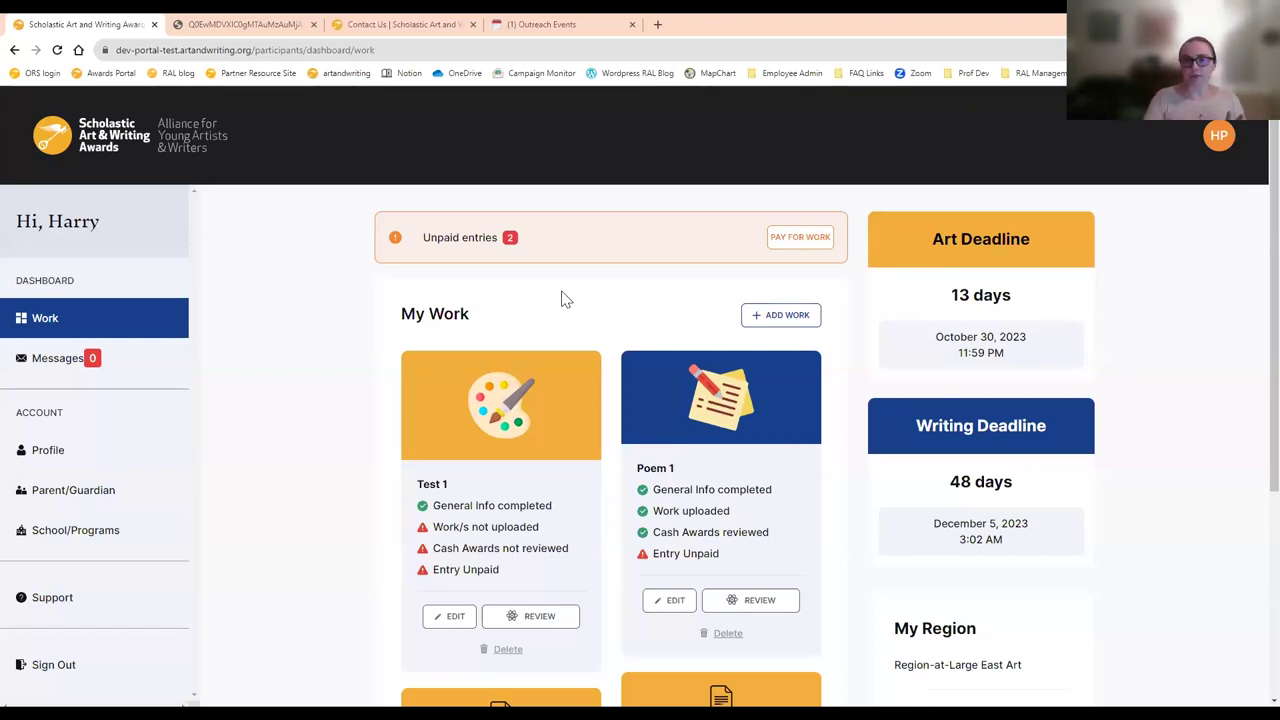
# - Browse the My Work dashboard and look through the account options
pyautogui.scroll(-2, 874, 491)
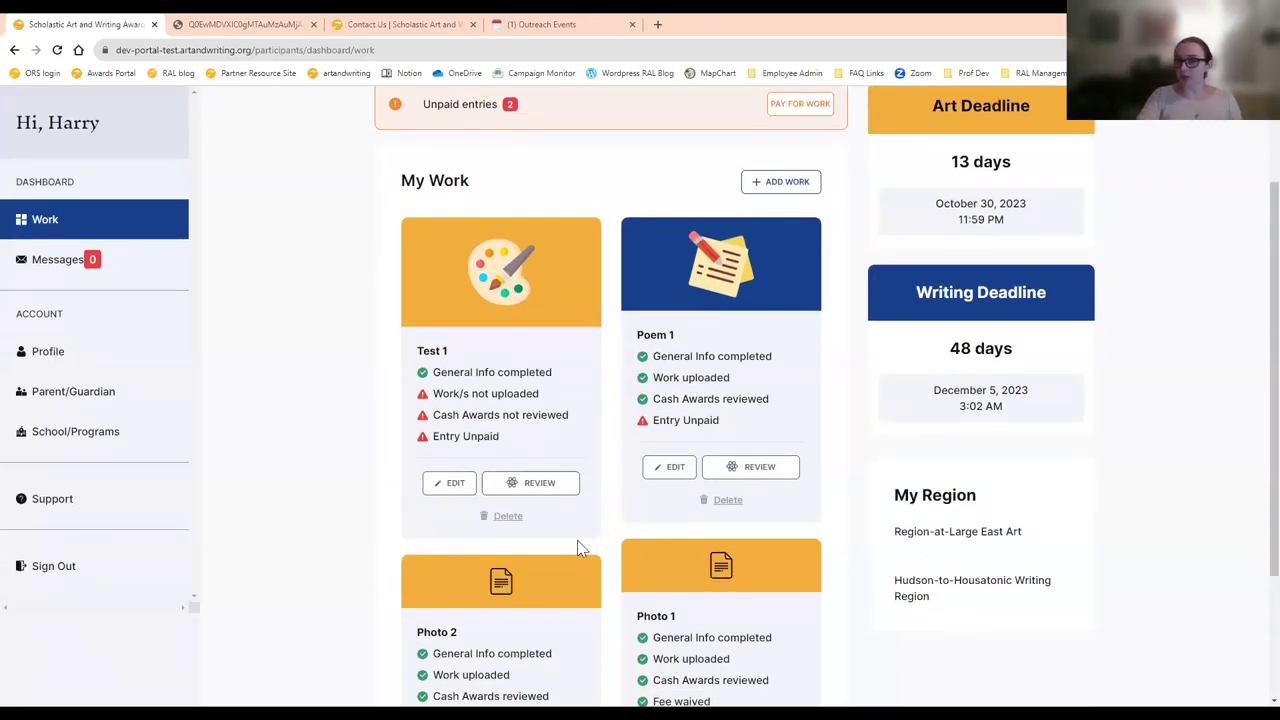
pyautogui.scroll(2, 577, 545)
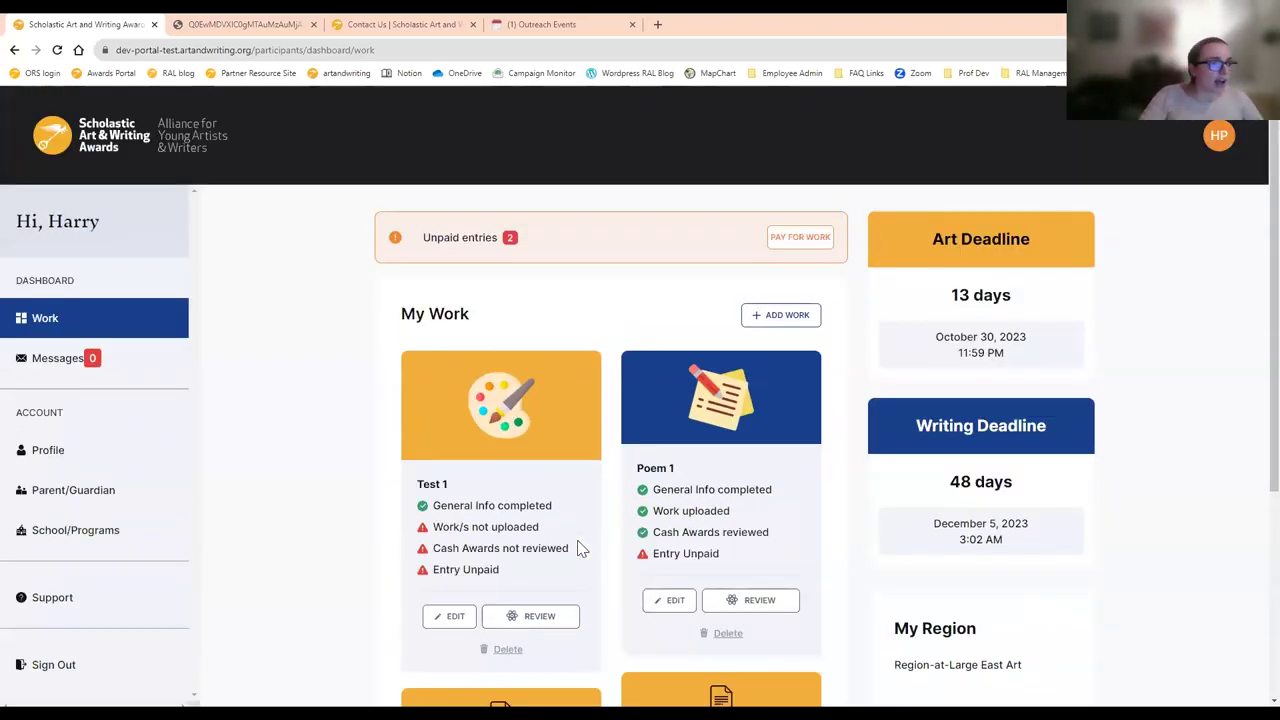
pyautogui.click(766, 320)
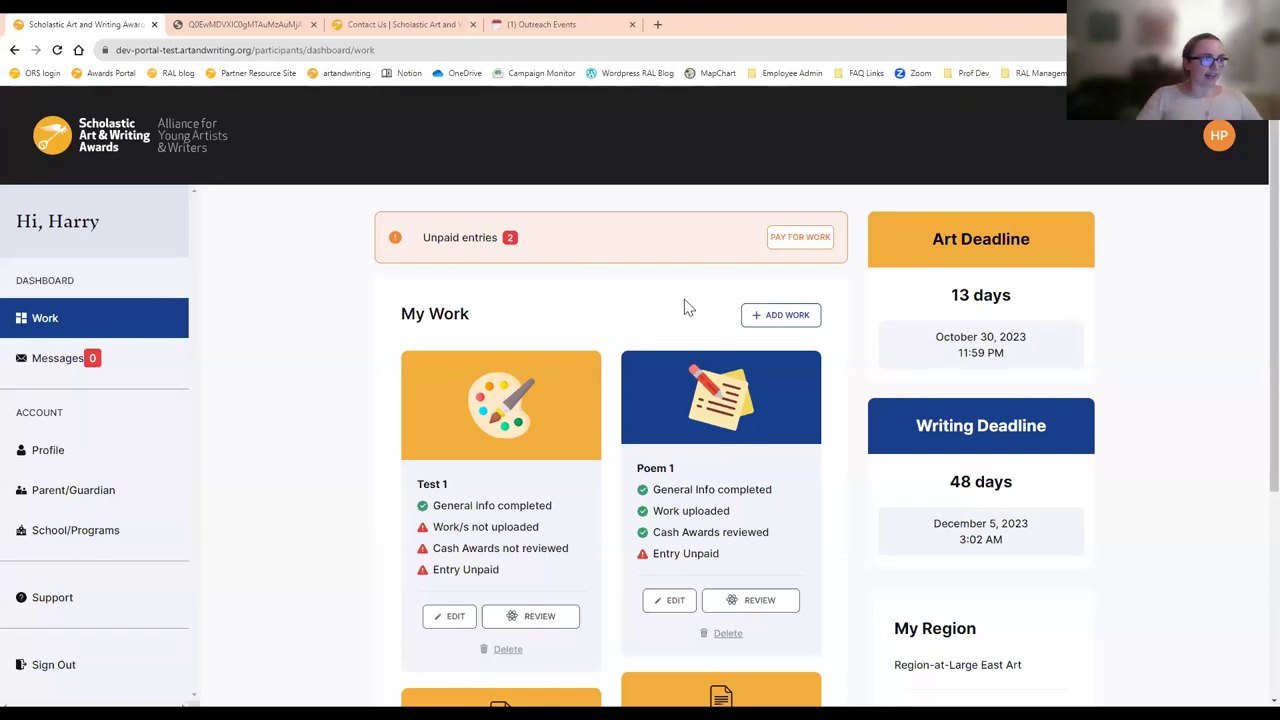
pyautogui.scroll(-3, 686, 308)
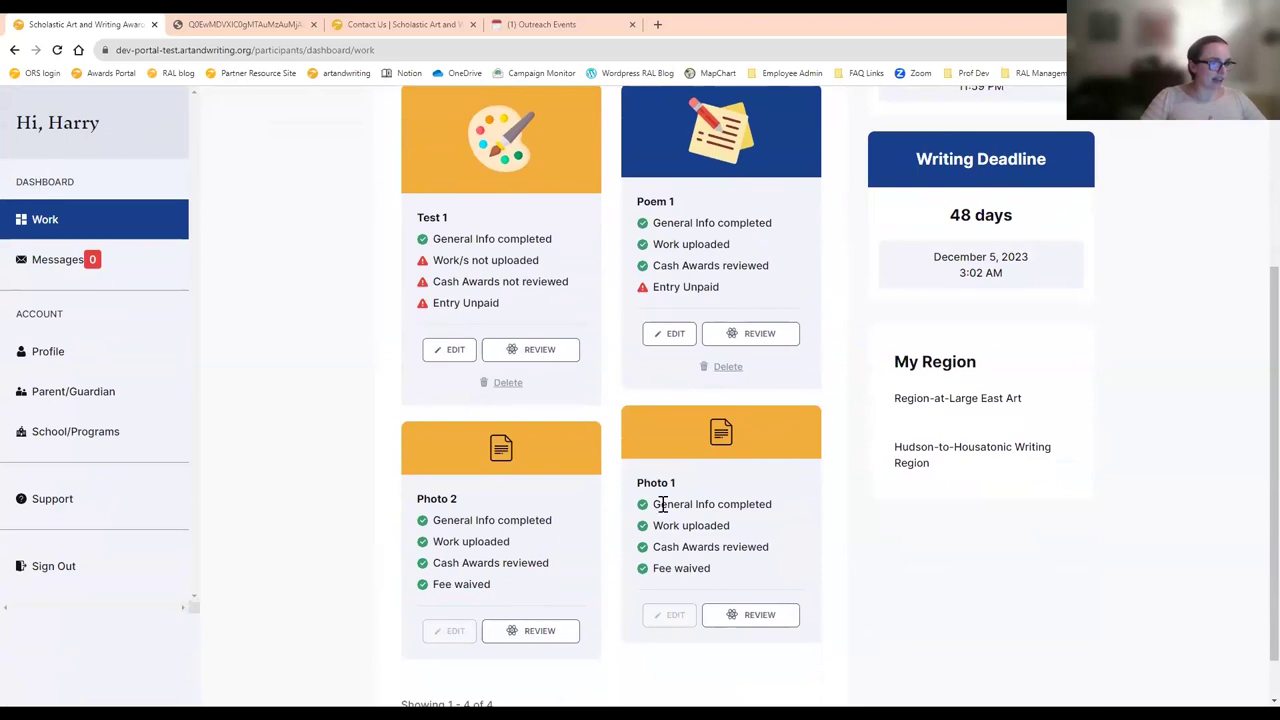
pyautogui.scroll(3, 595, 511)
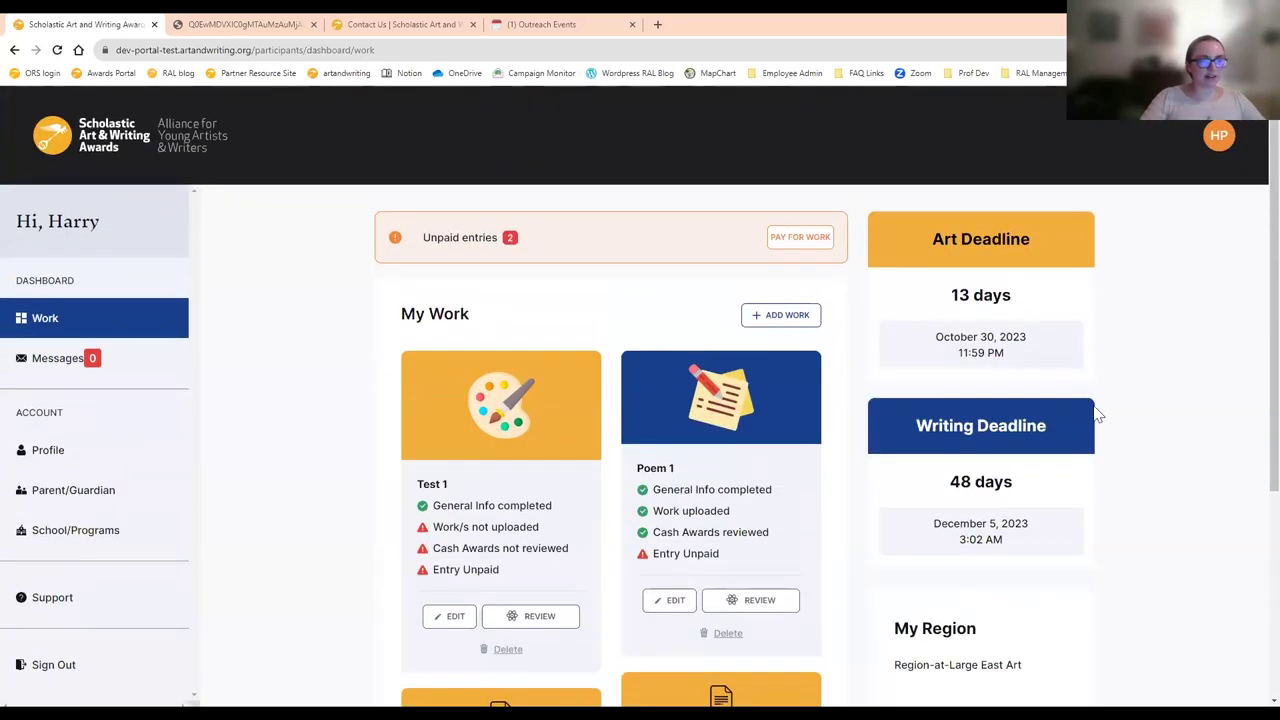
pyautogui.scroll(-3, 1100, 400)
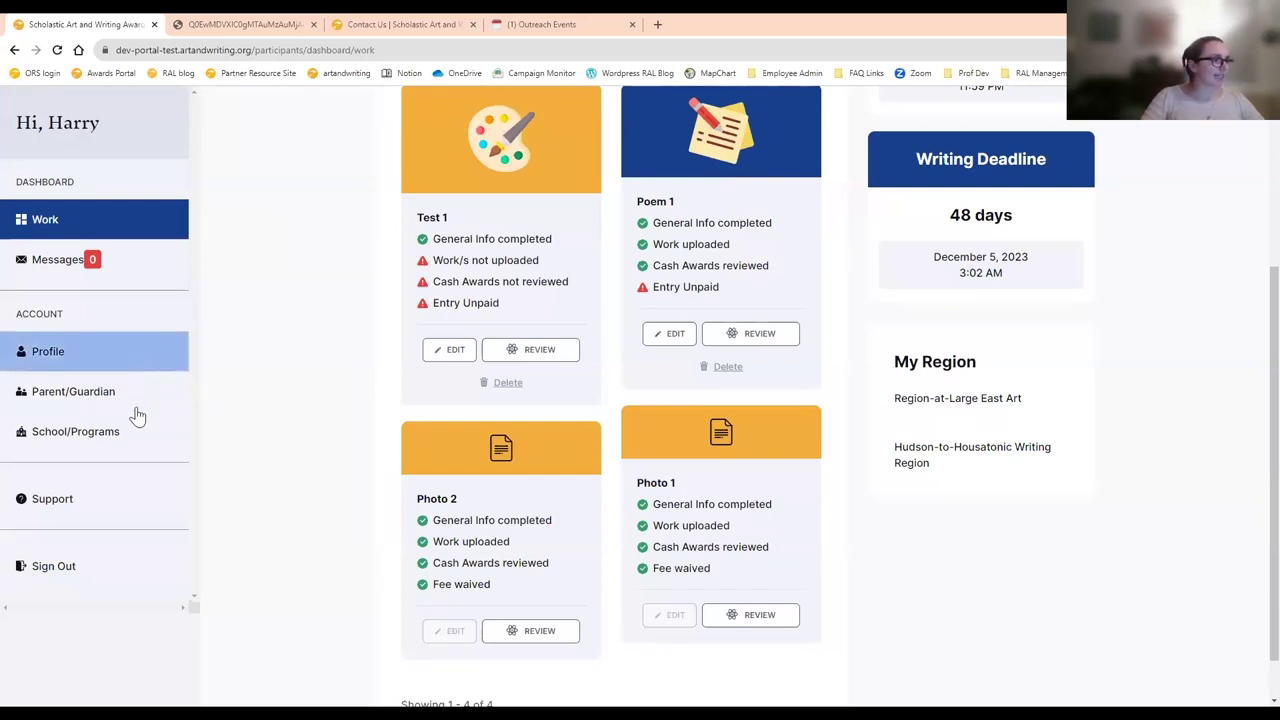
pyautogui.scroll(3, 1071, 405)
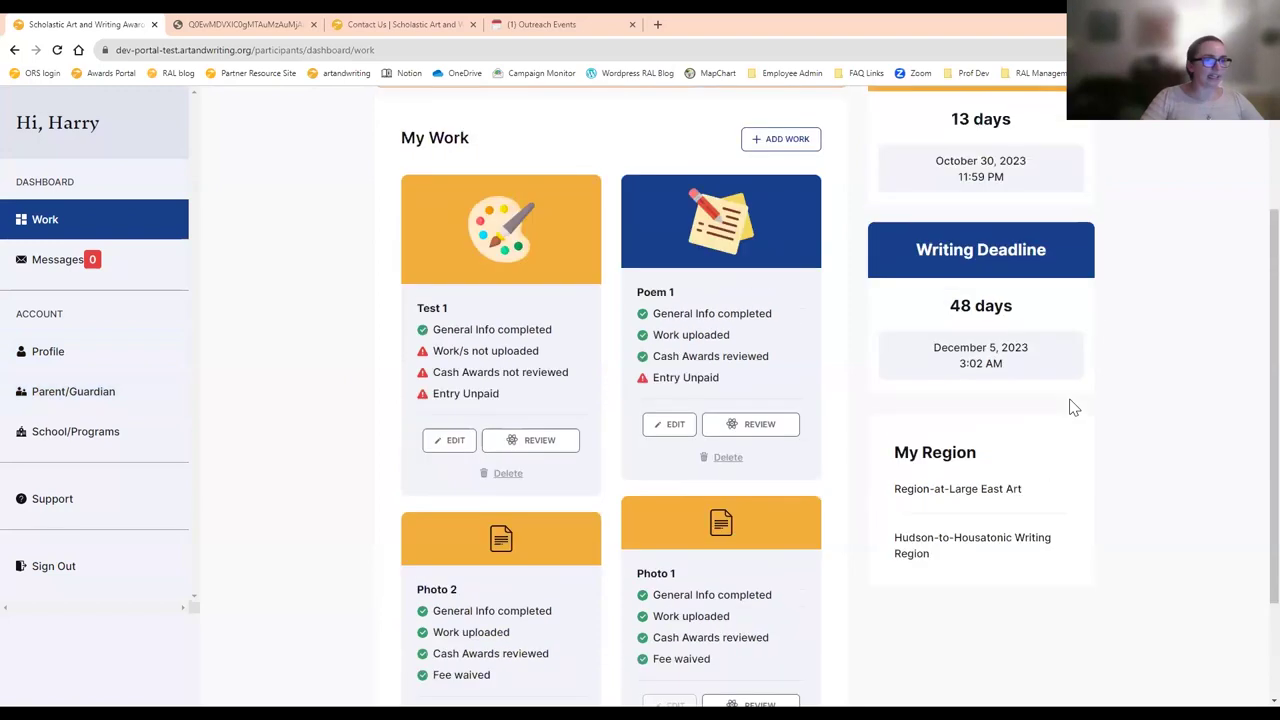
pyautogui.click(1236, 135)
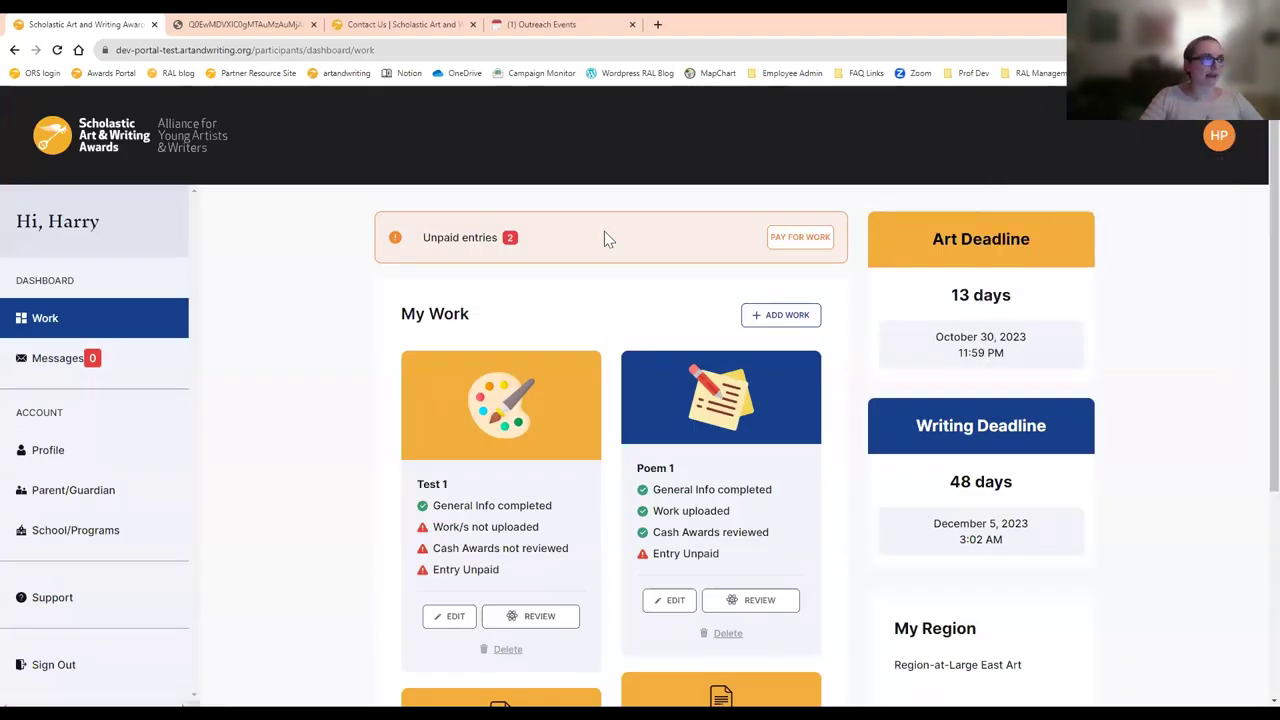
pyautogui.scroll(-2, 266, 363)
pyautogui.click(117, 491)
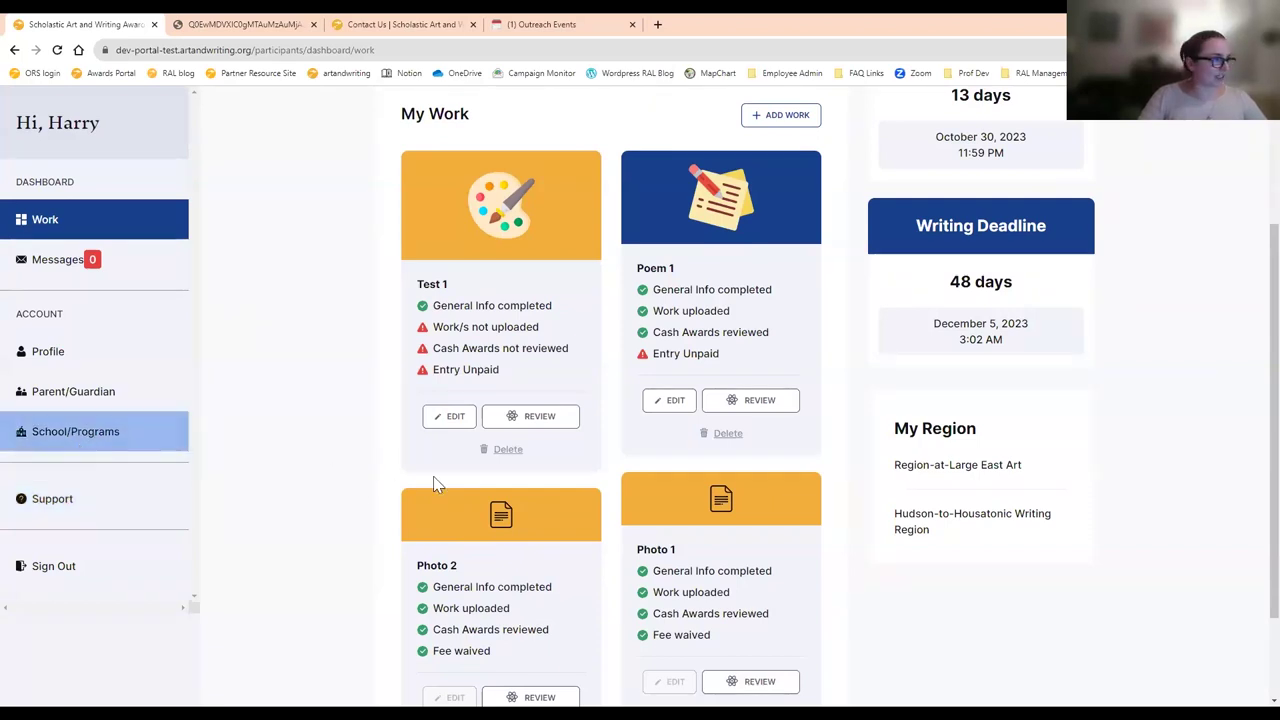
pyautogui.scroll(2, 433, 485)
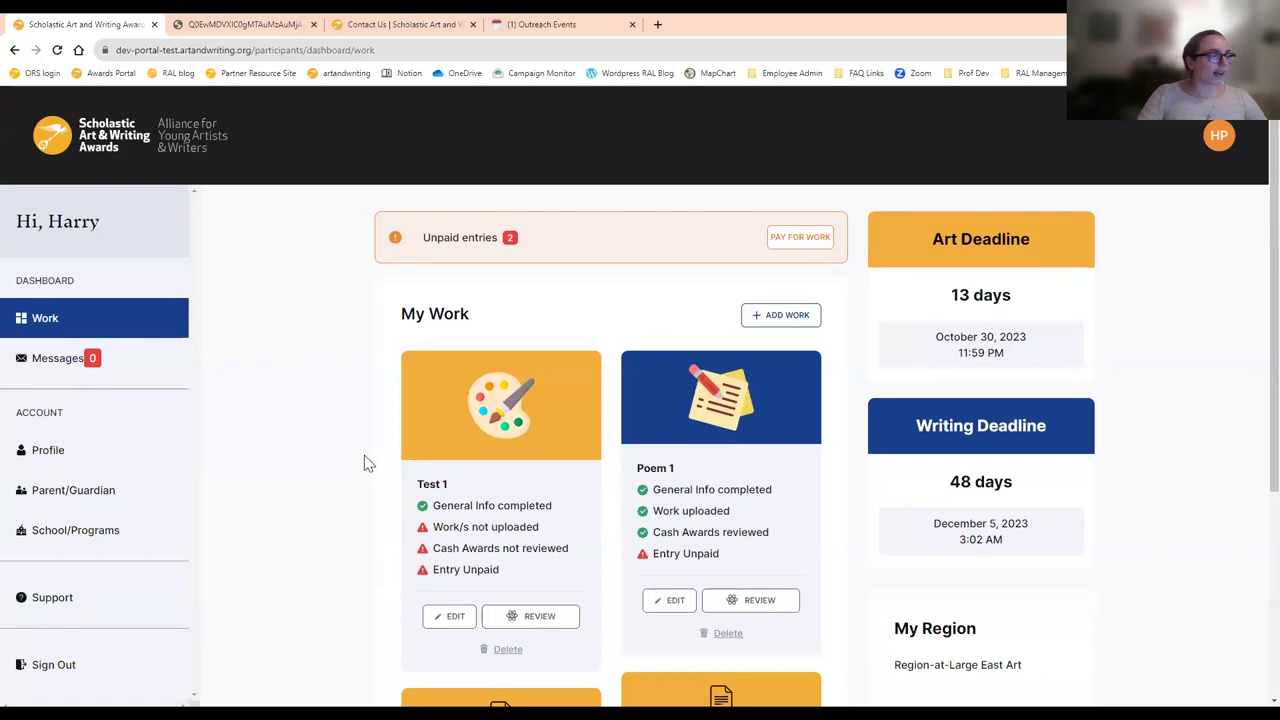
# - View the Messages page, go back to Work, and click ADD WORK for a blank entry
pyautogui.click(120, 372)
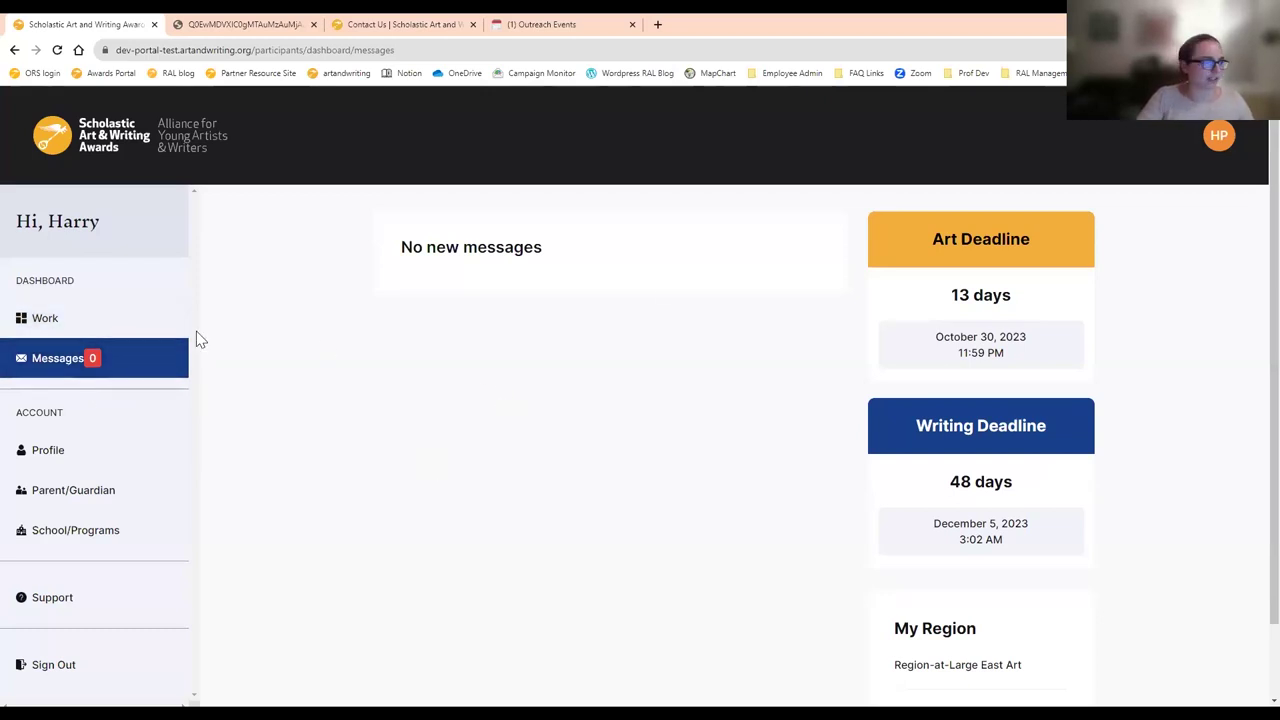
pyautogui.click(118, 329)
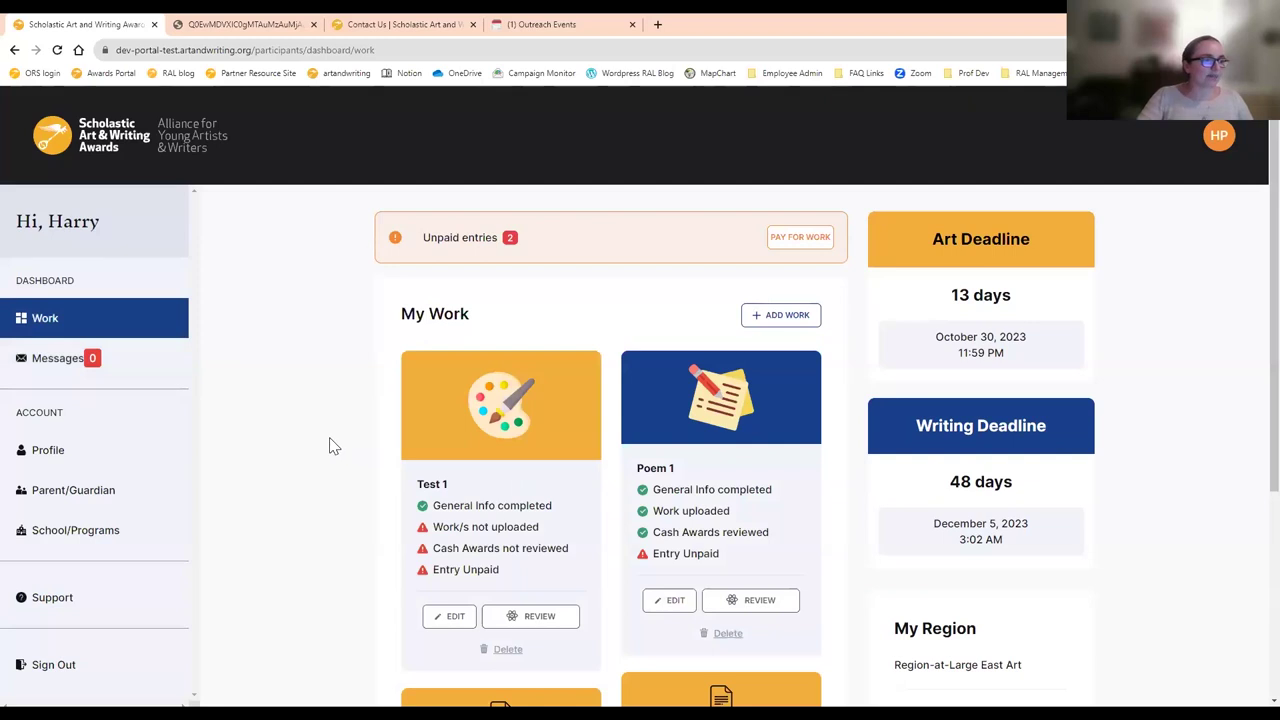
pyautogui.click(789, 314)
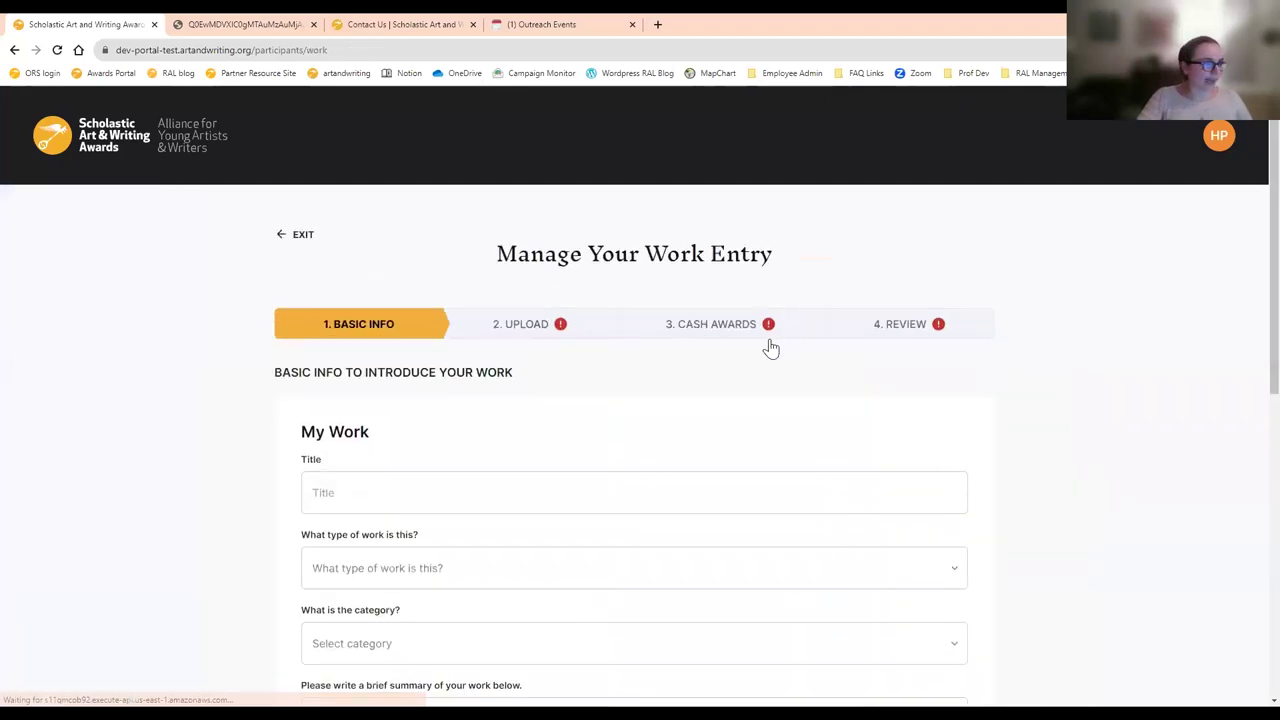
# - Enter the entry title Photography 1
pyautogui.scroll(-2, 760, 355)
pyautogui.click(476, 296)
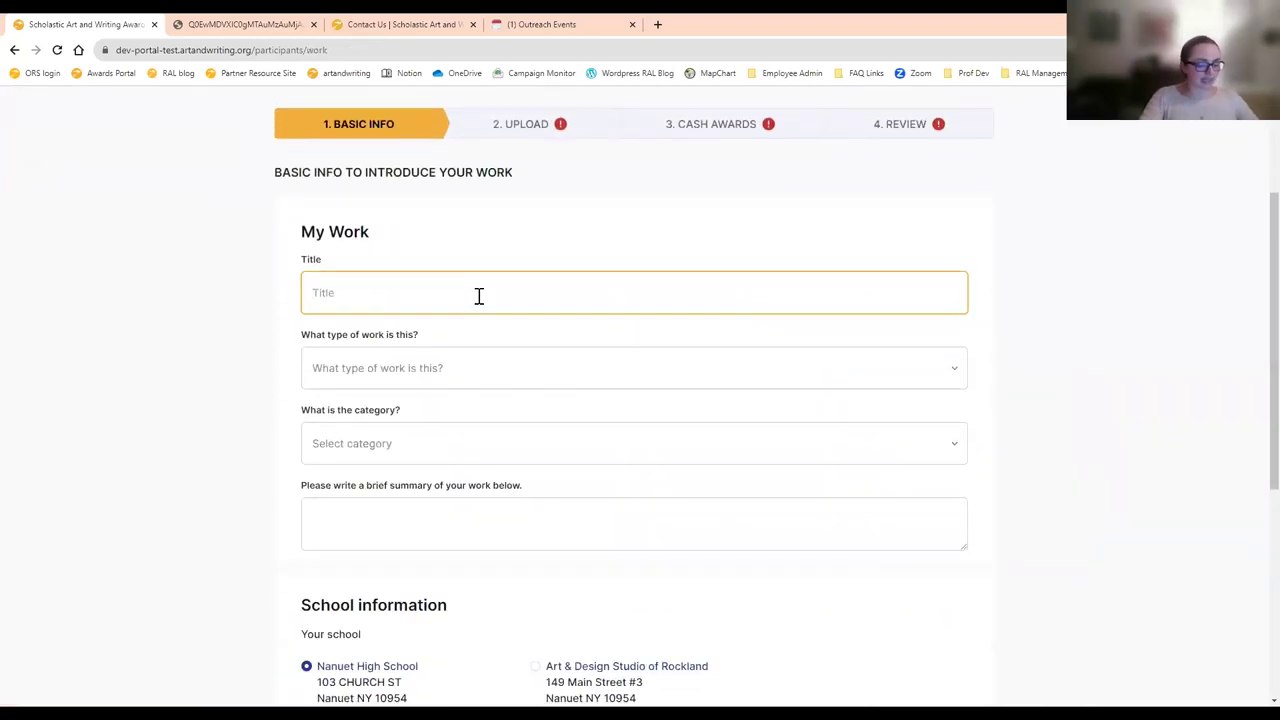
pyautogui.write('Phot')
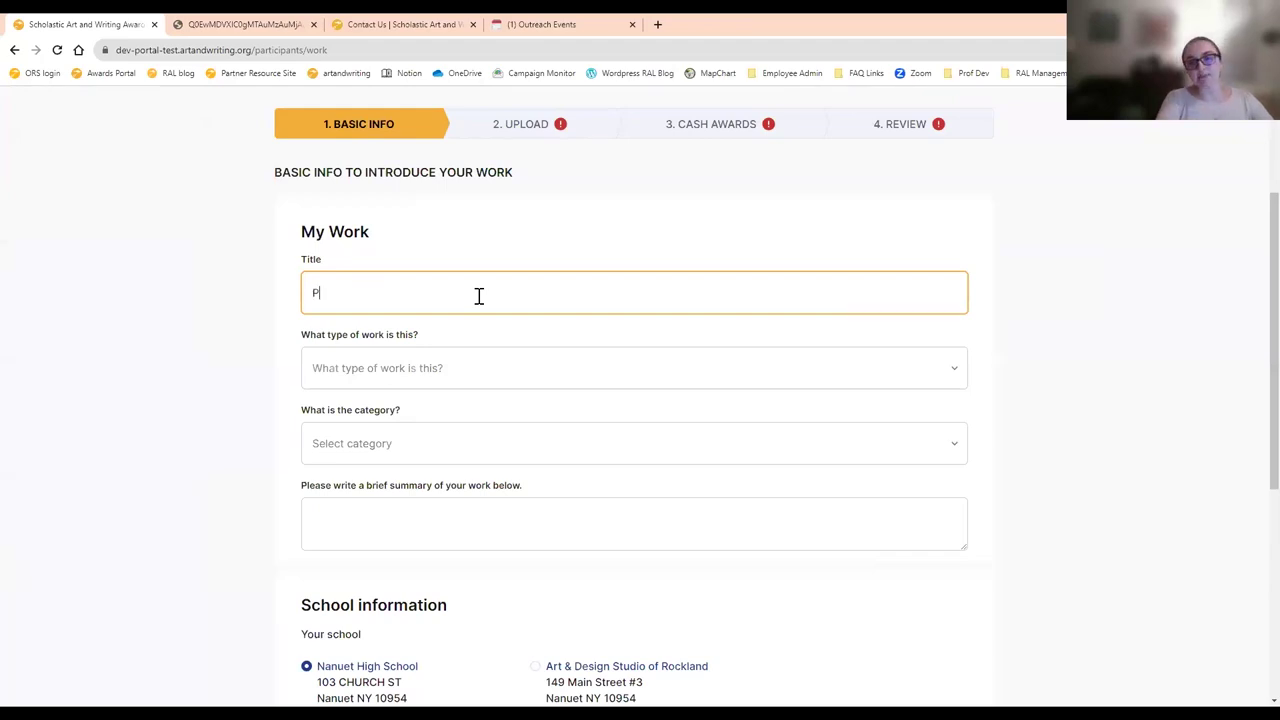
pyautogui.press('BackSpace')
pyautogui.write('otography 1')
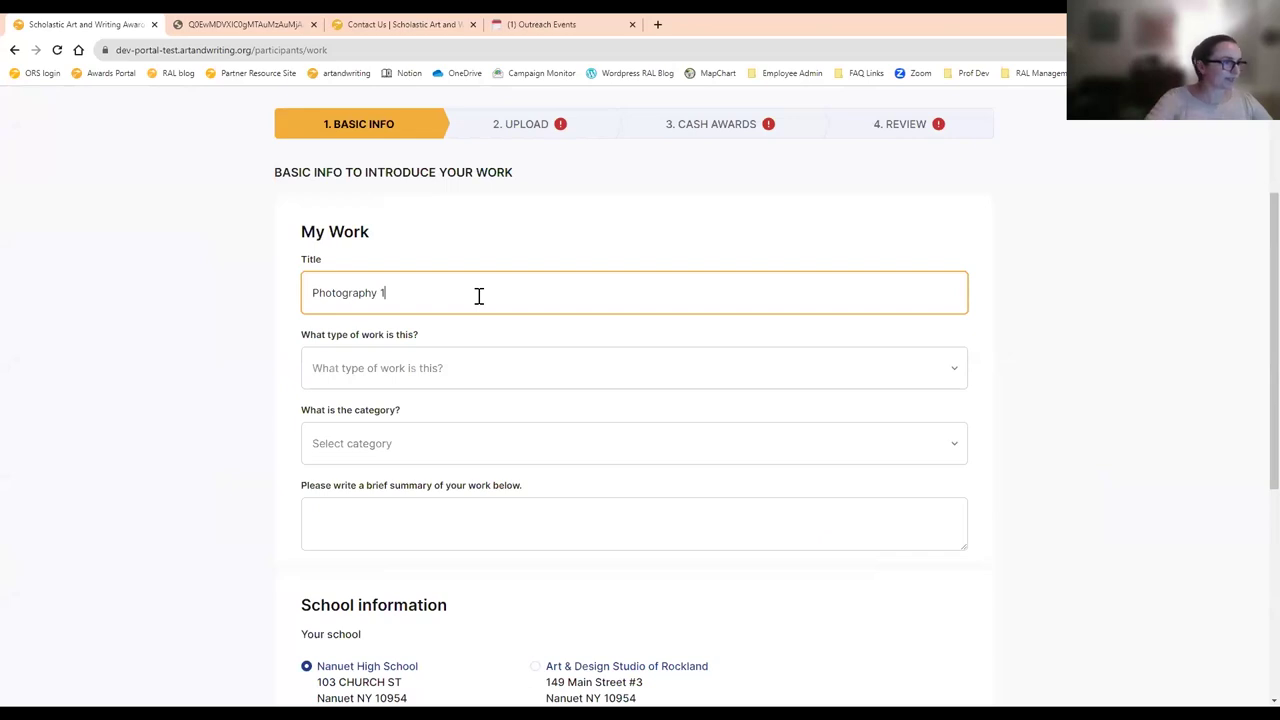
# - Set type of work to Art, category to Photography, and summary 'picture I took'
pyautogui.click(479, 384)
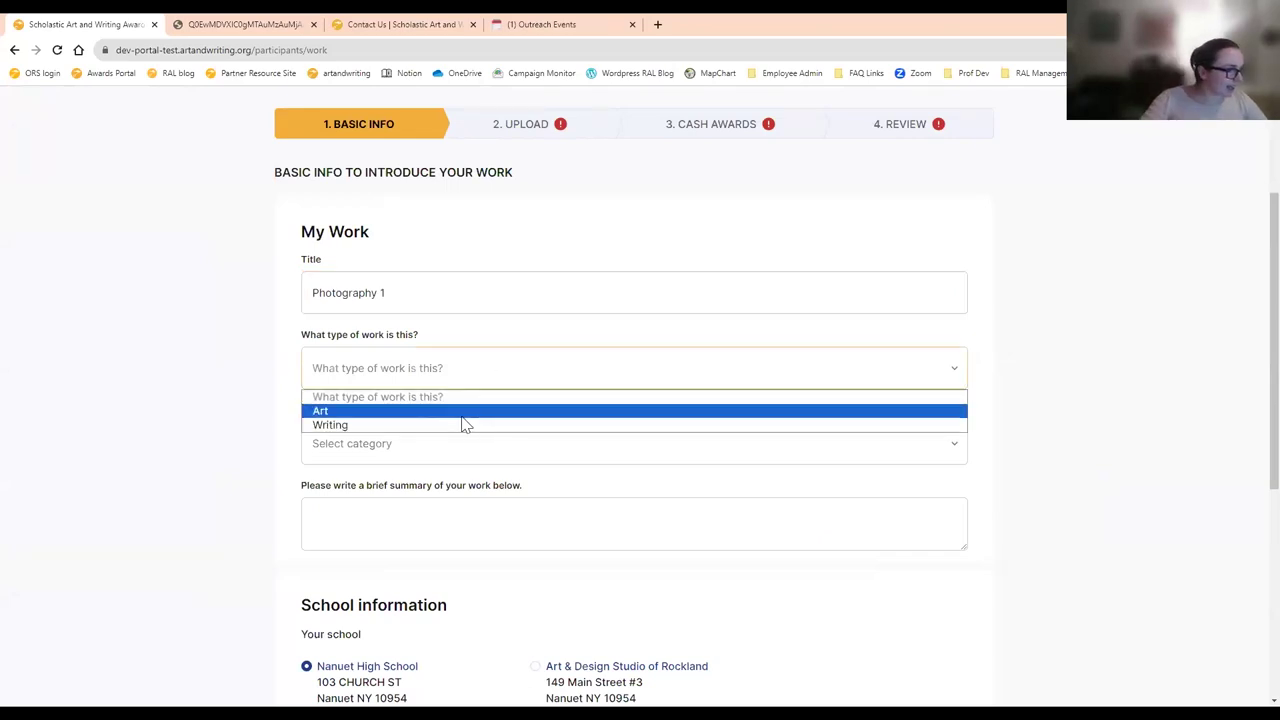
pyautogui.click(463, 415)
pyautogui.scroll(-2, 500, 340)
pyautogui.click(377, 240)
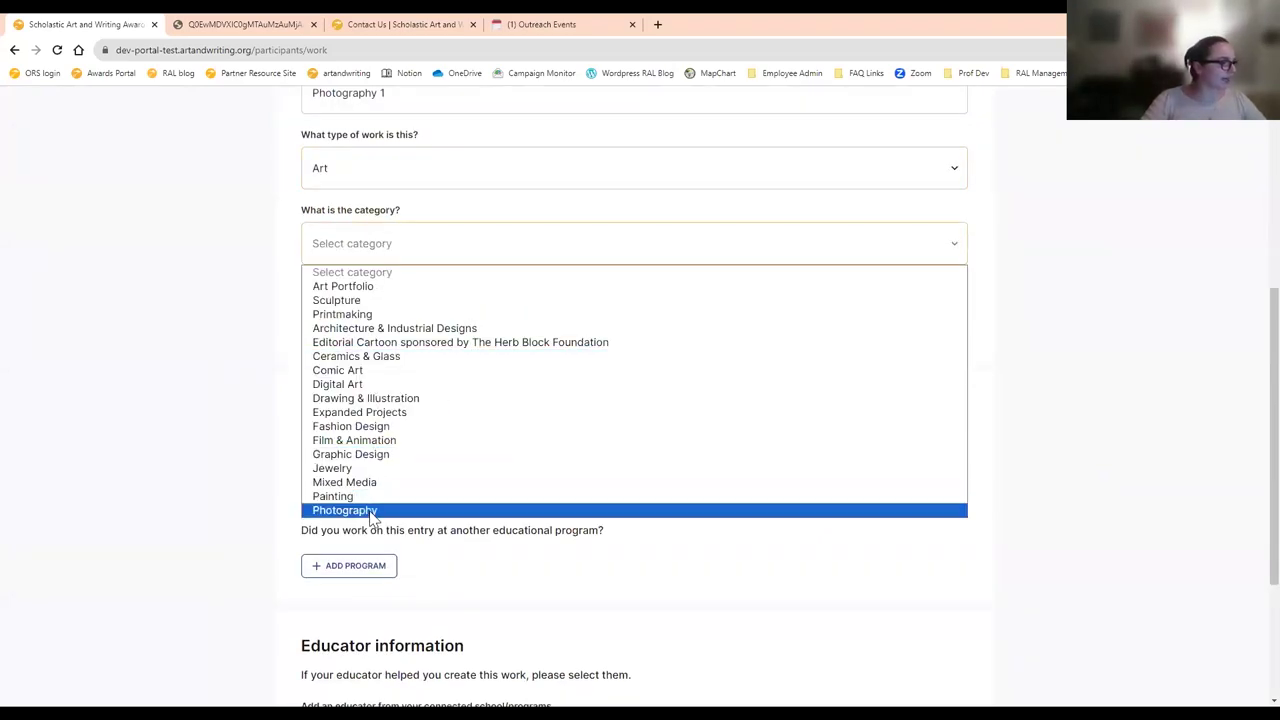
pyautogui.click(345, 511)
pyautogui.click(384, 332)
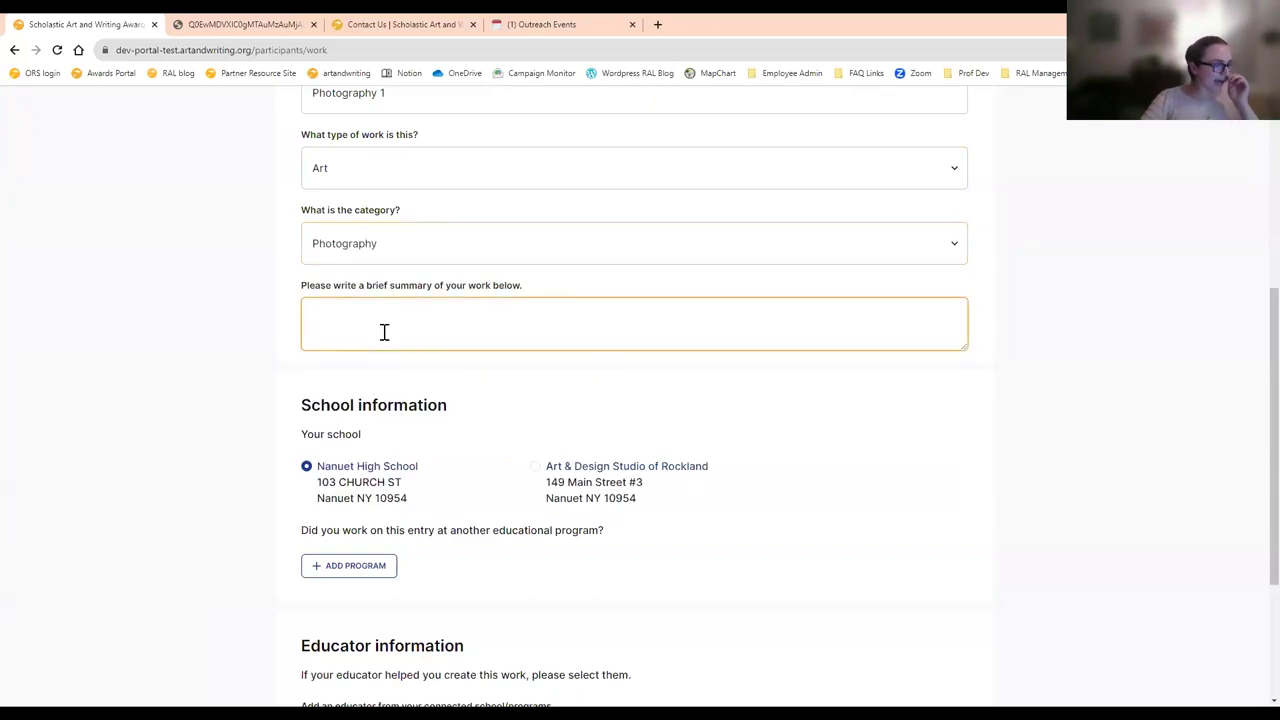
pyautogui.write('picture I took')
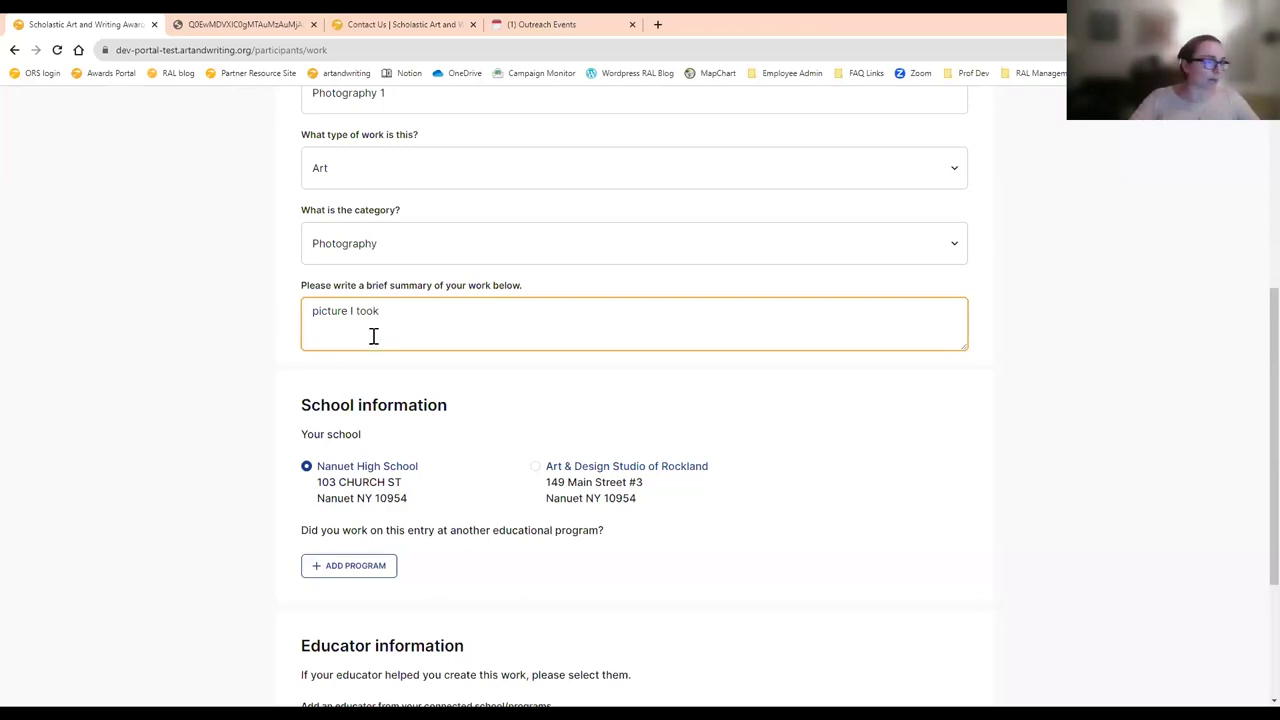
# - Bring up the Add Educational Program dialog with ADD PROGRAM
pyautogui.scroll(-3, 651, 386)
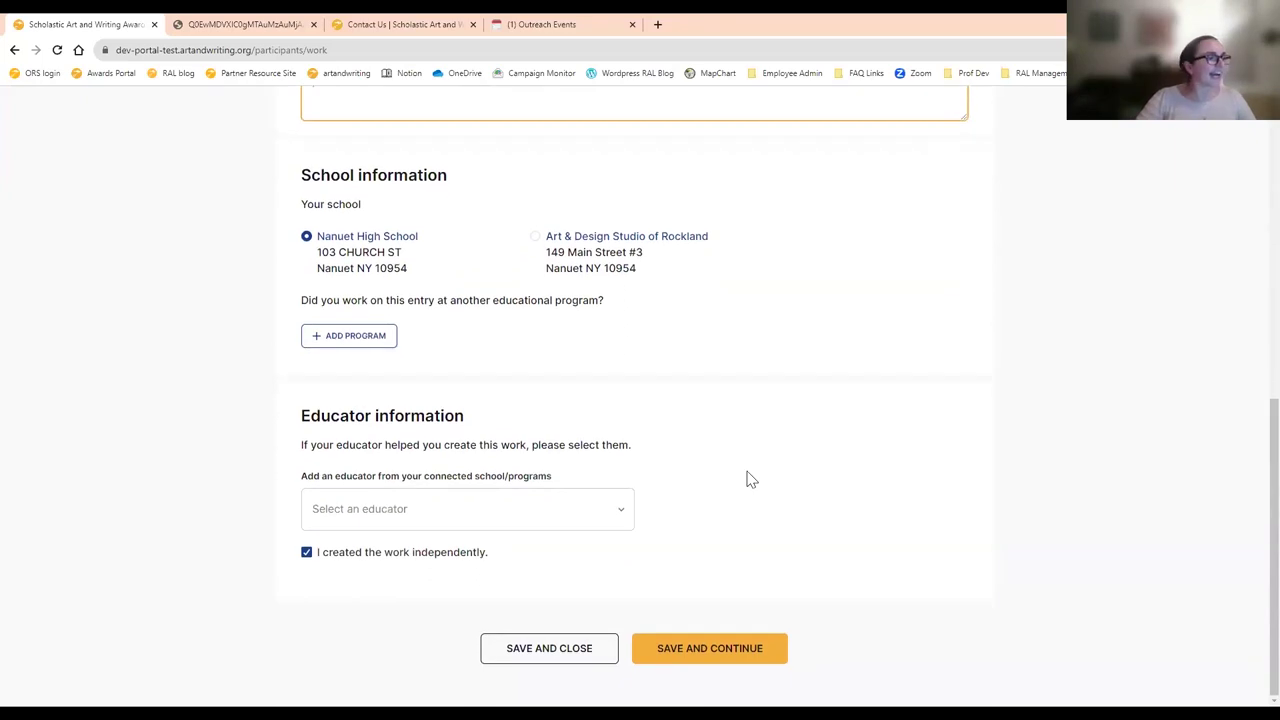
pyautogui.scroll(1, 891, 480)
pyautogui.scroll(-1, 807, 380)
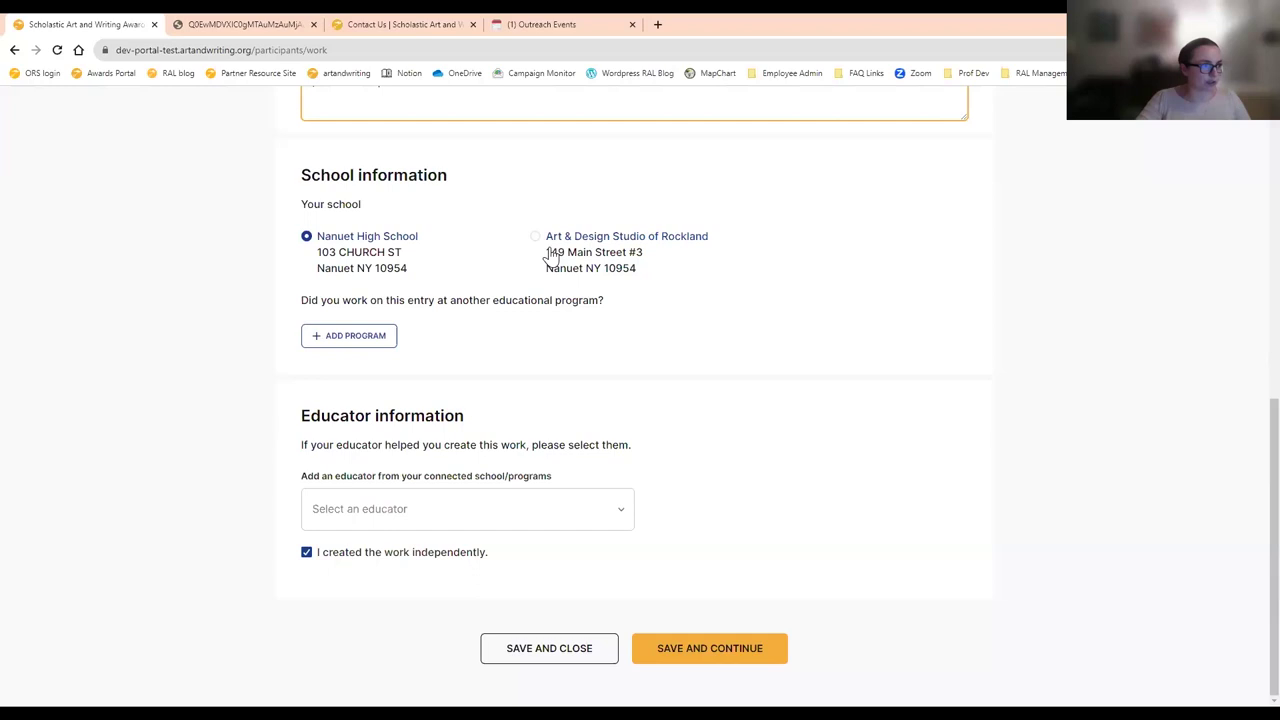
pyautogui.click(366, 334)
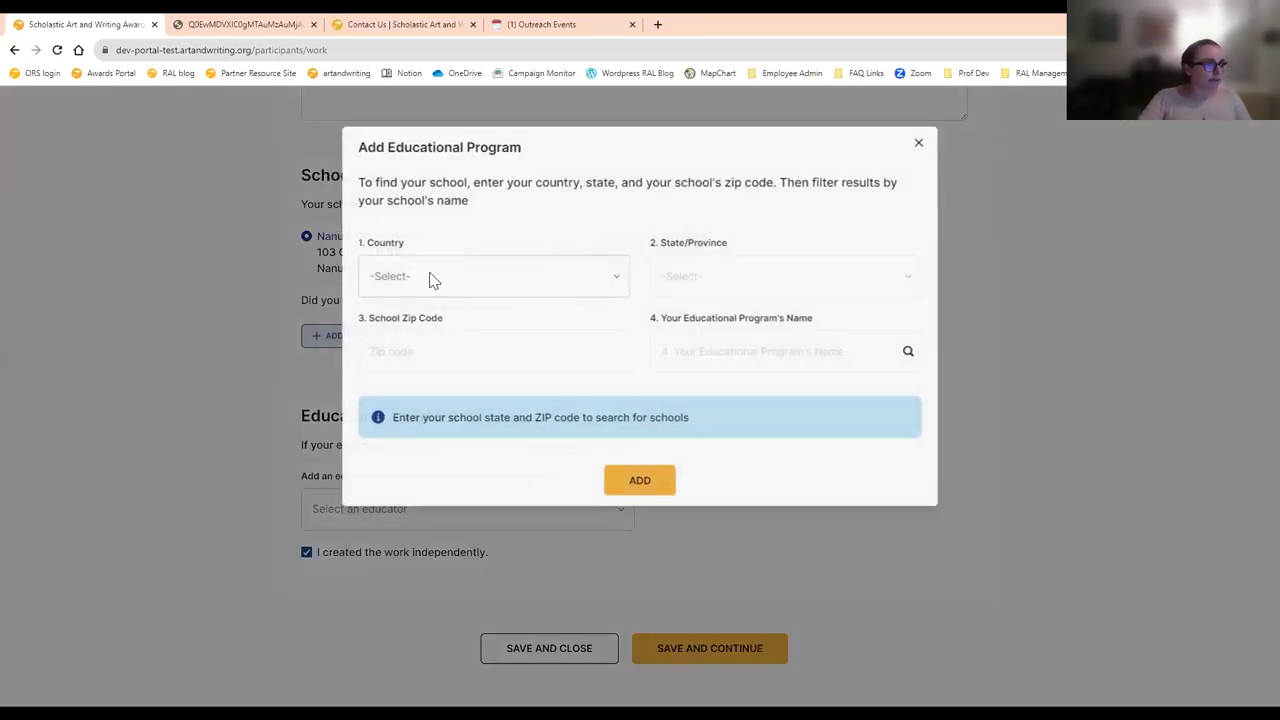
# - Set the program location to New York with zip code 10012
pyautogui.click(432, 278)
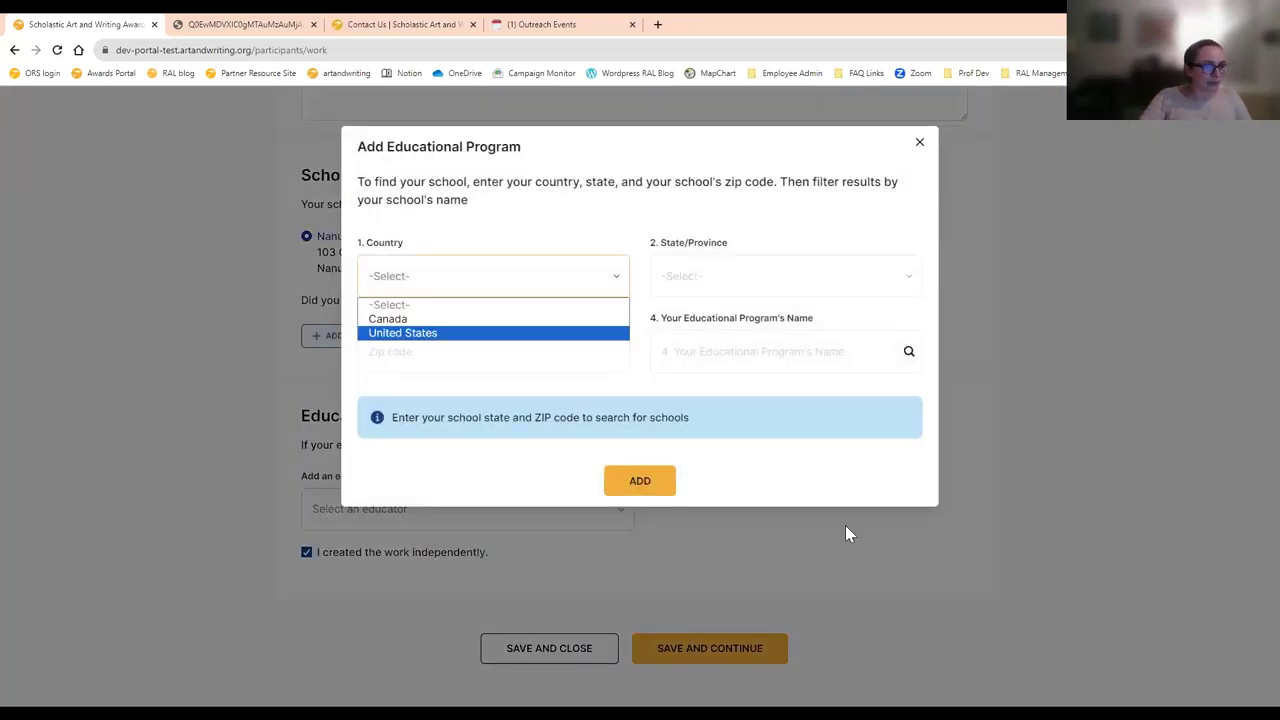
pyautogui.scroll(10, 831, 526)
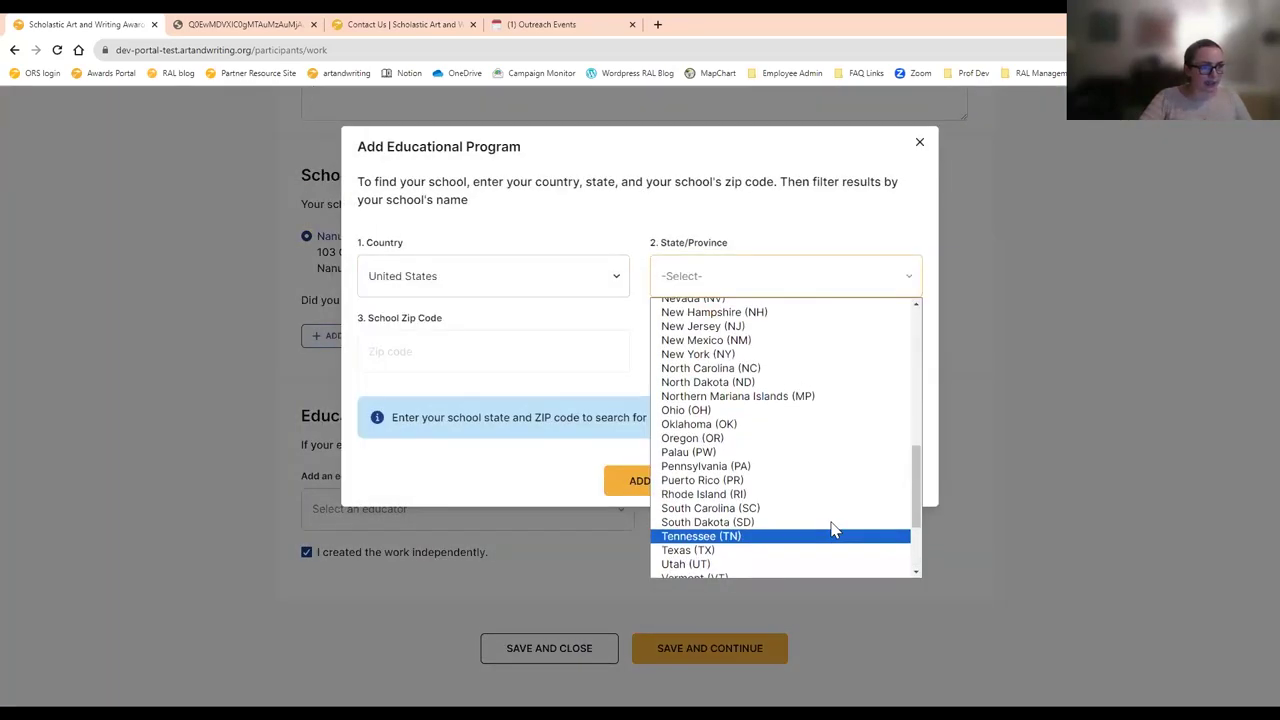
pyautogui.click(741, 356)
pyautogui.click(500, 351)
pyautogui.write('10')
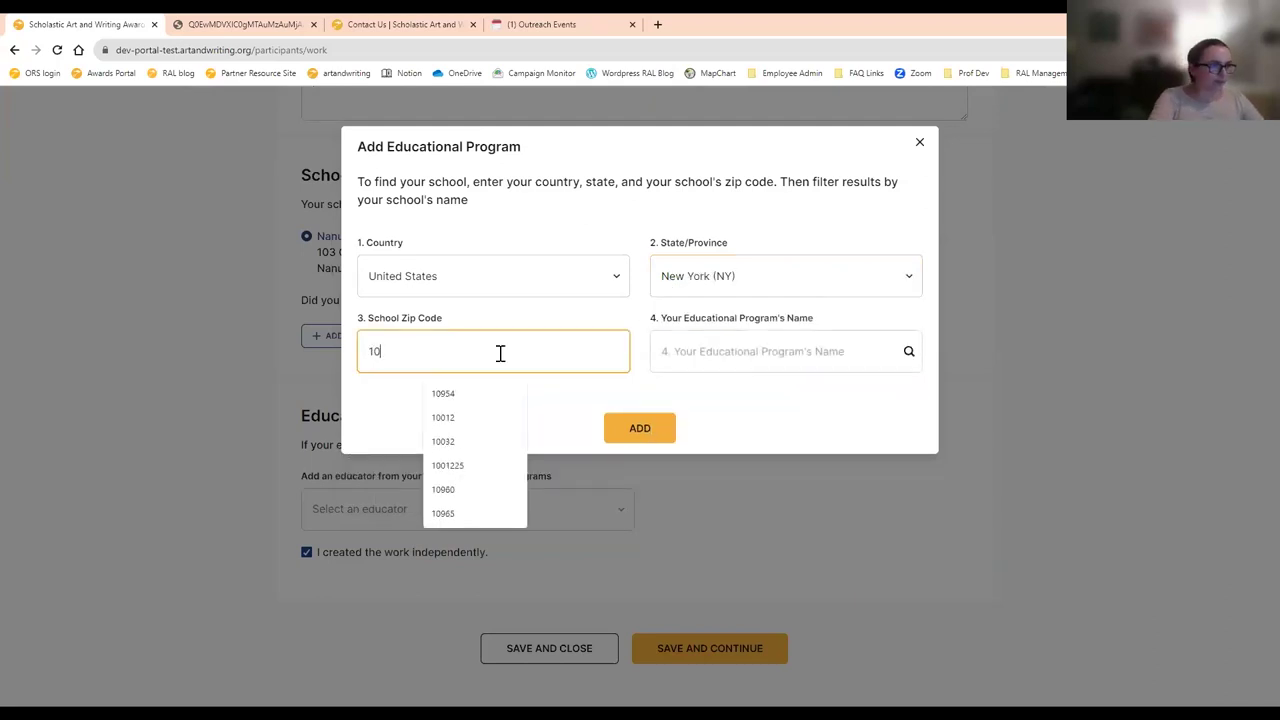
pyautogui.write('012')
pyautogui.click(484, 391)
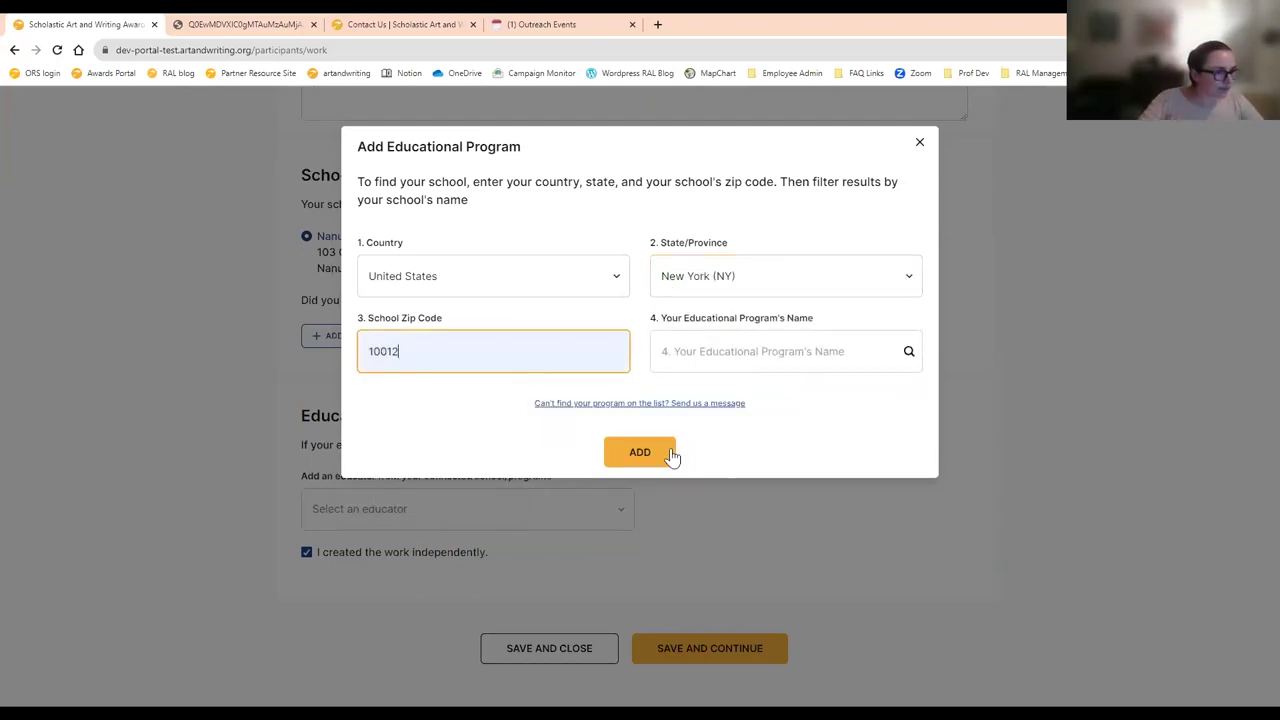
# - Add the Mind The Gap program, then pick Nanuet High School, then Art & Design Studio of Rockland
pyautogui.click(523, 449)
pyautogui.click(629, 610)
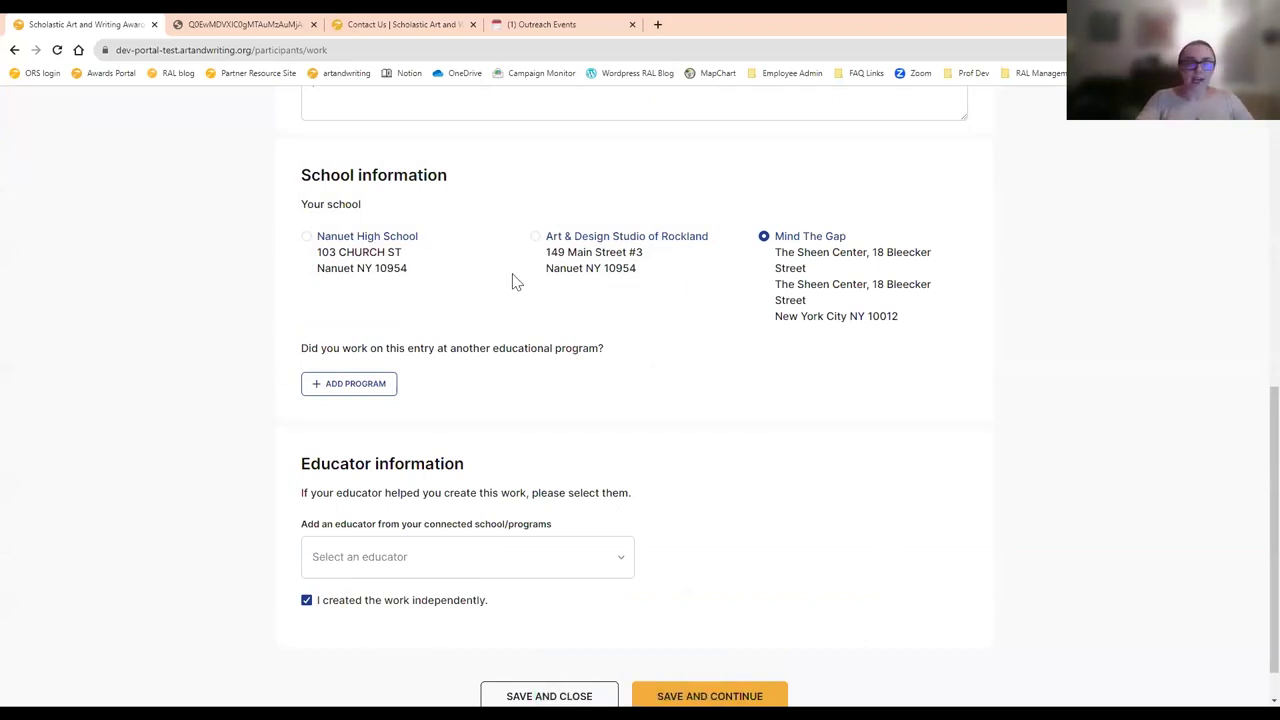
pyautogui.click(361, 251)
pyautogui.click(561, 243)
# - Try the different school options and check the Mind The Gap educator list without choosing
pyautogui.click(811, 255)
pyautogui.click(600, 251)
pyautogui.click(403, 250)
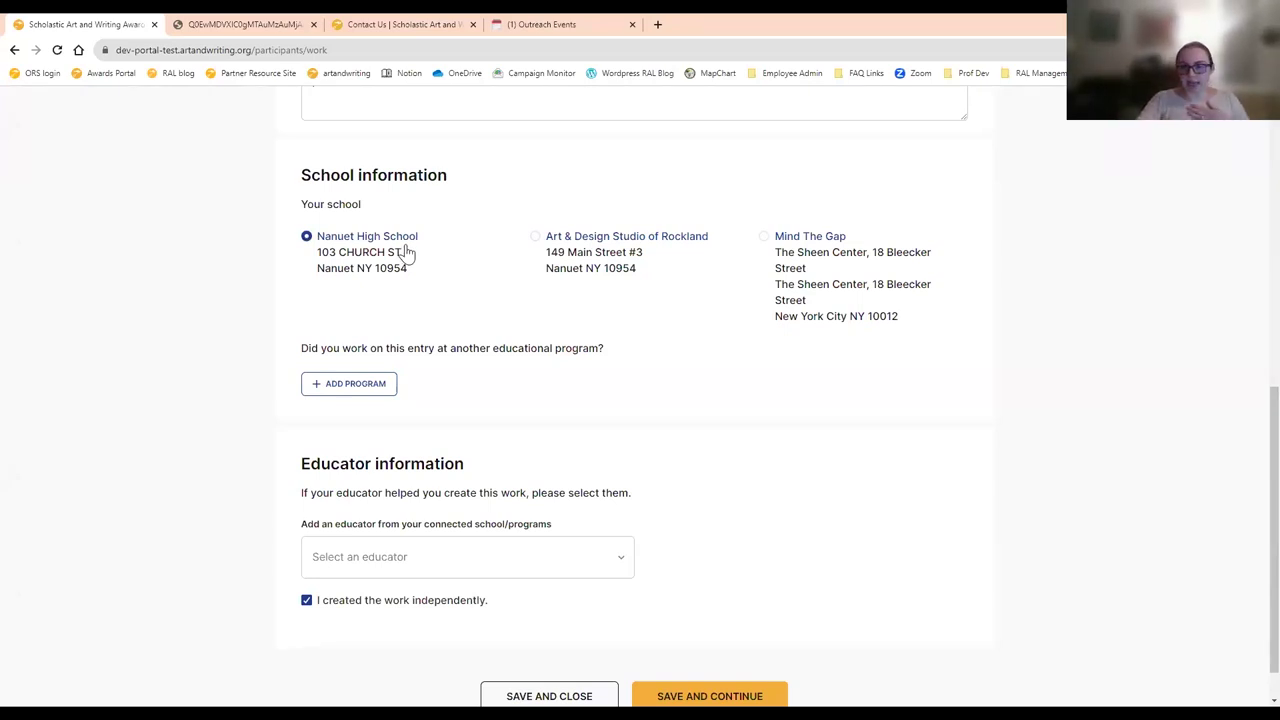
pyautogui.click(855, 254)
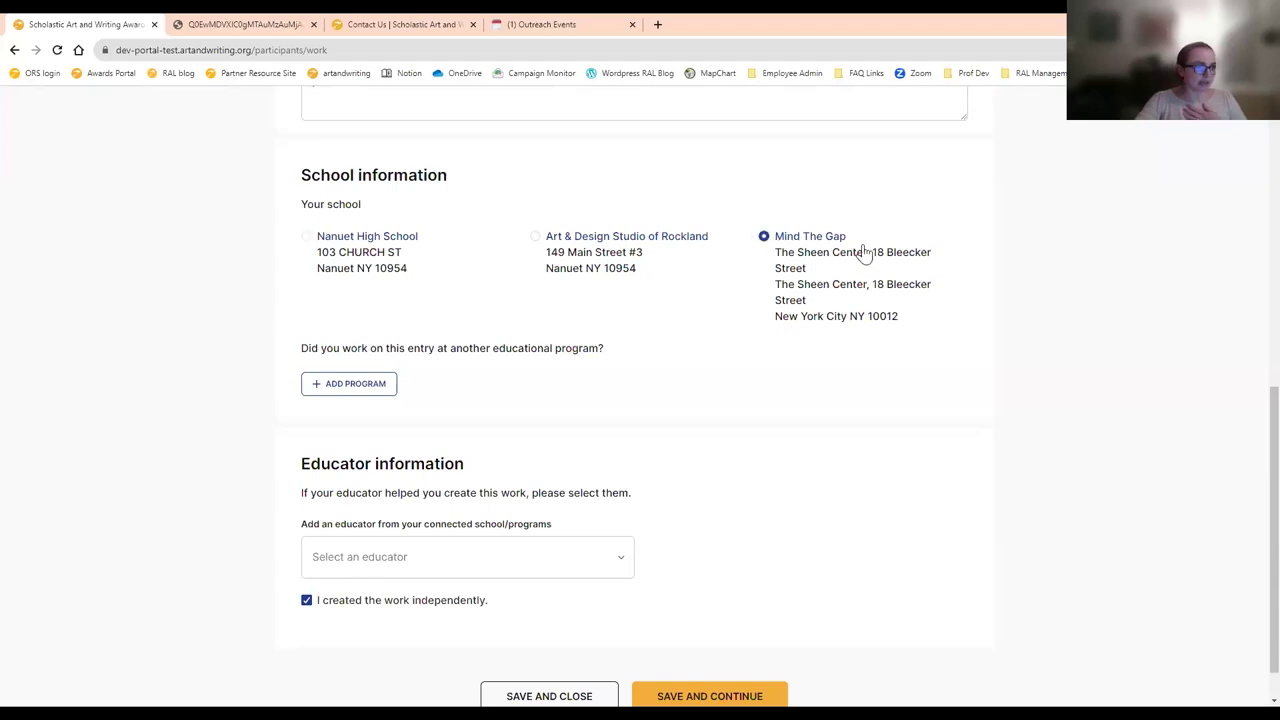
pyautogui.scroll(-1, 849, 372)
pyautogui.click(537, 520)
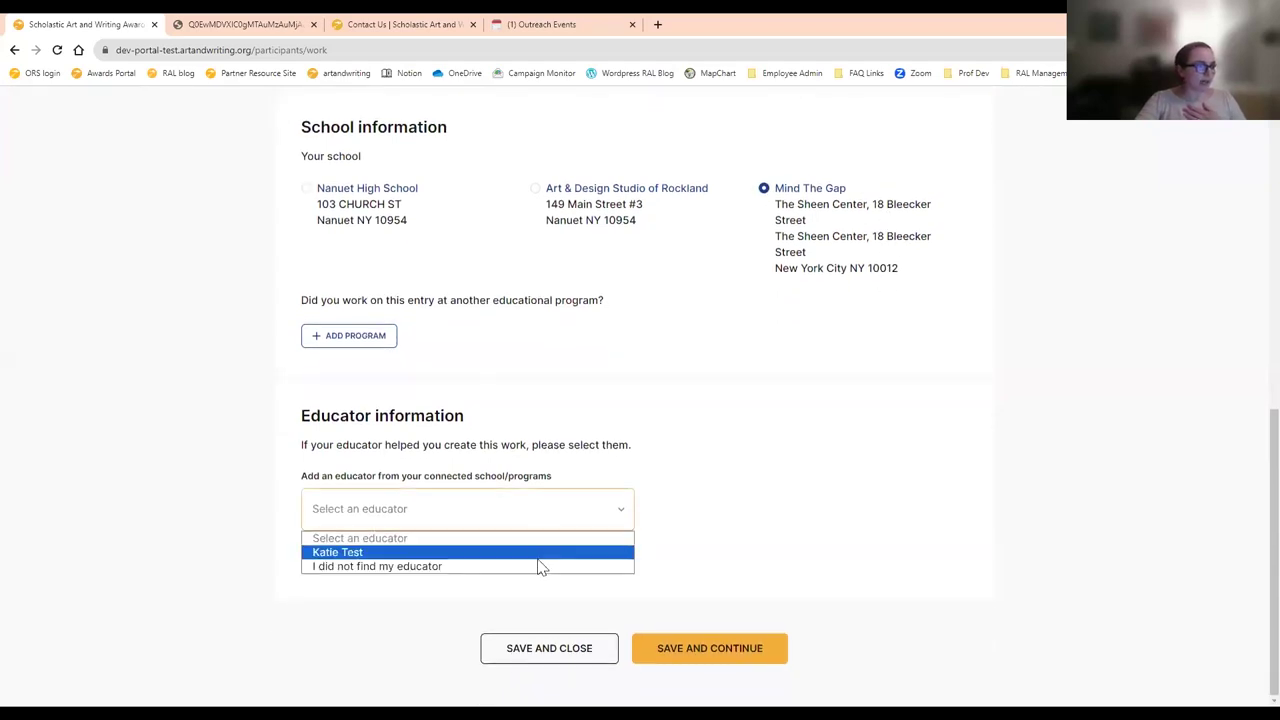
pyautogui.click(895, 505)
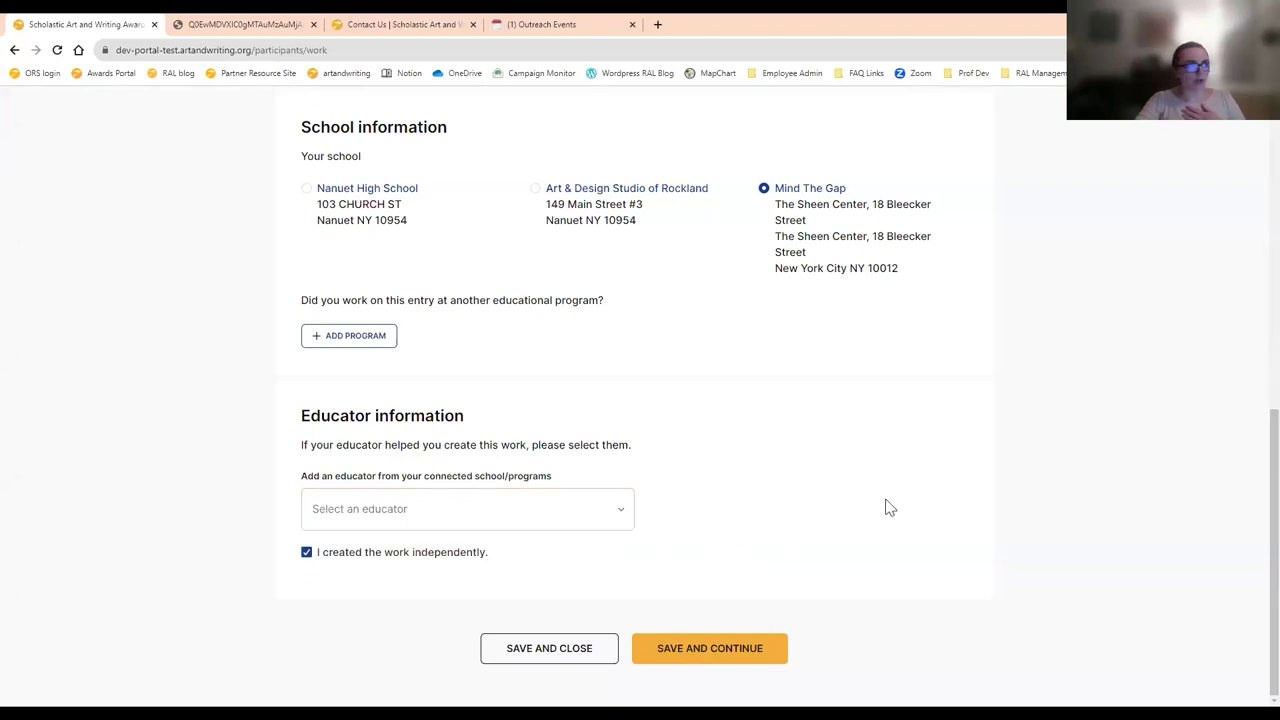
# - Choose Nanuet High School, select the helping educator, and save the basic info
pyautogui.click(316, 200)
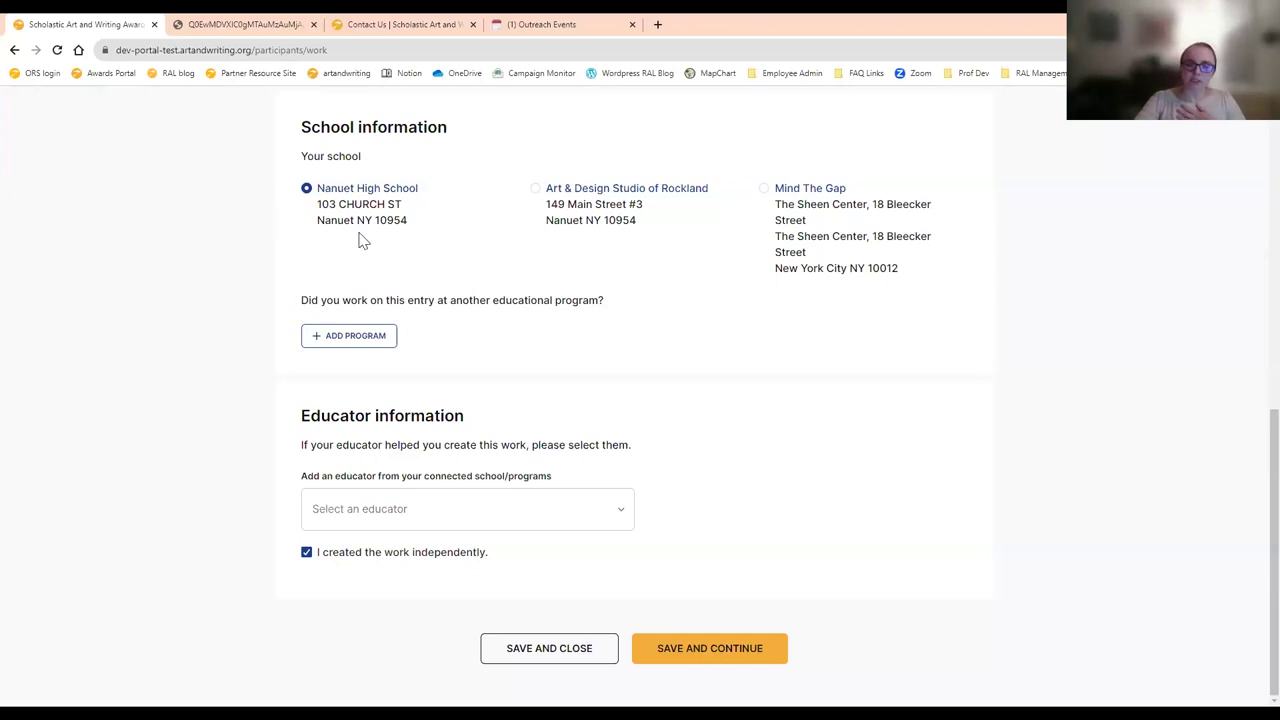
pyautogui.click(476, 511)
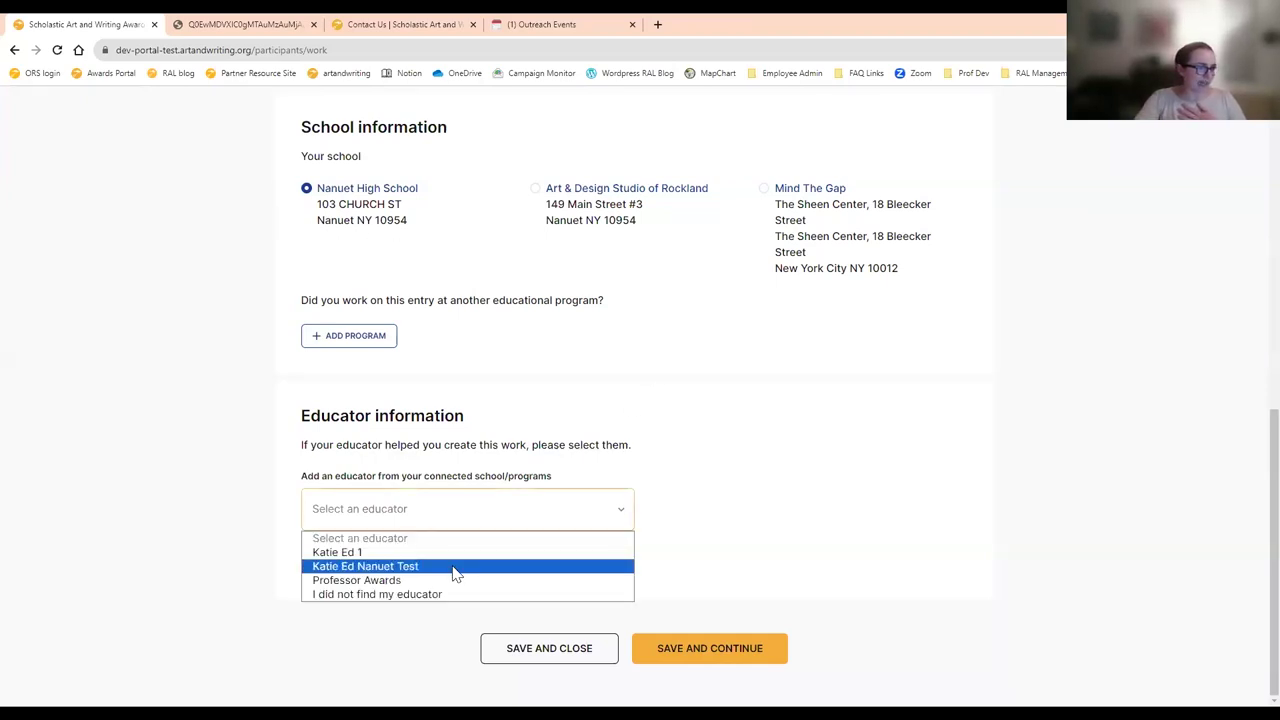
pyautogui.click(453, 581)
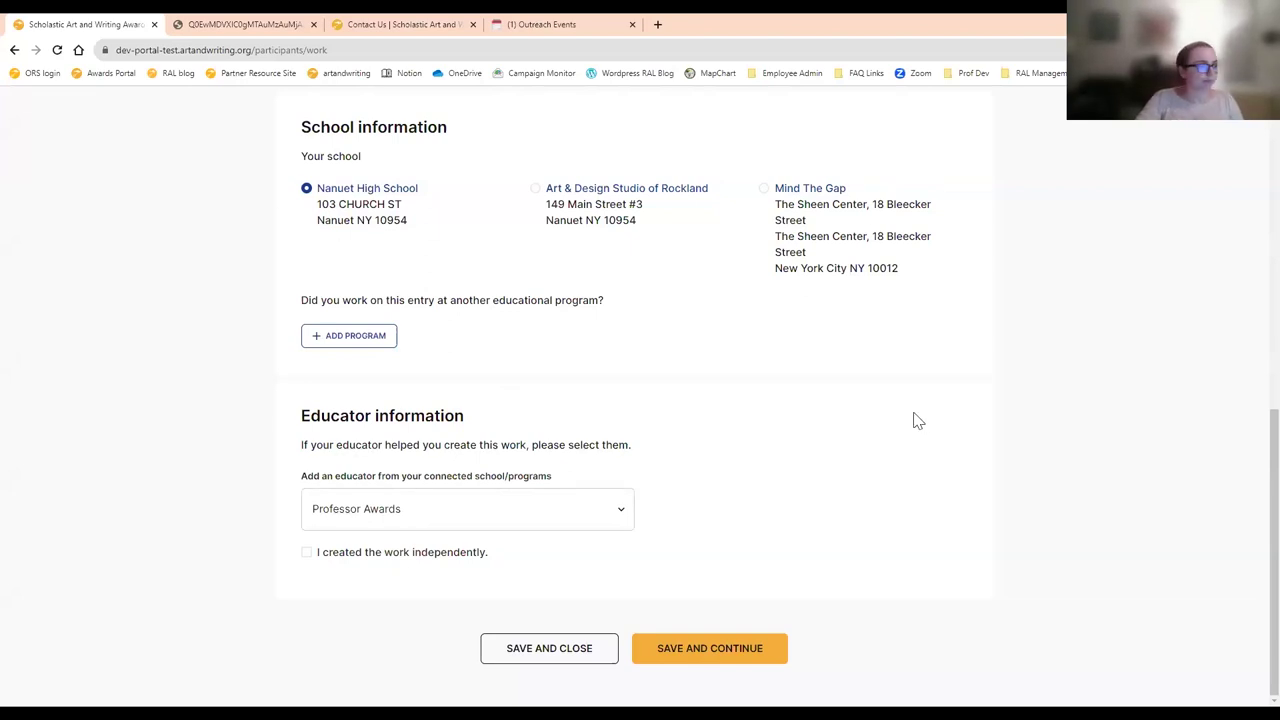
pyautogui.click(745, 652)
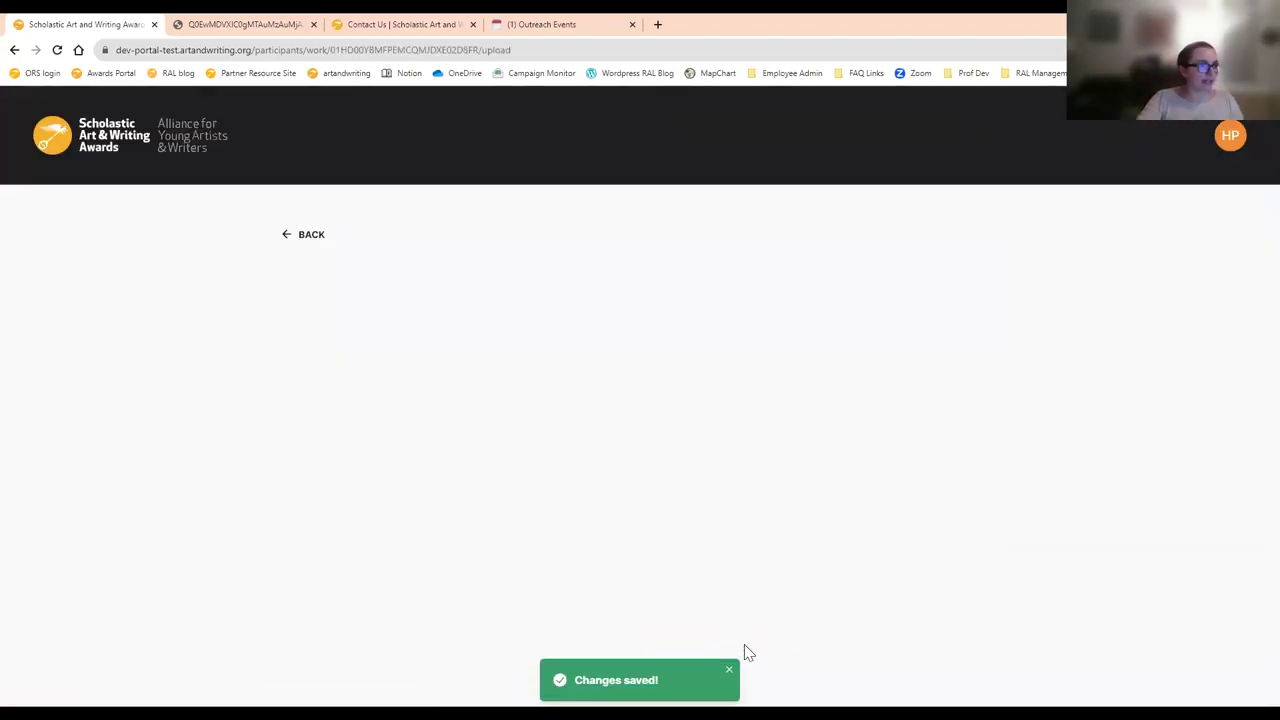
# - Set the work's dimensions to 5 inches high by 5 inches wide
pyautogui.scroll(-3, 700, 460)
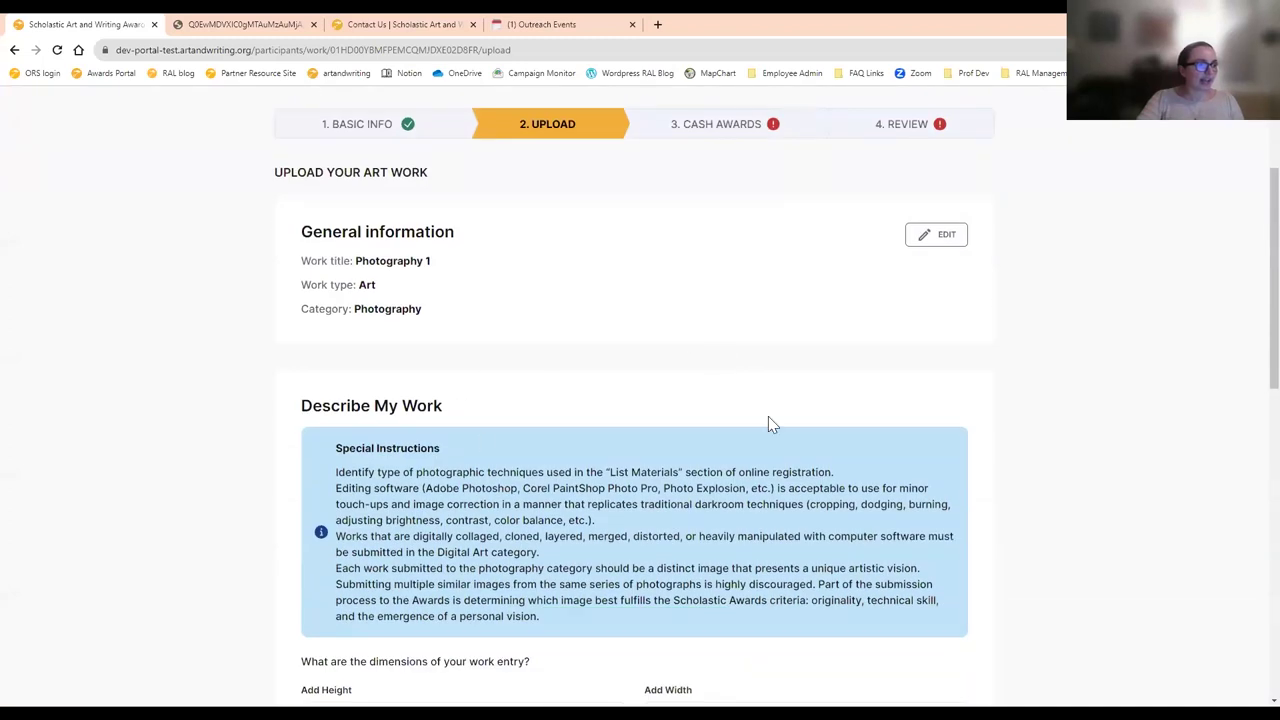
pyautogui.scroll(1, 768, 416)
pyautogui.scroll(-3, 765, 405)
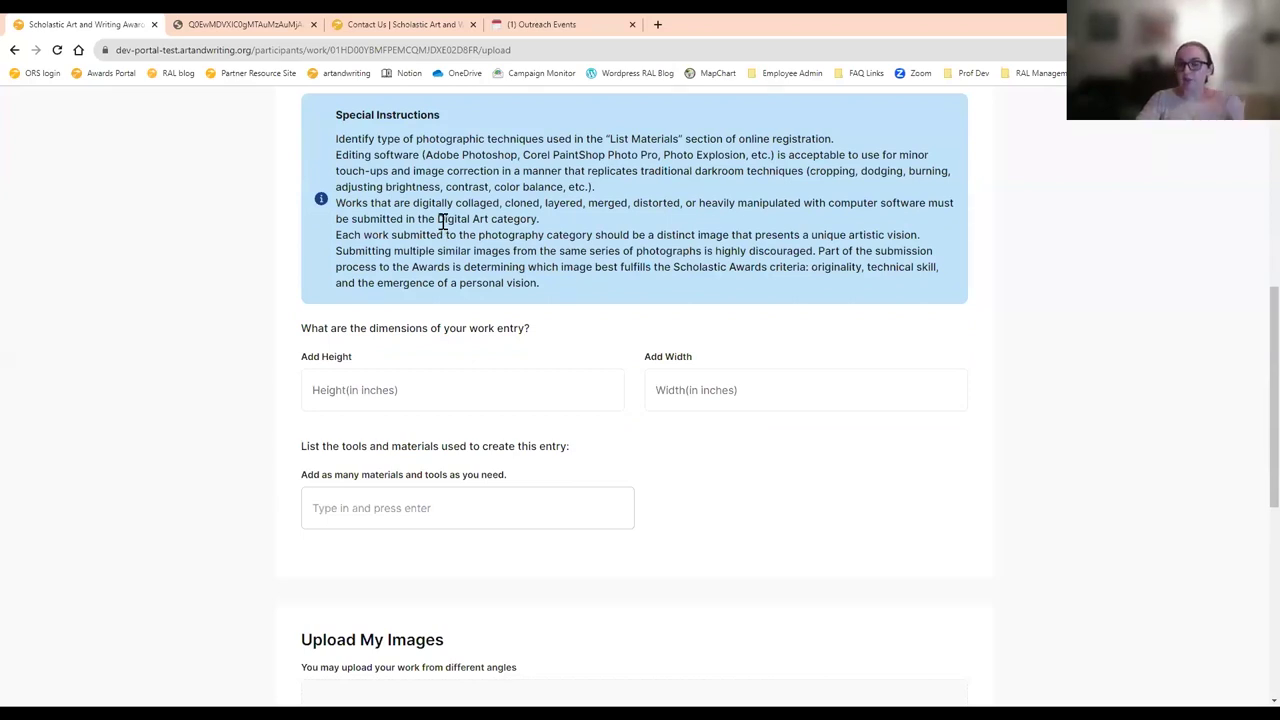
pyautogui.scroll(-1, 478, 245)
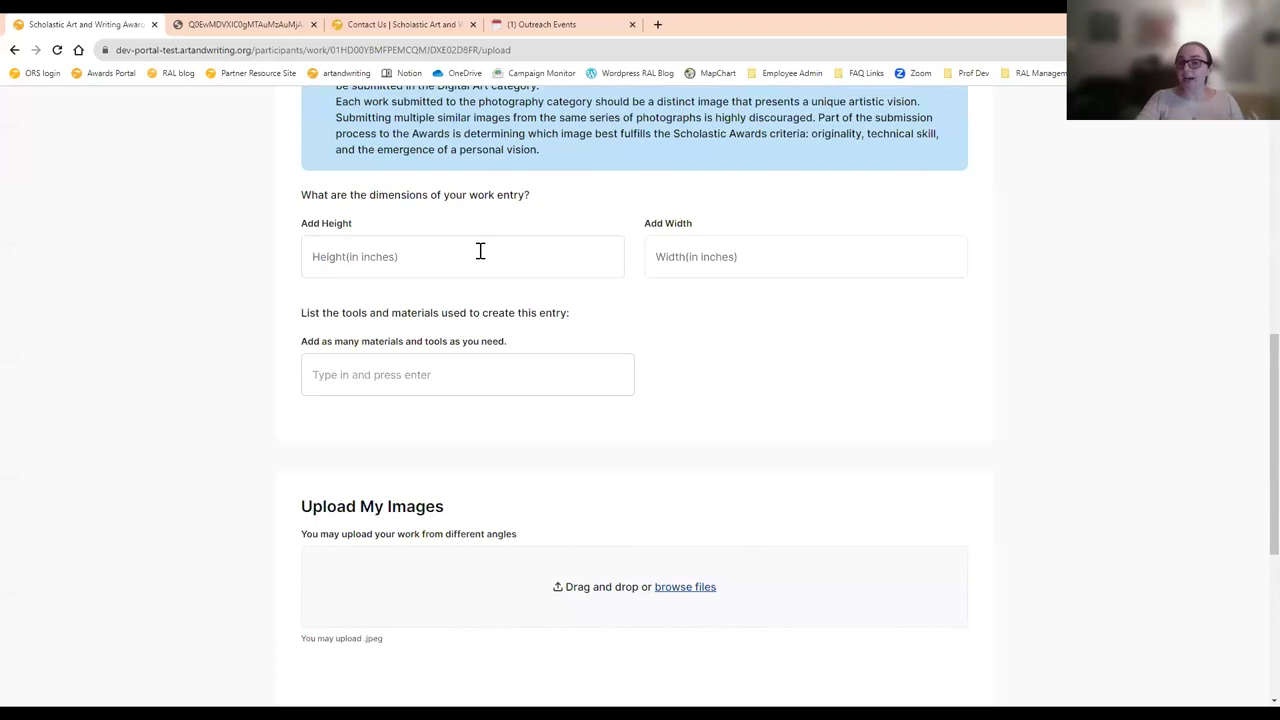
pyautogui.click(479, 251)
pyautogui.write('5')
pyautogui.click(775, 251)
pyautogui.write('5')
# - List camera and pencil as the tools and materials
pyautogui.click(512, 380)
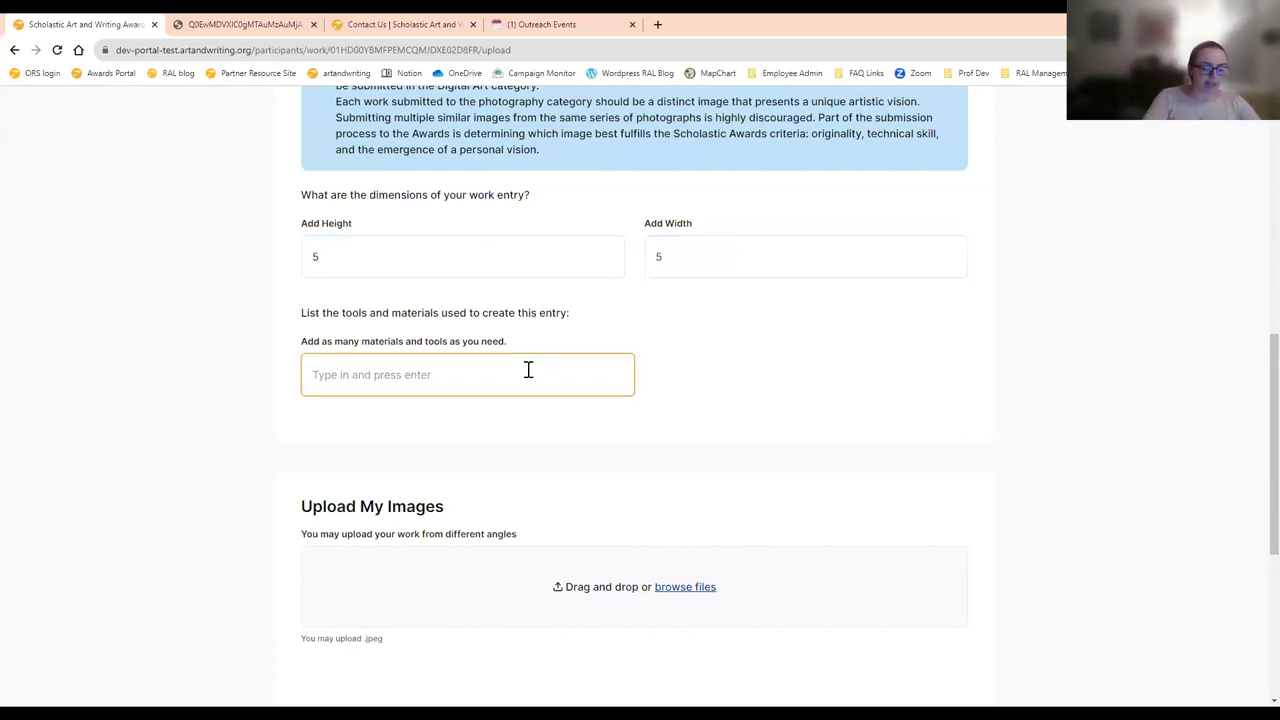
pyautogui.write('camera')
pyautogui.press('Return')
pyautogui.write('pencil')
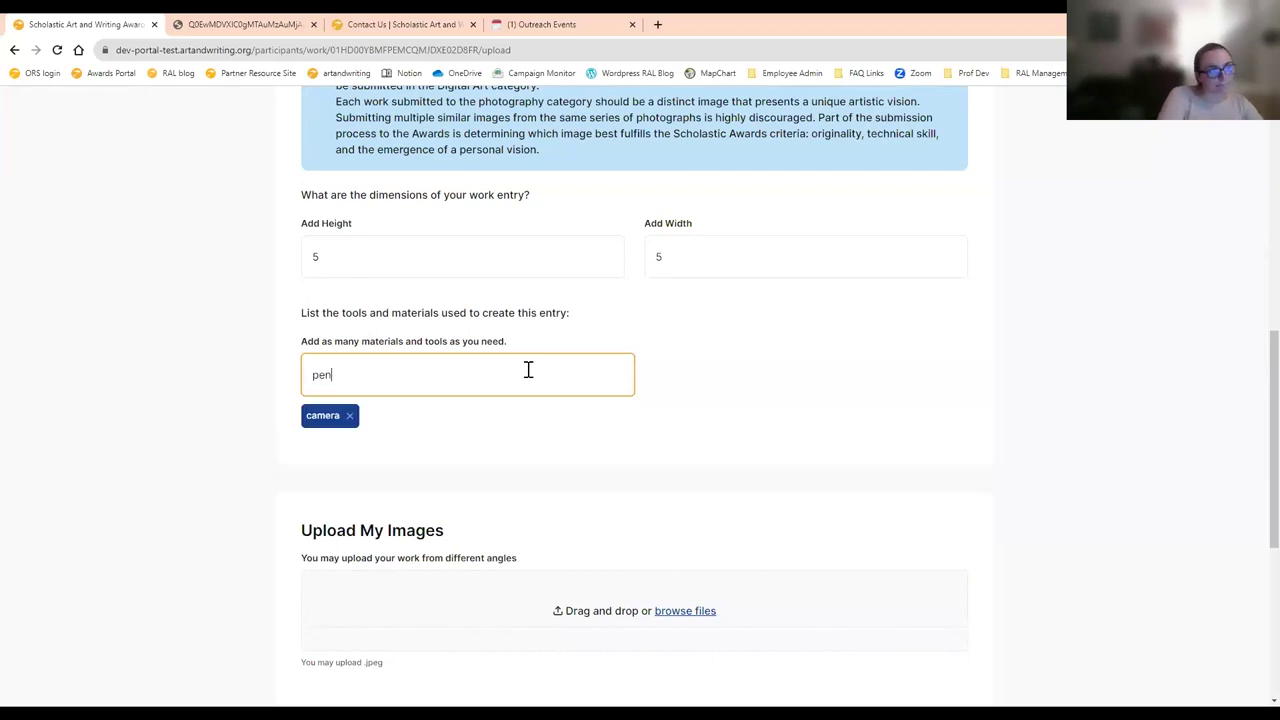
pyautogui.press('Return')
pyautogui.scroll(-3, 622, 284)
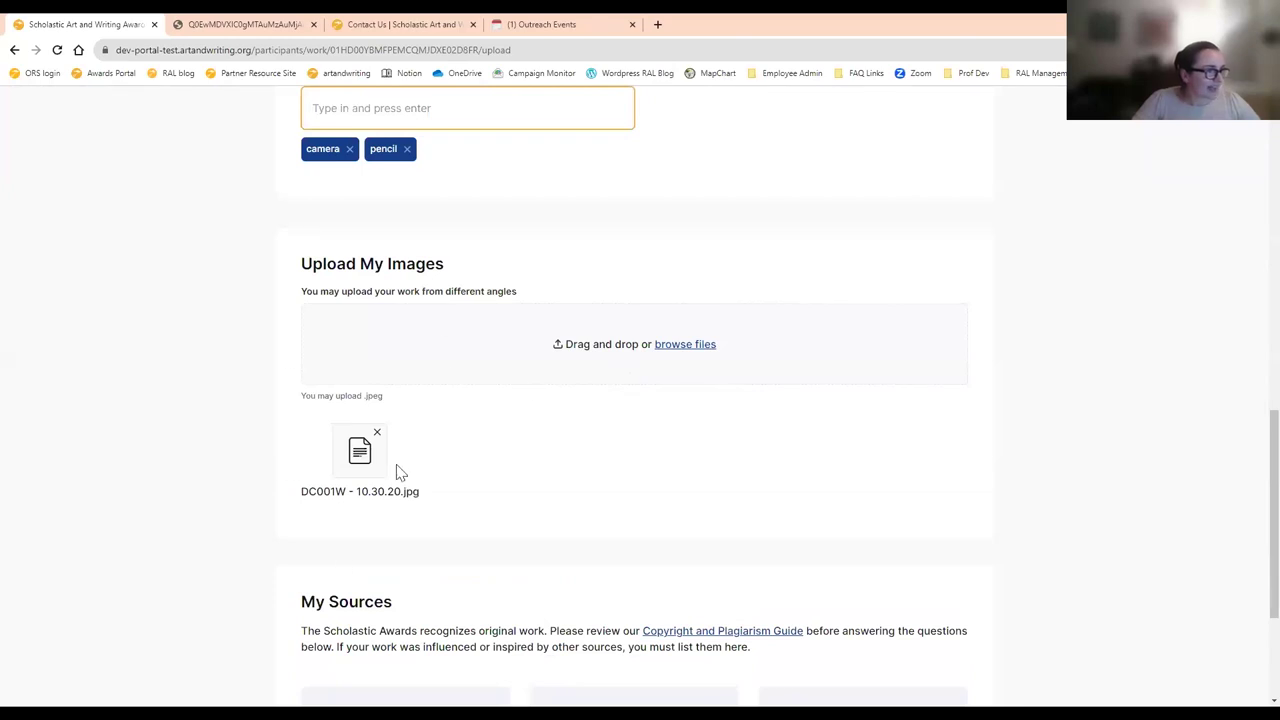
pyautogui.scroll(-1, 400, 465)
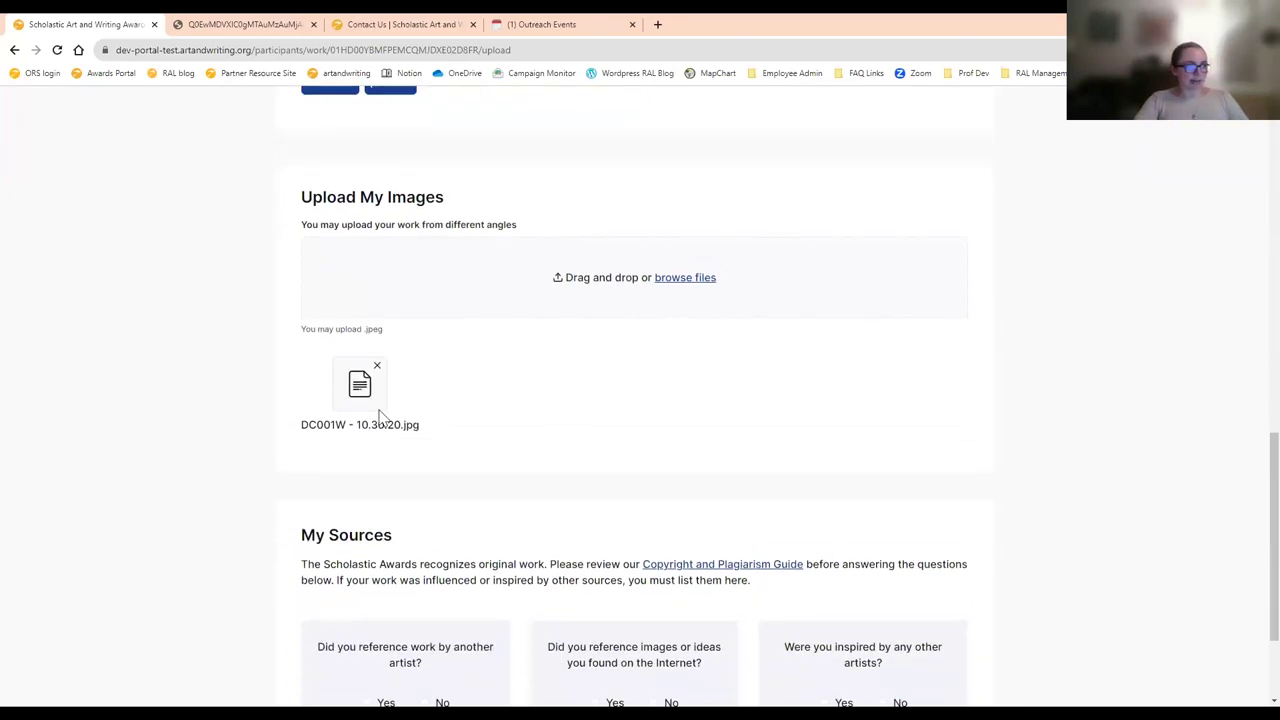
pyautogui.scroll(-2, 379, 414)
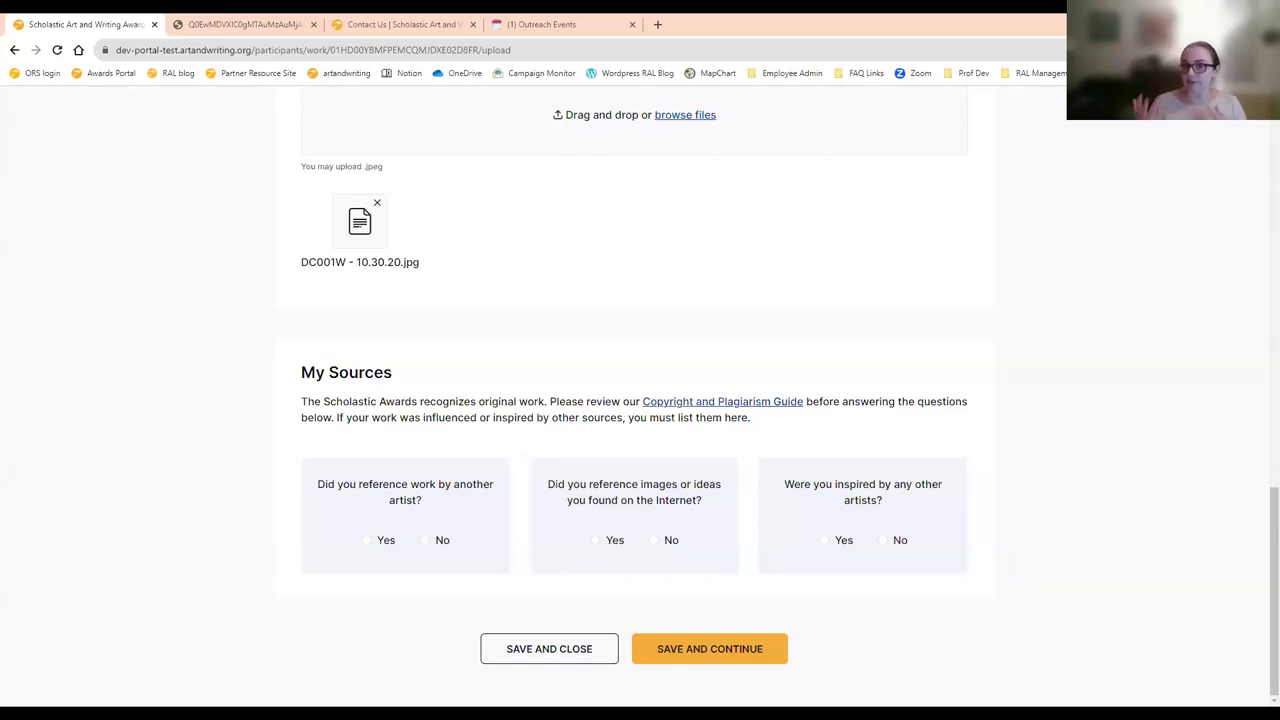
# - Answer Yes to referencing another artist and cite This photohgrapher and artandwriting.org as sources
pyautogui.click(381, 548)
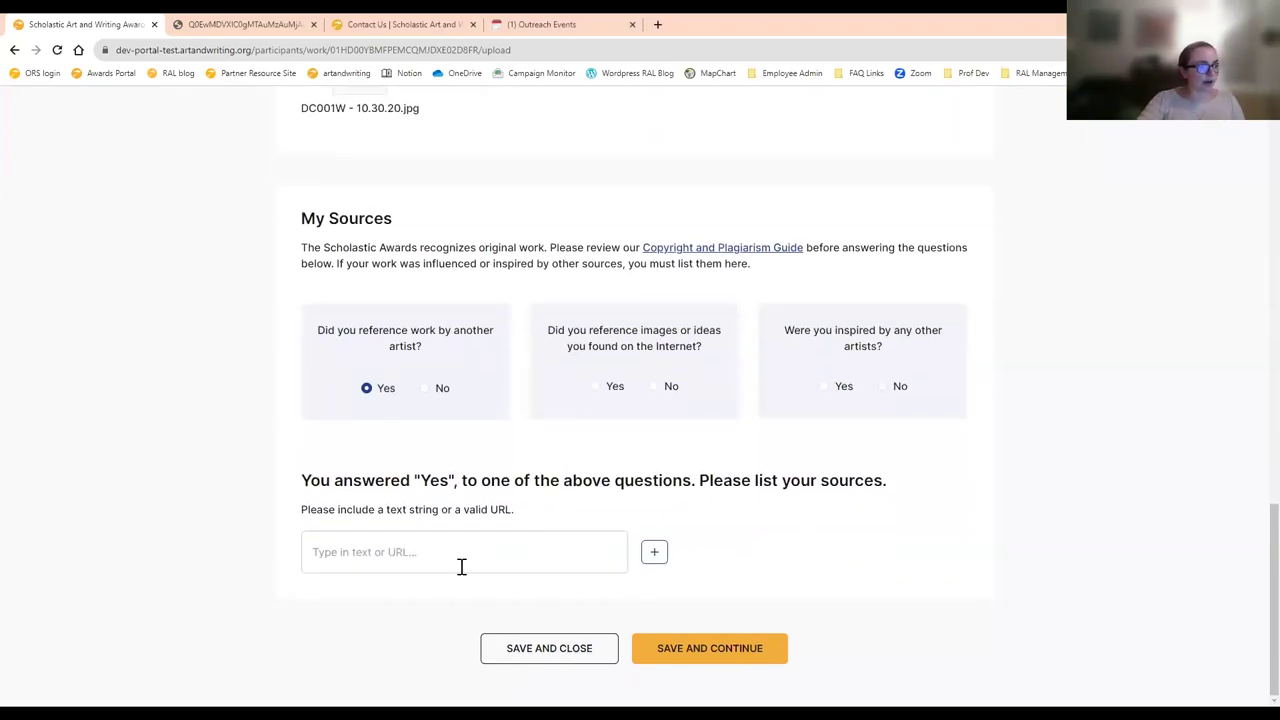
pyautogui.click(440, 560)
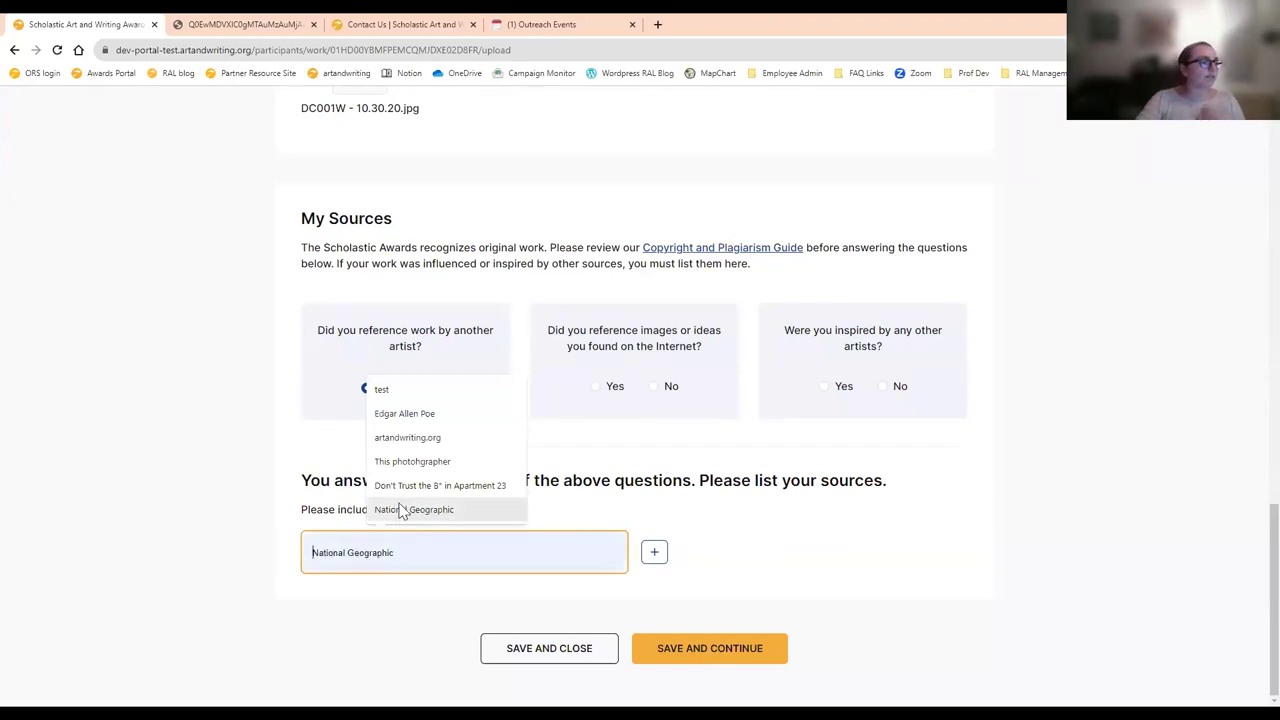
pyautogui.click(400, 462)
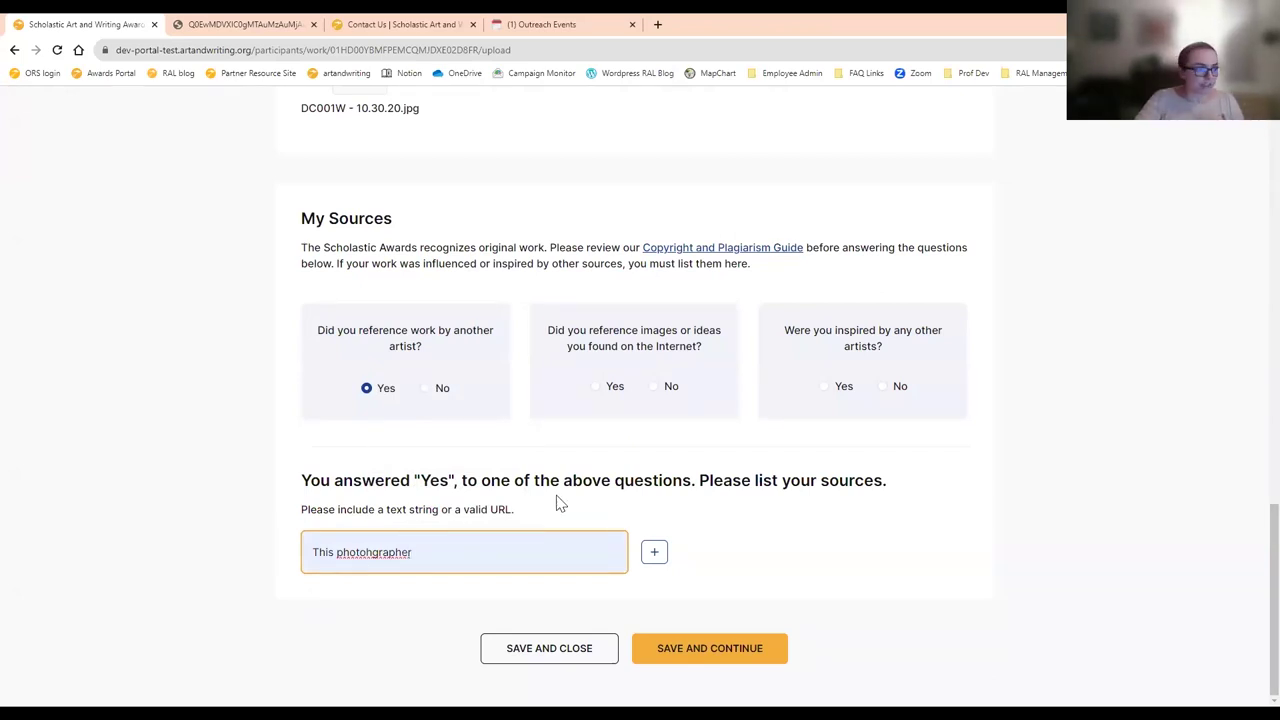
pyautogui.click(654, 552)
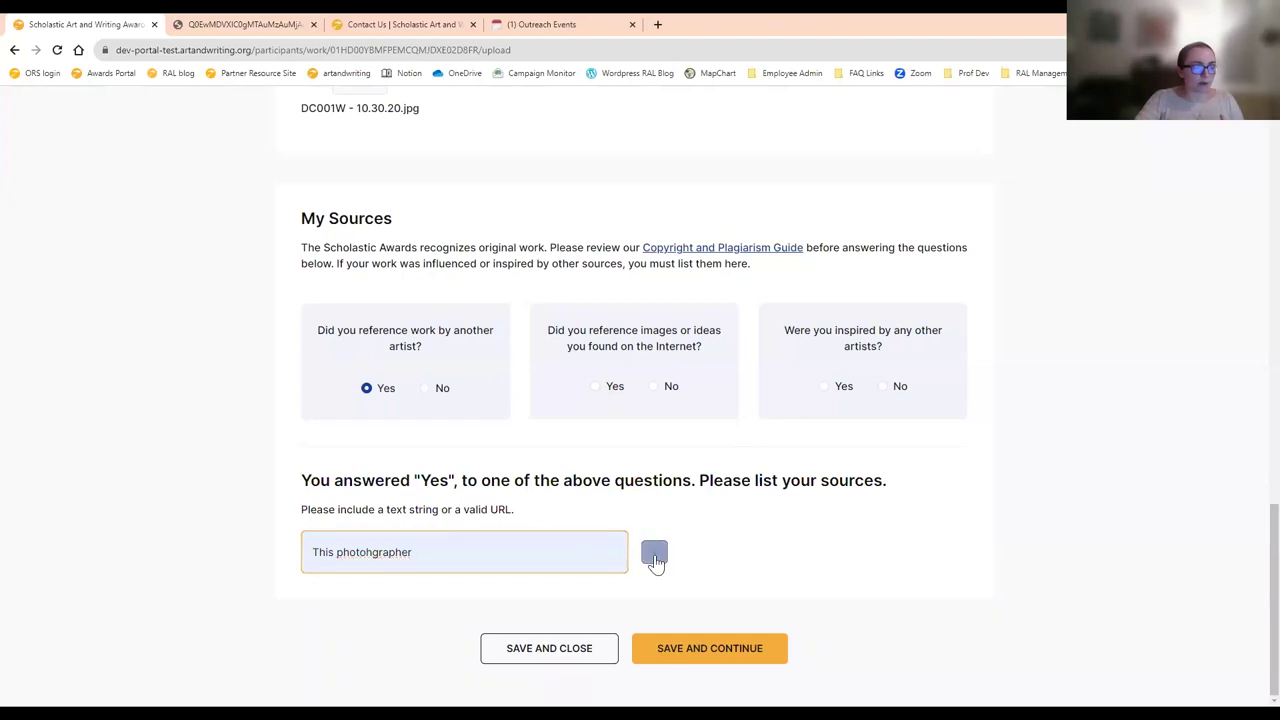
pyautogui.write('a')
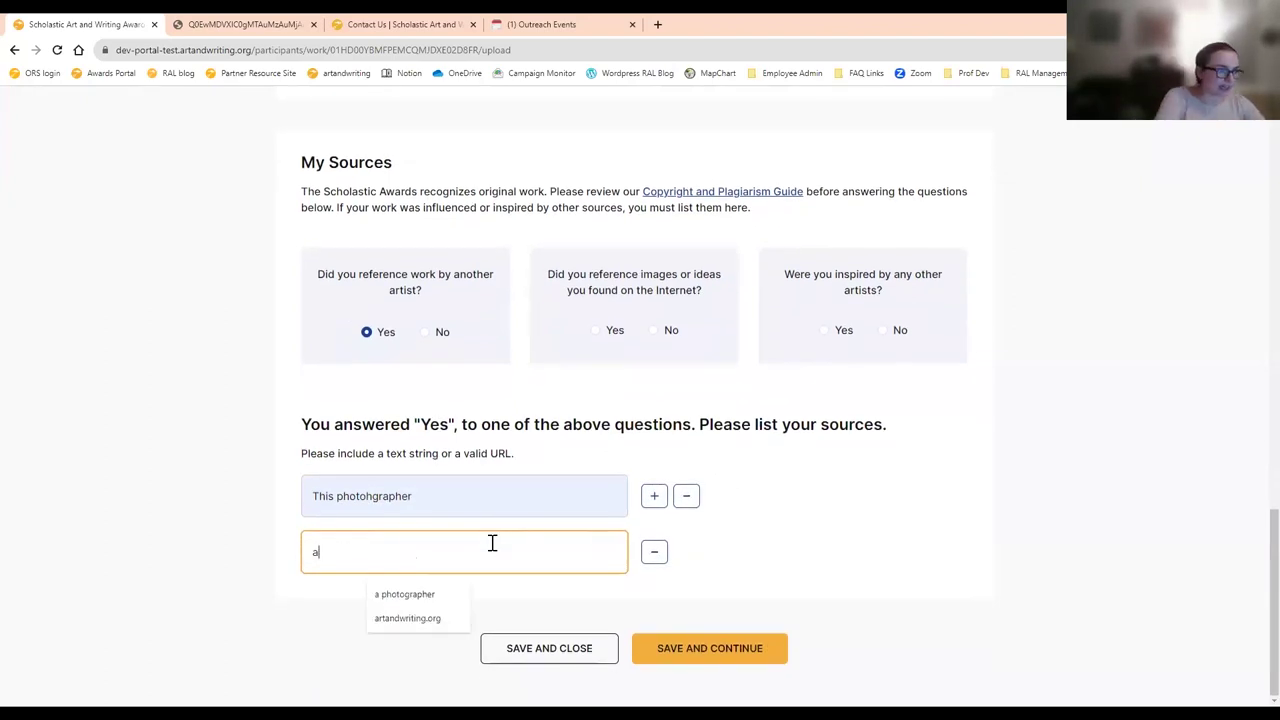
pyautogui.write('rtandwrit')
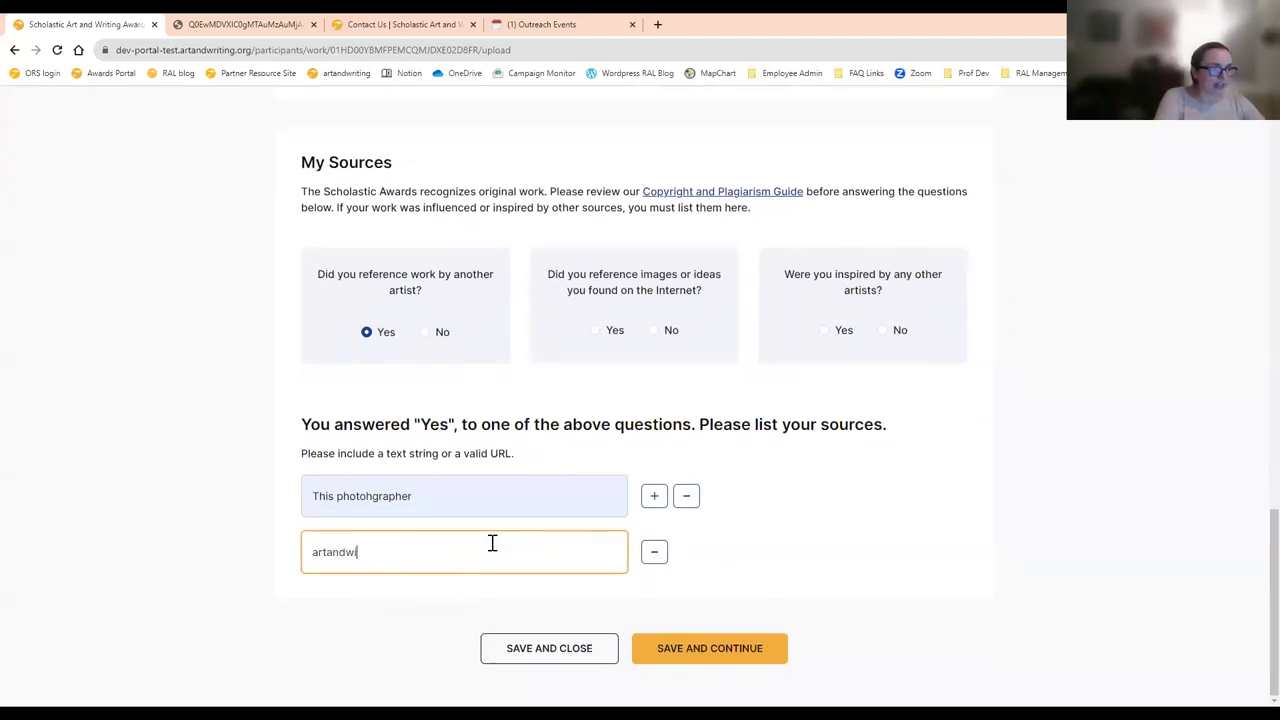
pyautogui.write('ing.org')
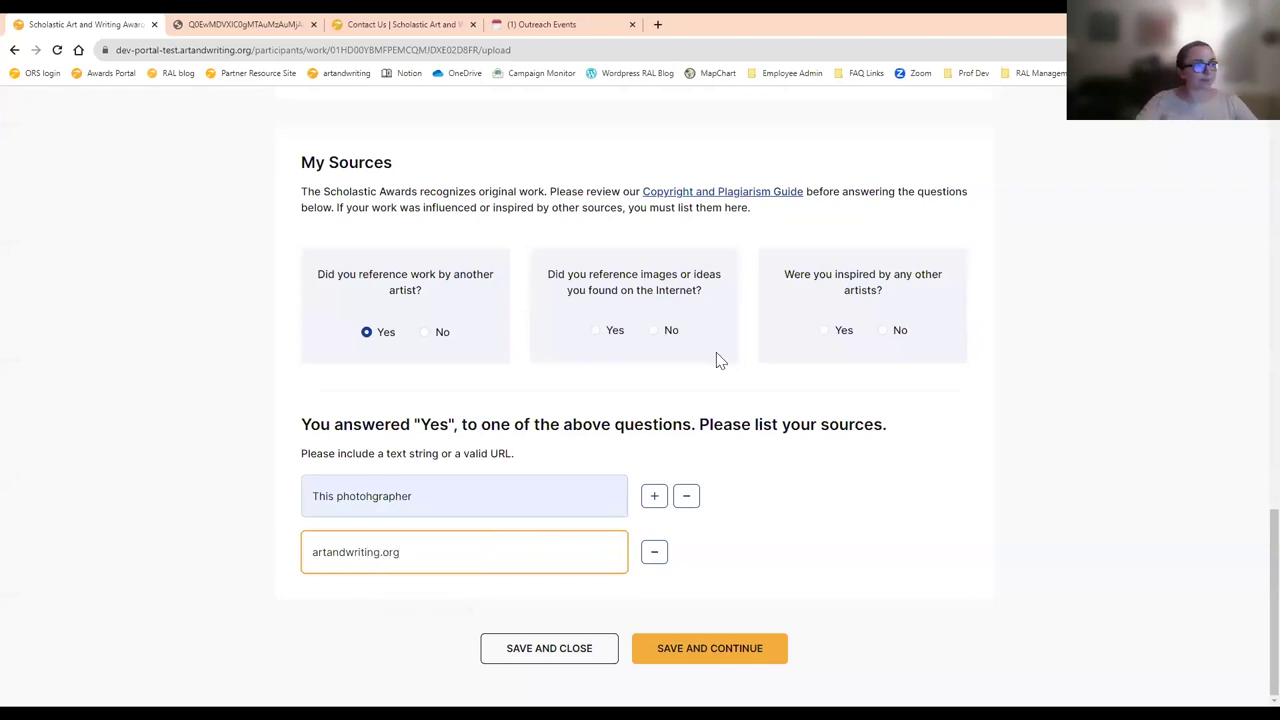
pyautogui.click(650, 297)
# - Answer Yes to using internet images, No to being inspired by others, and save
pyautogui.click(606, 332)
pyautogui.click(886, 331)
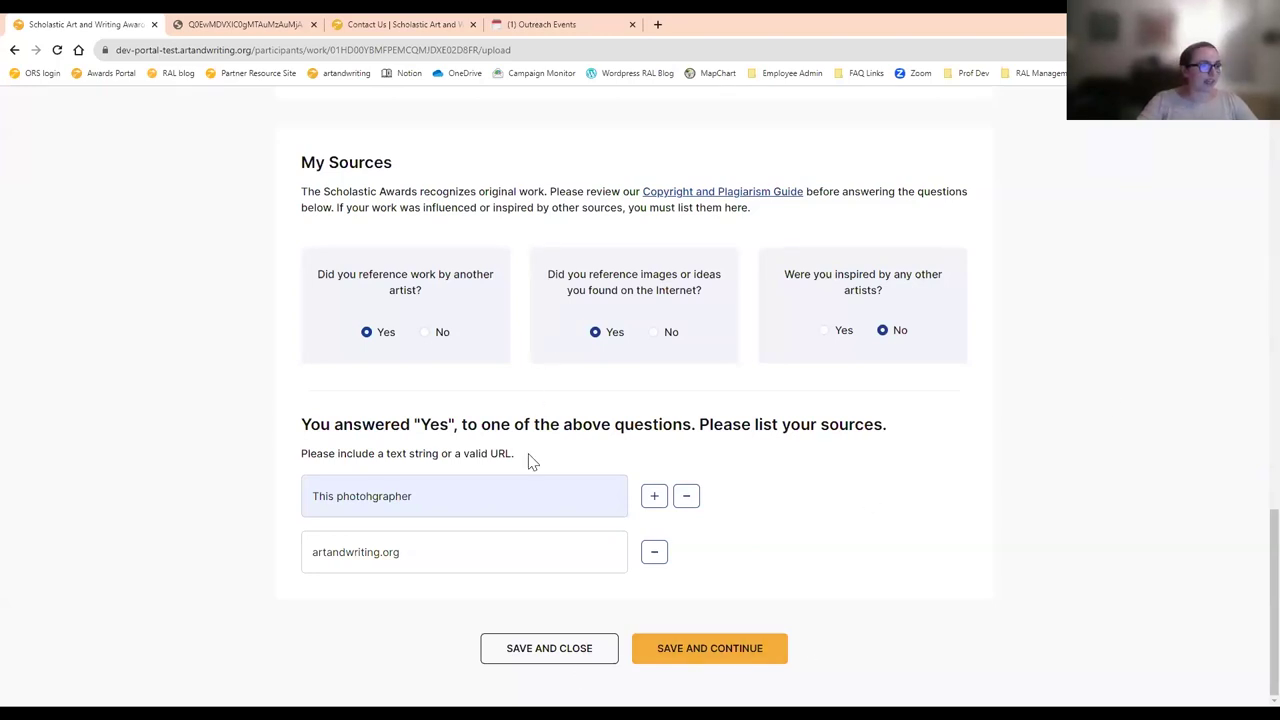
pyautogui.click(709, 650)
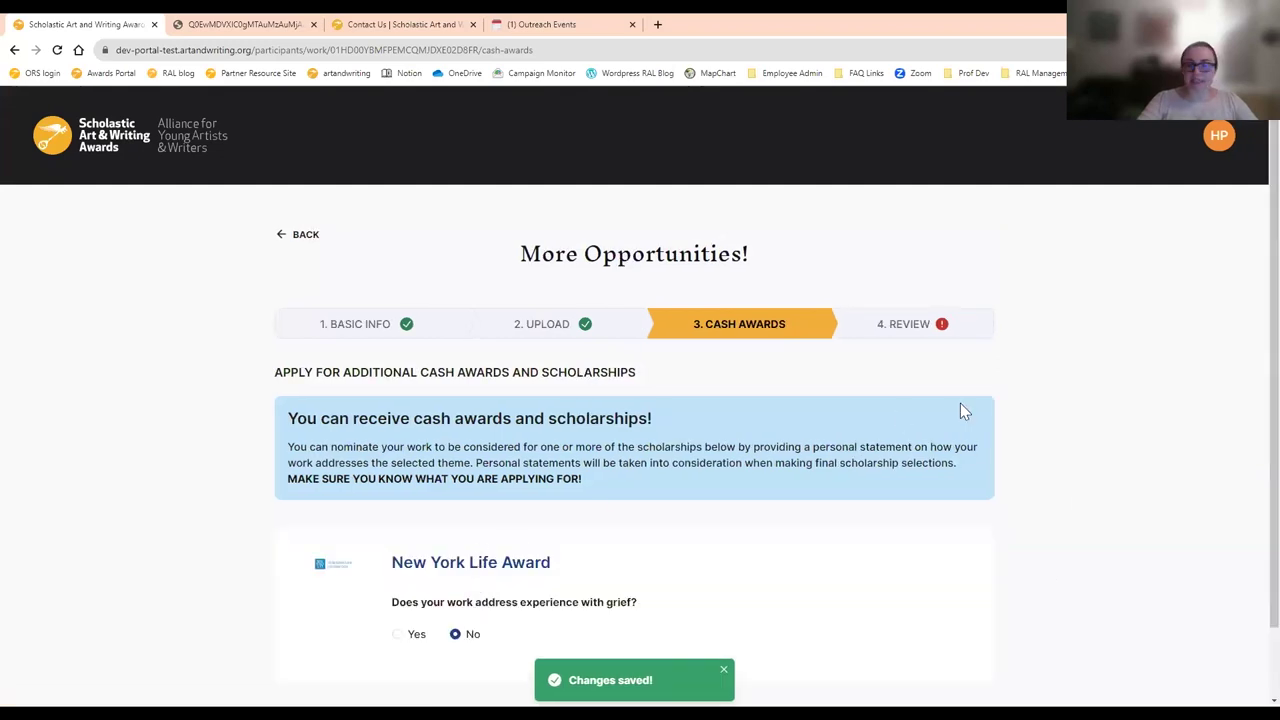
# - Answer No to the New York Life Award grief question and save the Cash Awards step
pyautogui.scroll(-1, 949, 420)
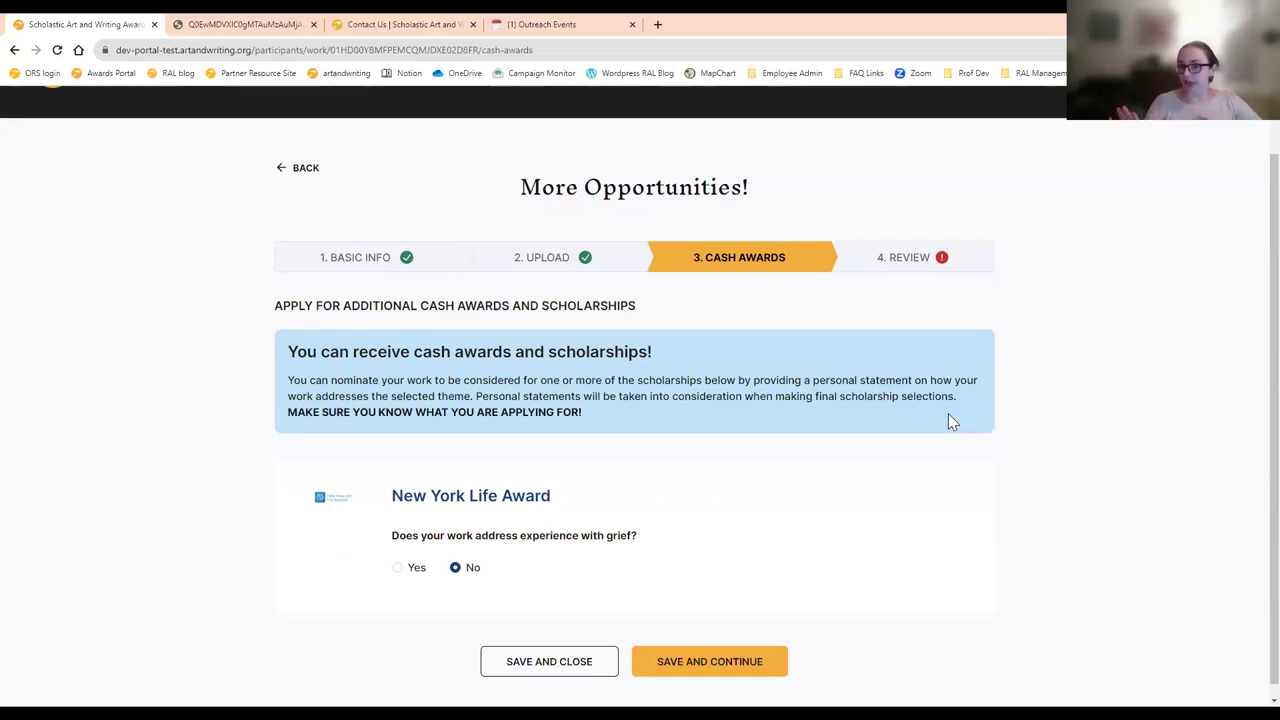
pyautogui.scroll(-1, 545, 562)
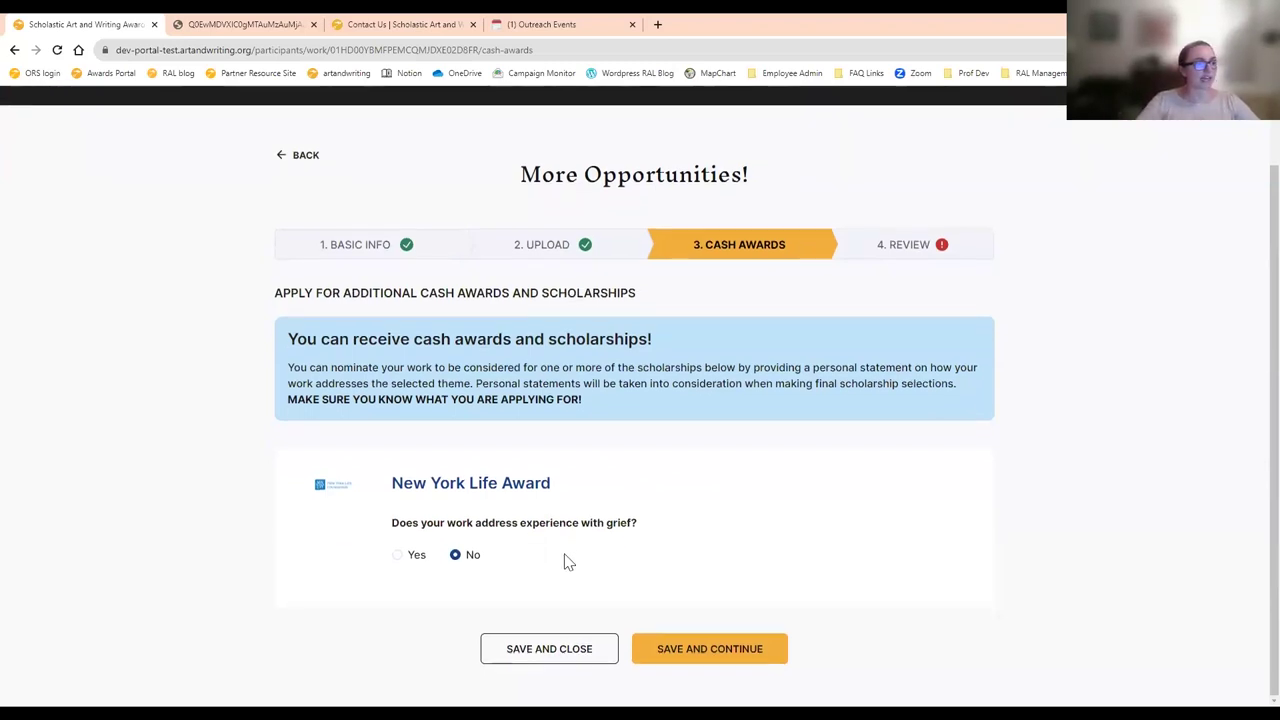
pyautogui.click(397, 554)
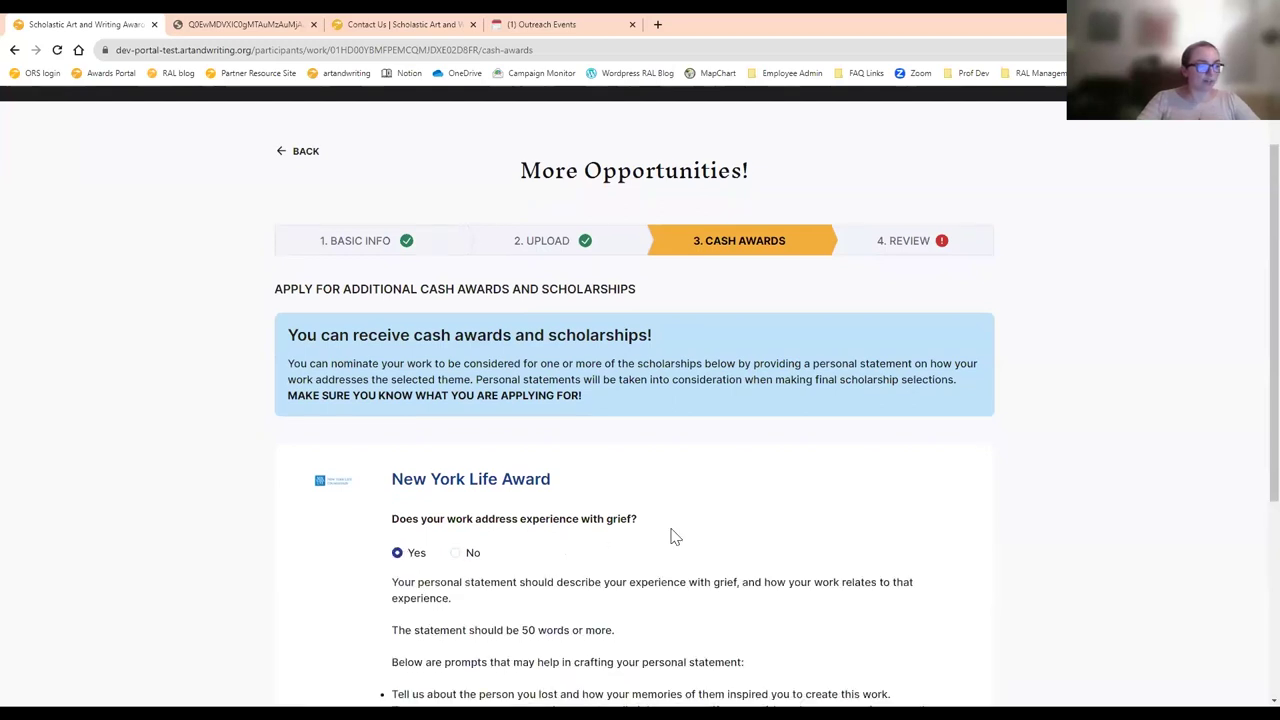
pyautogui.scroll(-2, 583, 377)
pyautogui.scroll(-1, 571, 397)
pyautogui.scroll(-2, 509, 511)
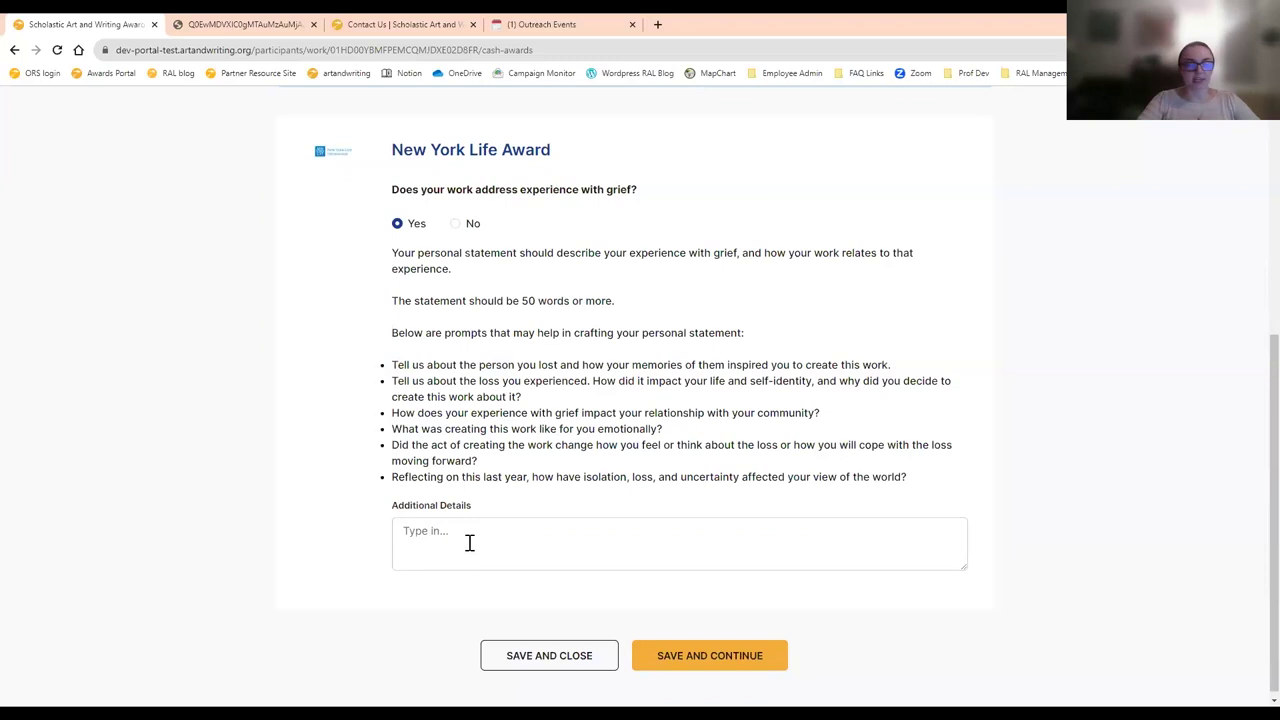
pyautogui.click(468, 223)
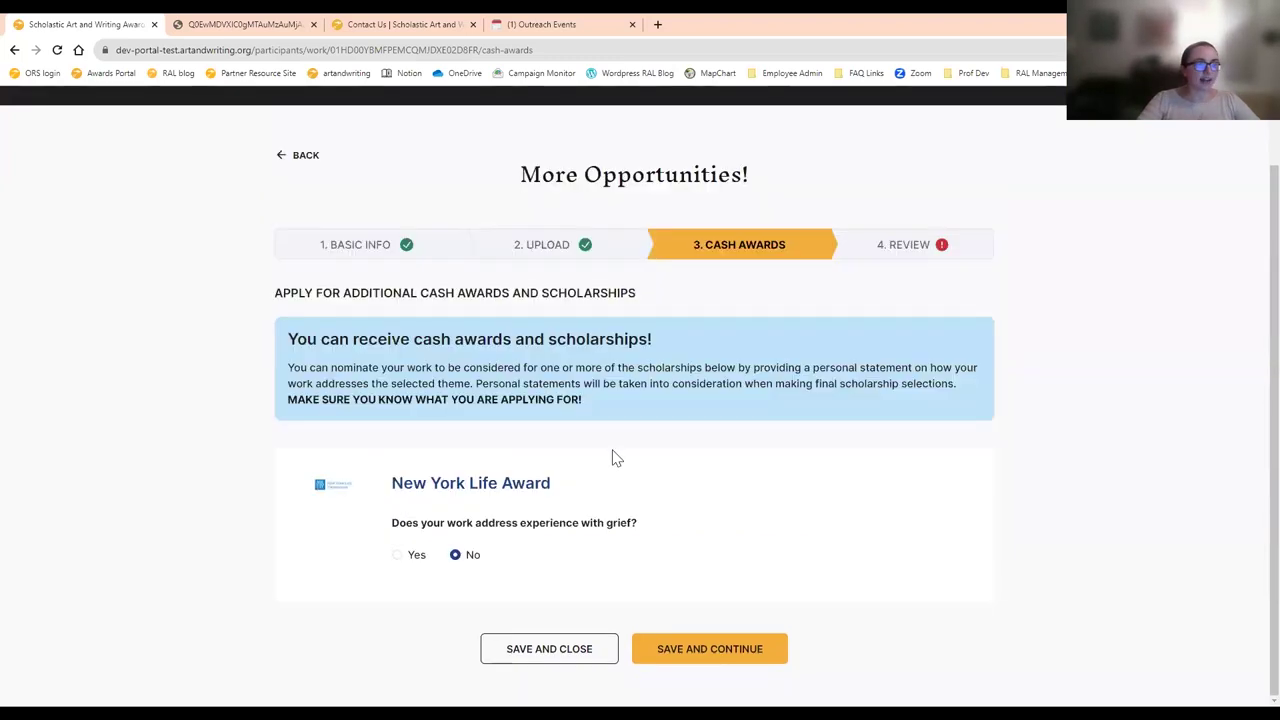
pyautogui.click(724, 662)
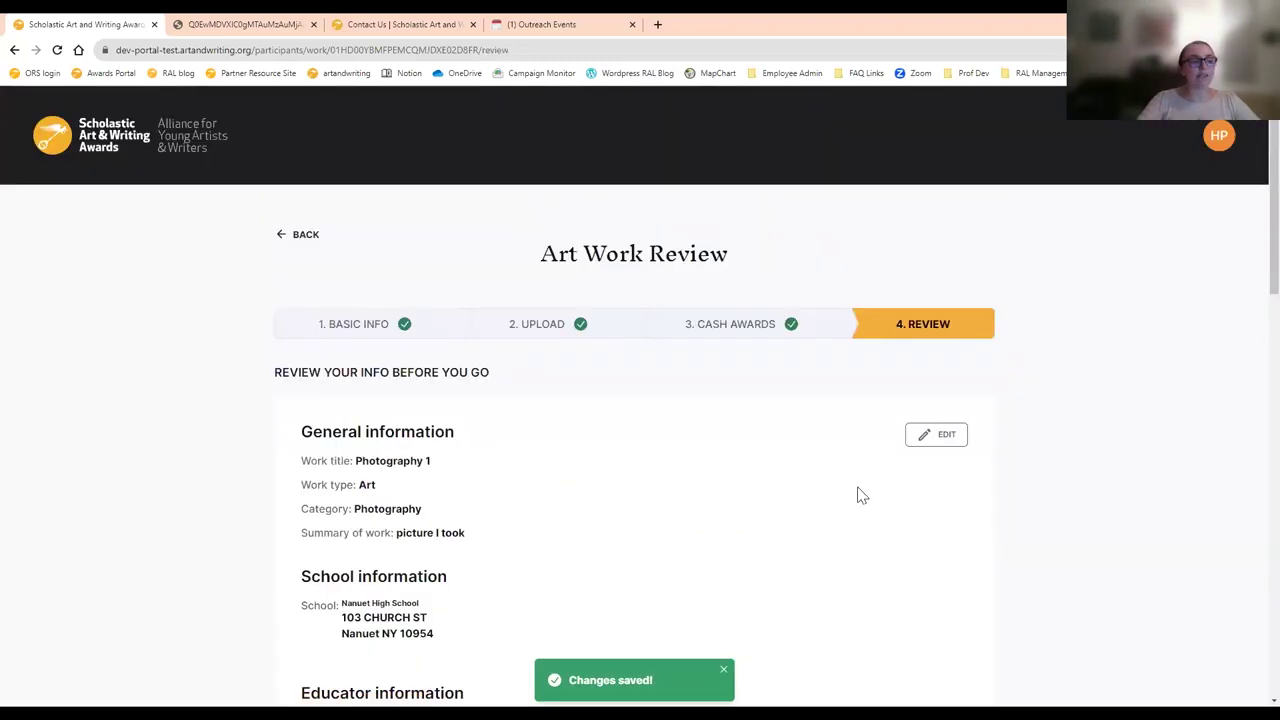
# - Accept the Copyright and Plagiarism policy and Participation Terms, then submit Photography 1 for judging
pyautogui.scroll(-1, 228, 480)
pyautogui.scroll(-2, 232, 485)
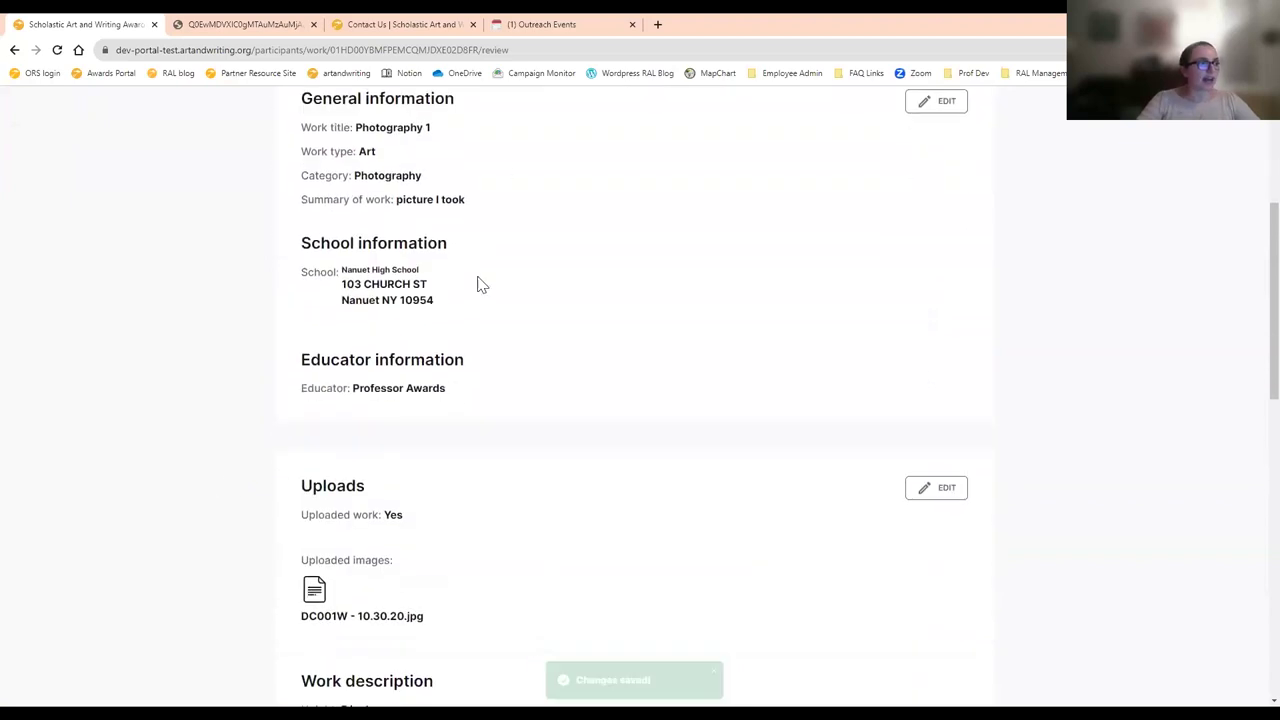
pyautogui.scroll(-2, 476, 364)
pyautogui.scroll(-5, 486, 362)
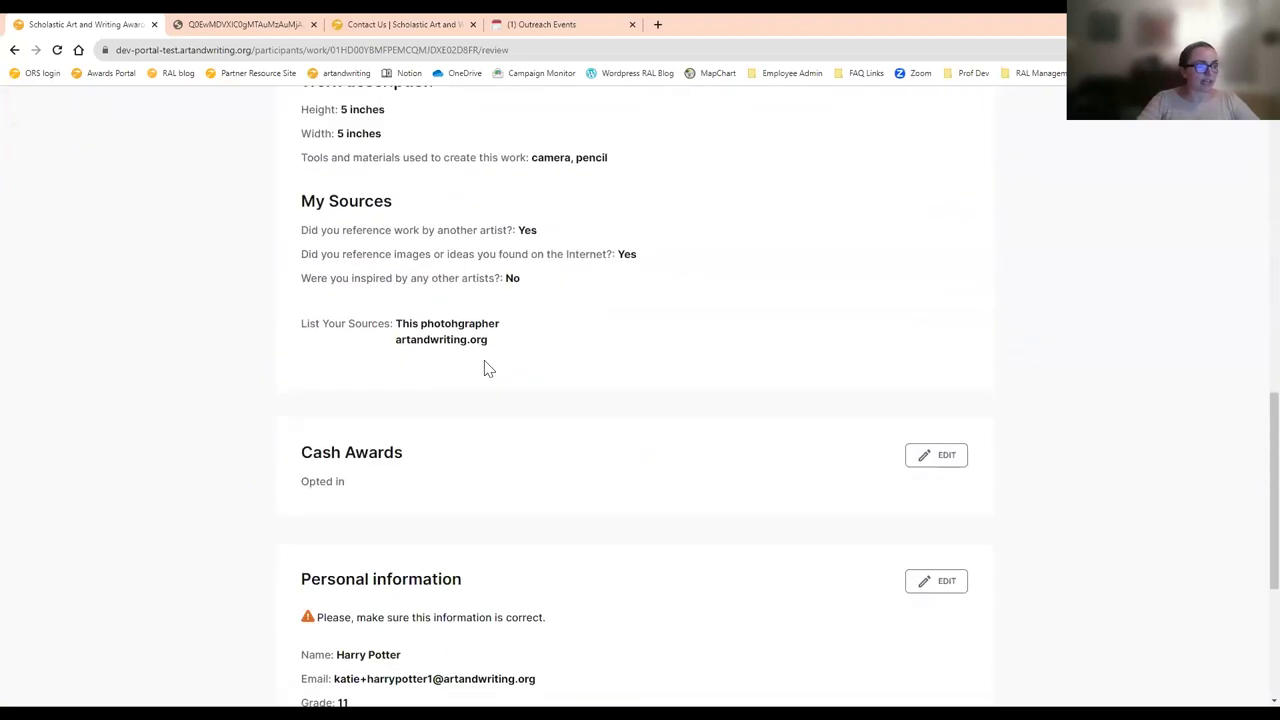
pyautogui.scroll(-1, 488, 368)
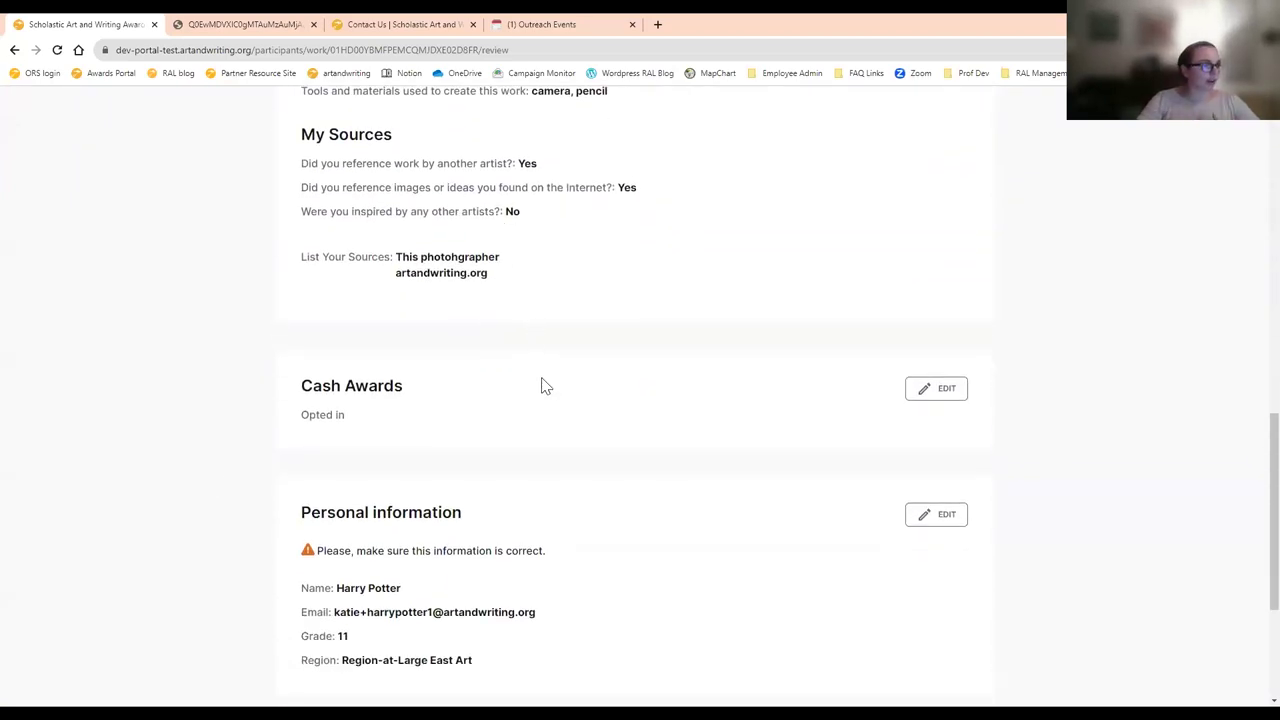
pyautogui.scroll(-3, 543, 381)
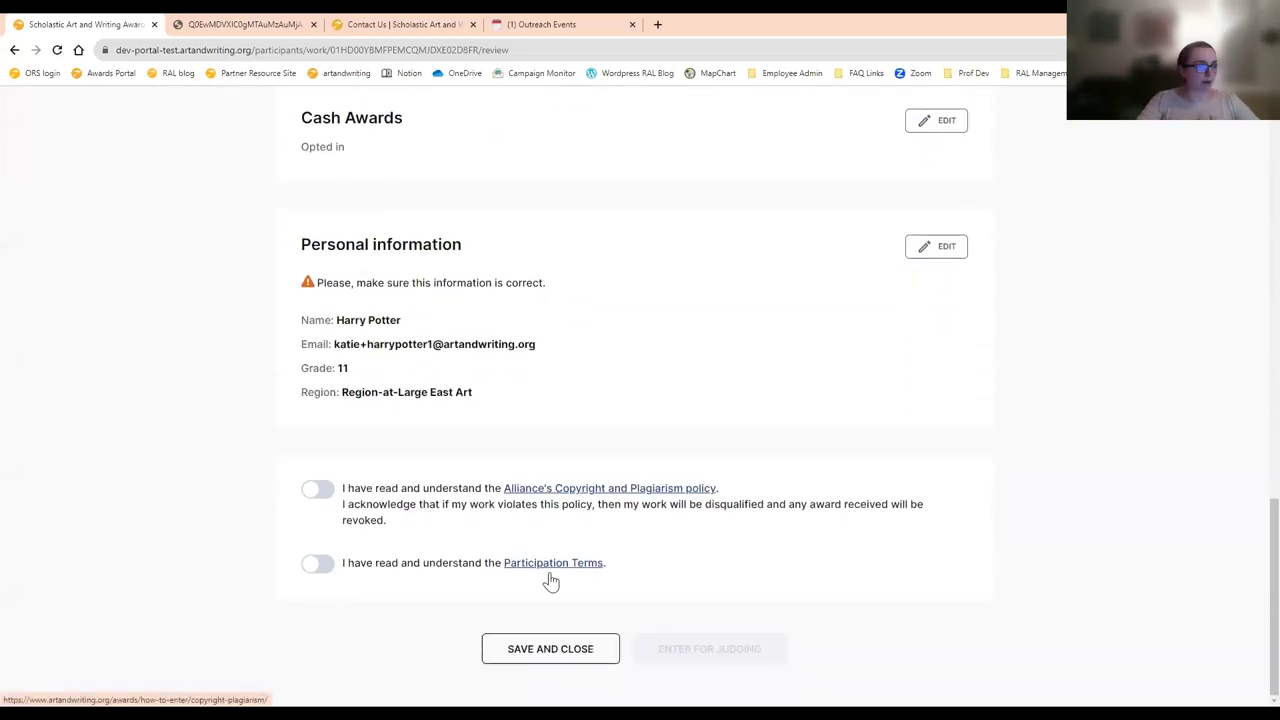
pyautogui.click(318, 494)
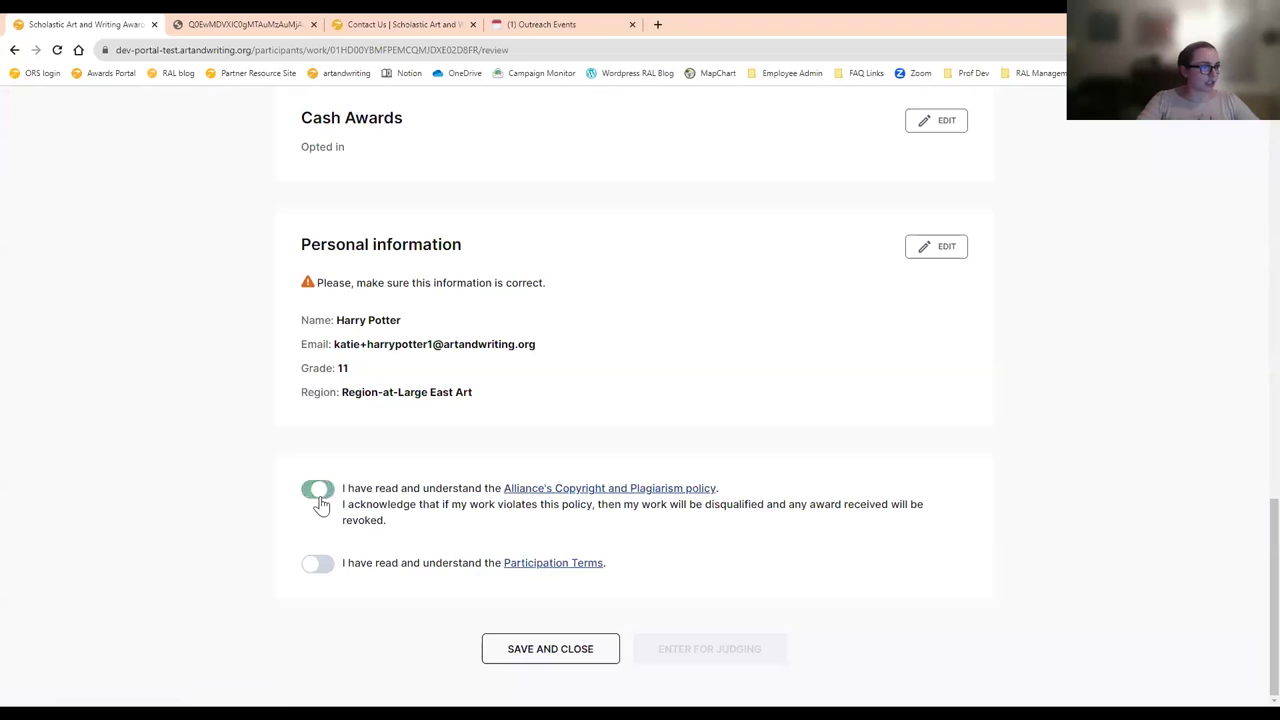
pyautogui.click(319, 566)
pyautogui.click(712, 665)
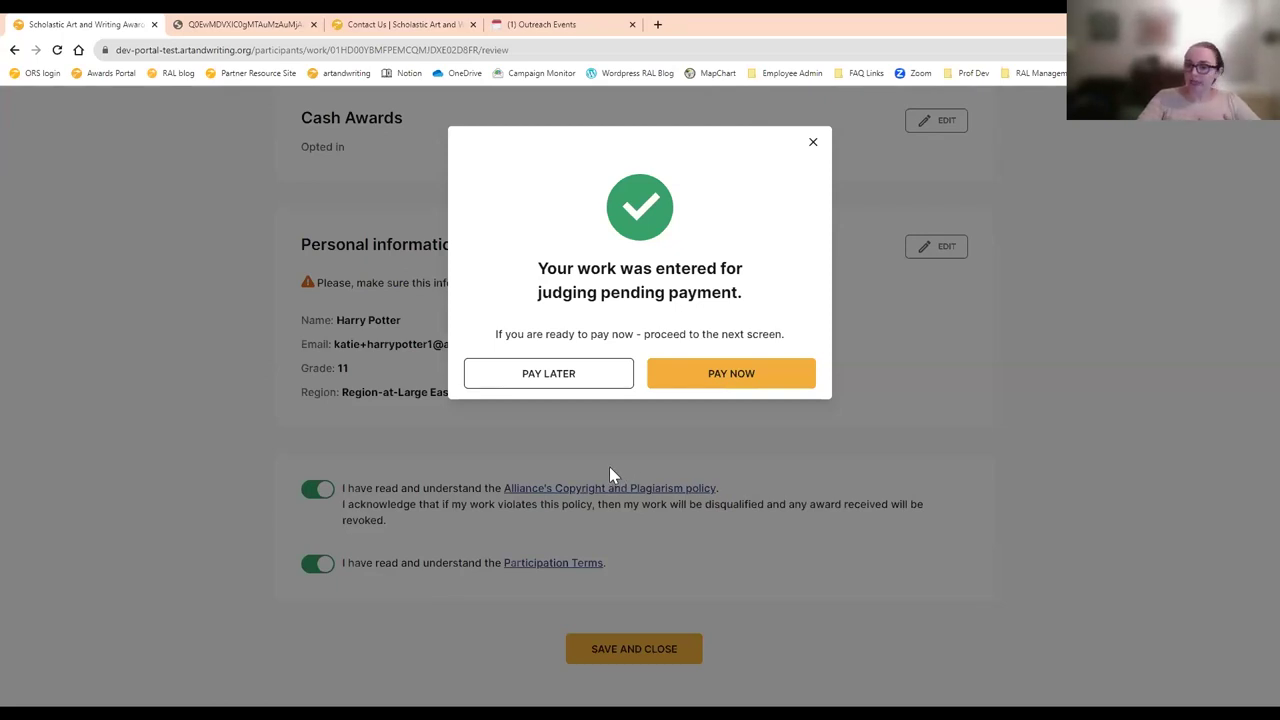
# - Choose Pay Now and review the entries, adding then removing Poem 1 from the payment
pyautogui.click(724, 374)
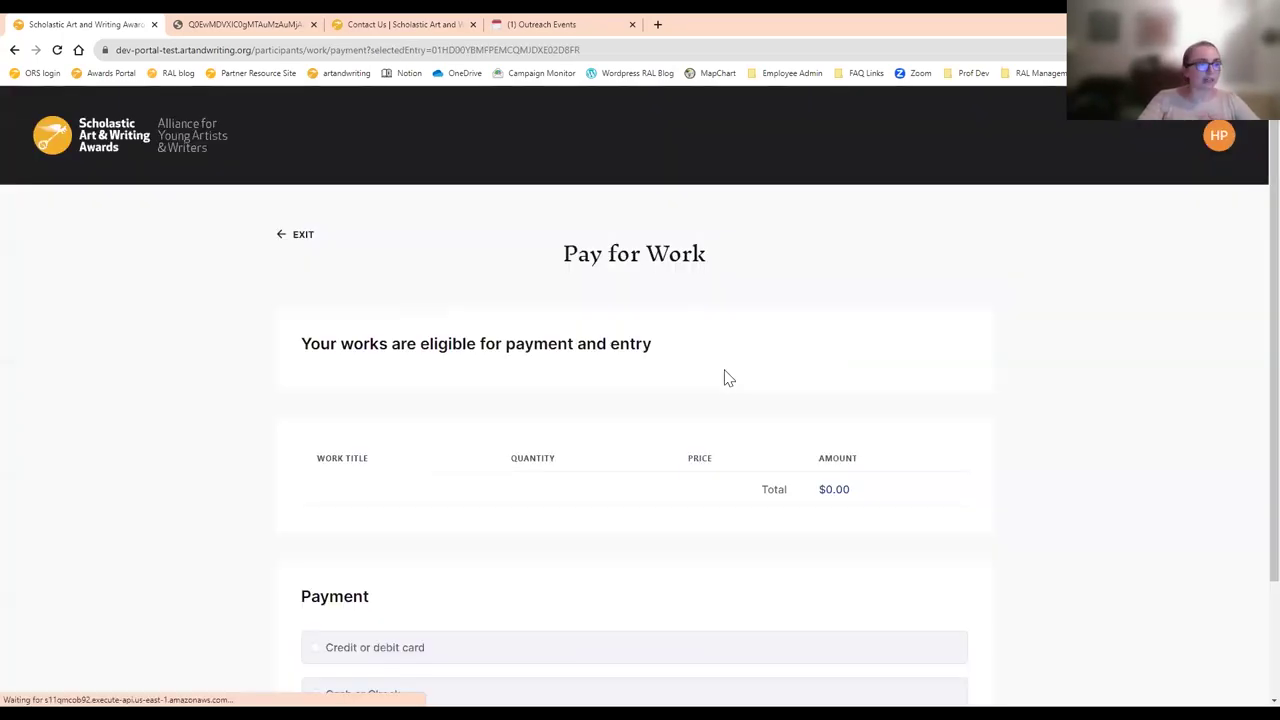
pyautogui.scroll(-2, 1052, 364)
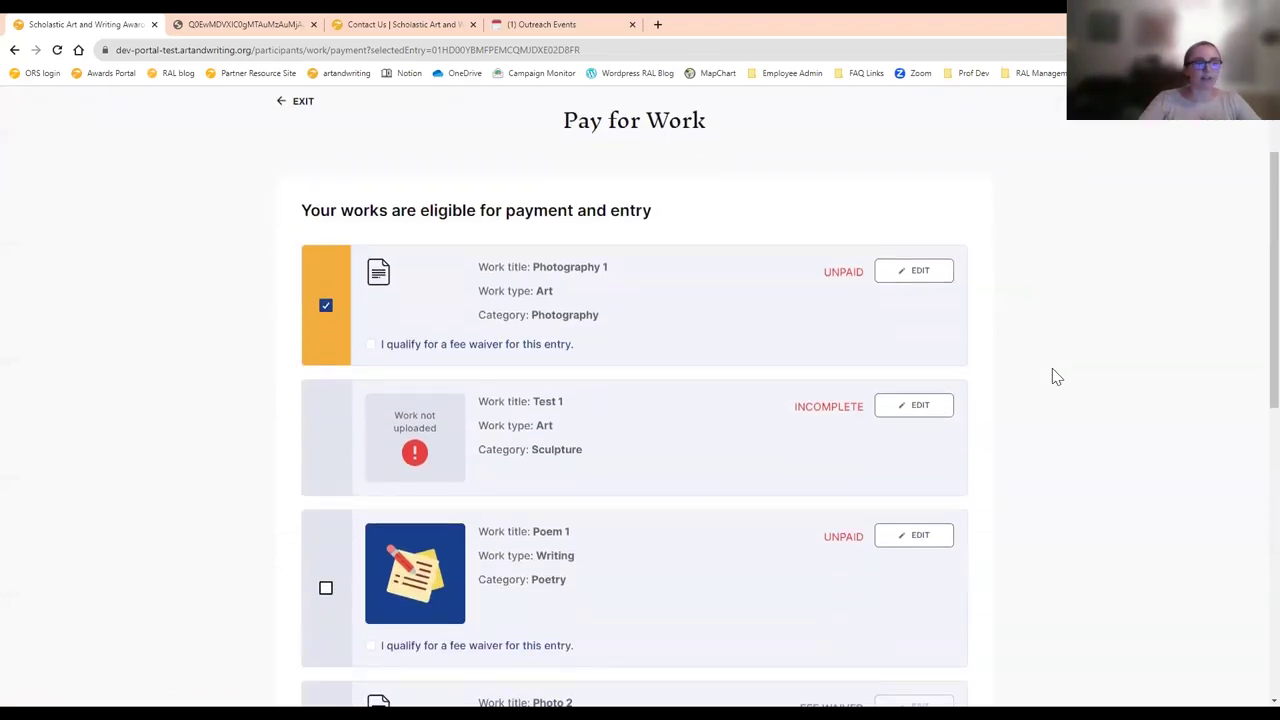
pyautogui.scroll(-1, 1052, 398)
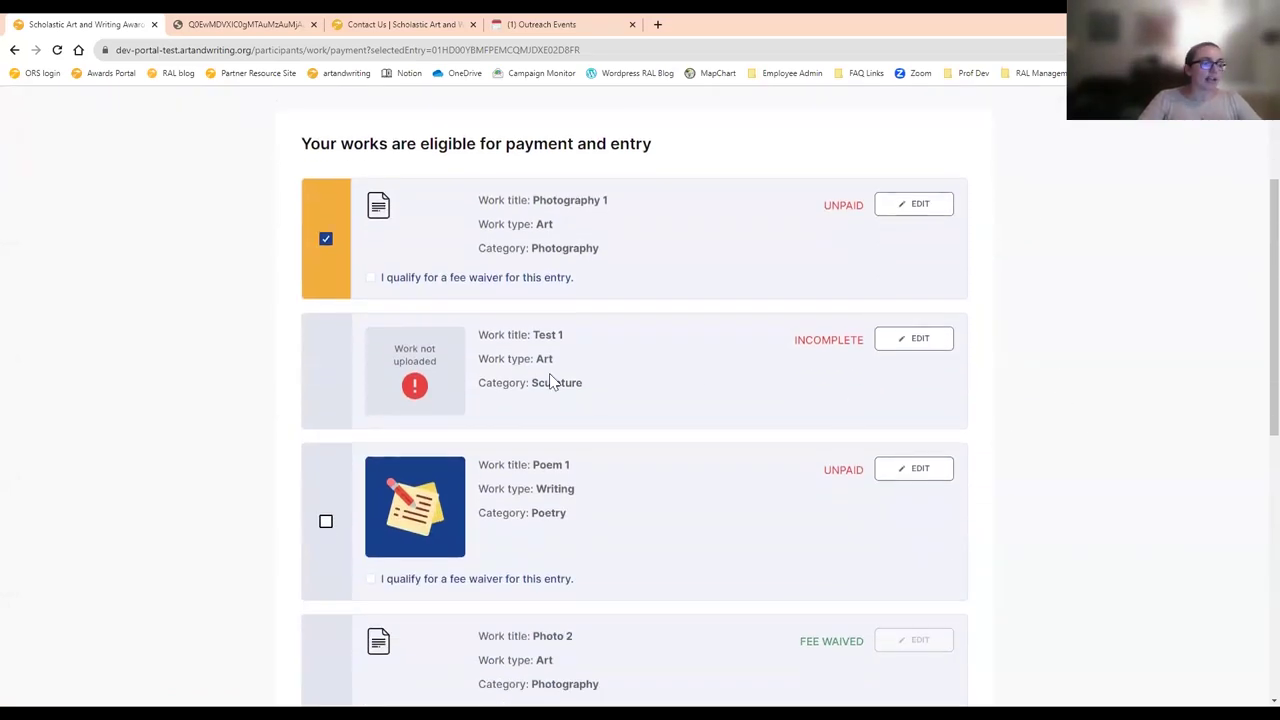
pyautogui.moveTo(580, 382)
pyautogui.mouseDown()
pyautogui.moveTo(457, 394)
pyautogui.moveTo(514, 380)
pyautogui.moveTo(477, 383)
pyautogui.mouseUp()
pyautogui.click(370, 382)
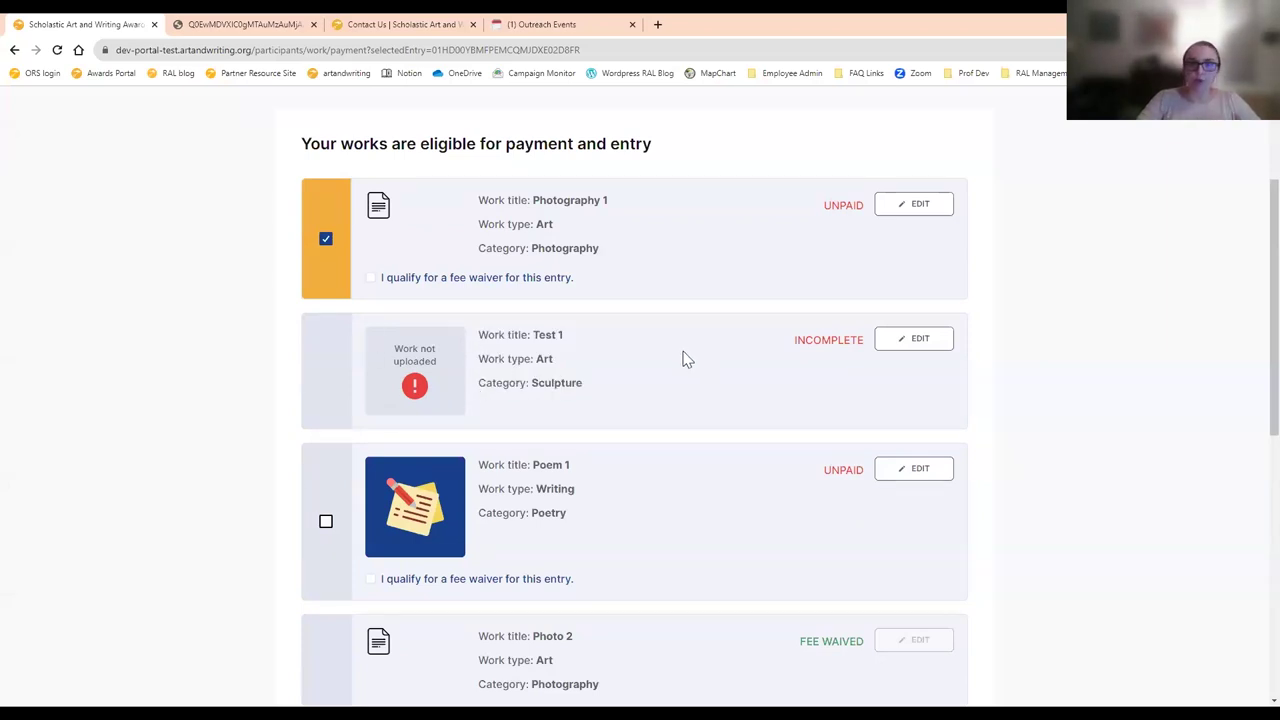
pyautogui.scroll(-1, 585, 395)
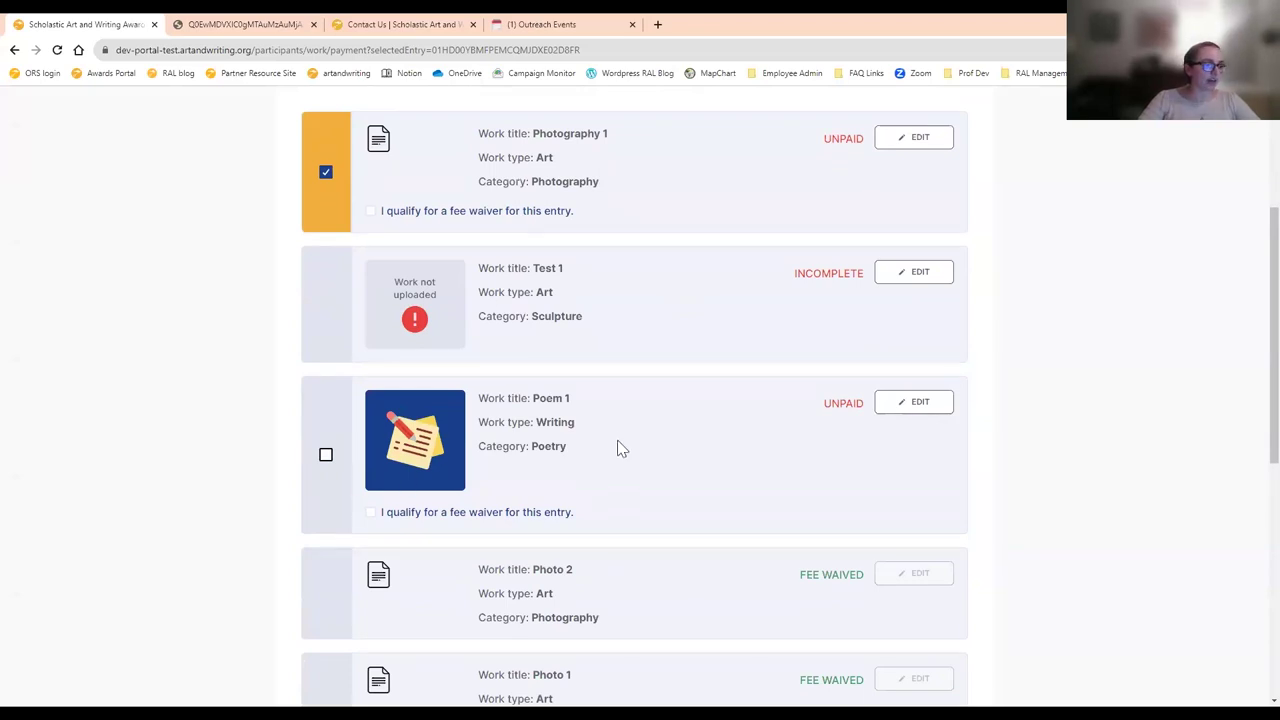
pyautogui.scroll(-3, 610, 470)
pyautogui.scroll(3, 589, 505)
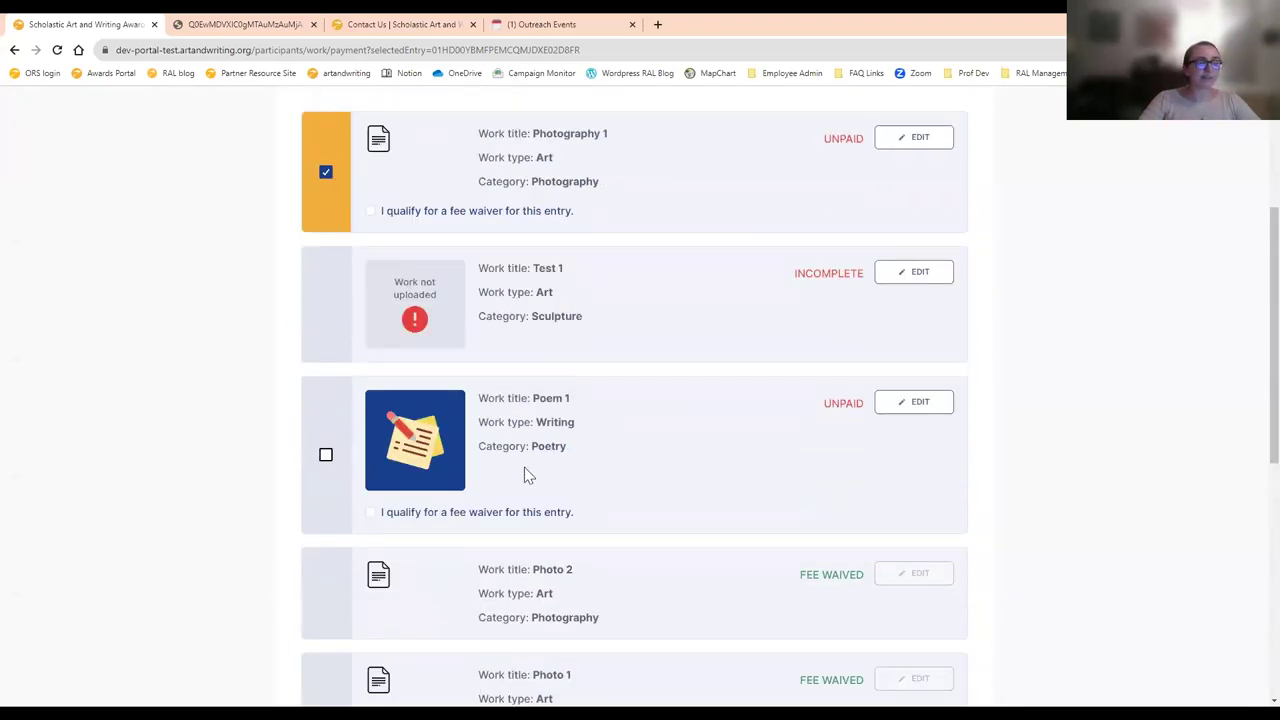
pyautogui.scroll(-5, 520, 466)
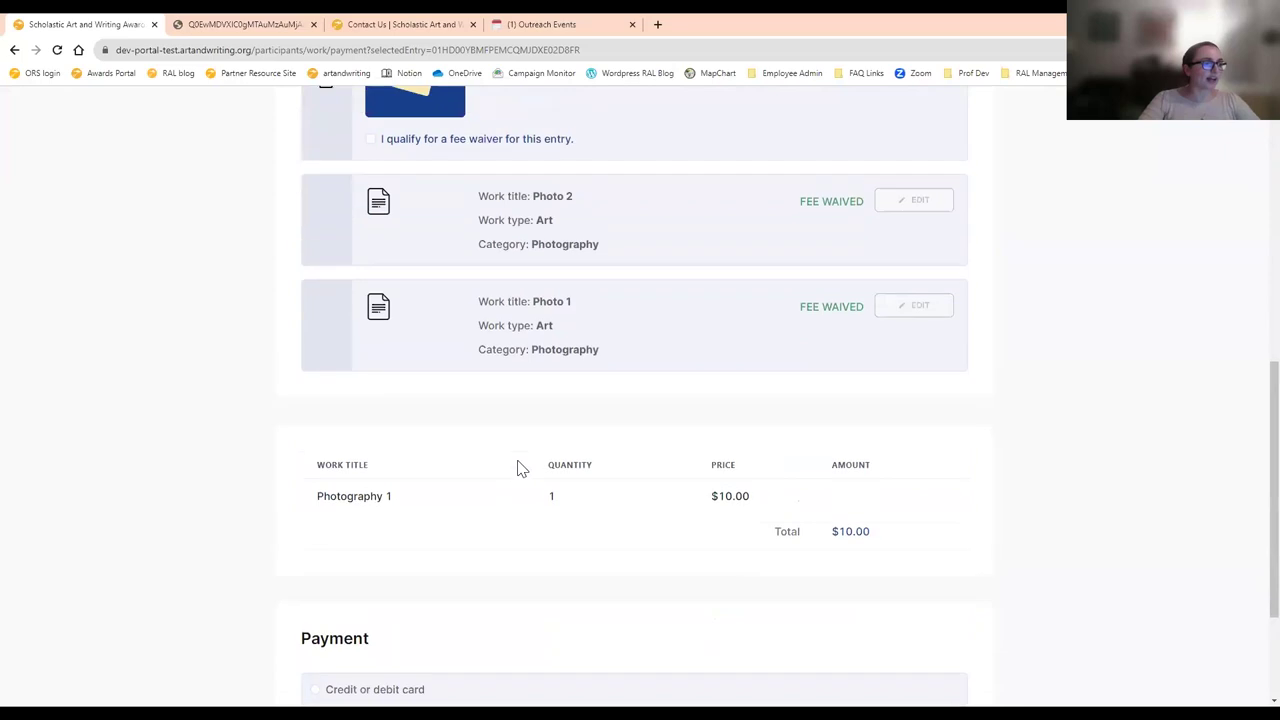
pyautogui.scroll(3, 500, 440)
pyautogui.click(326, 322)
pyautogui.click(326, 322)
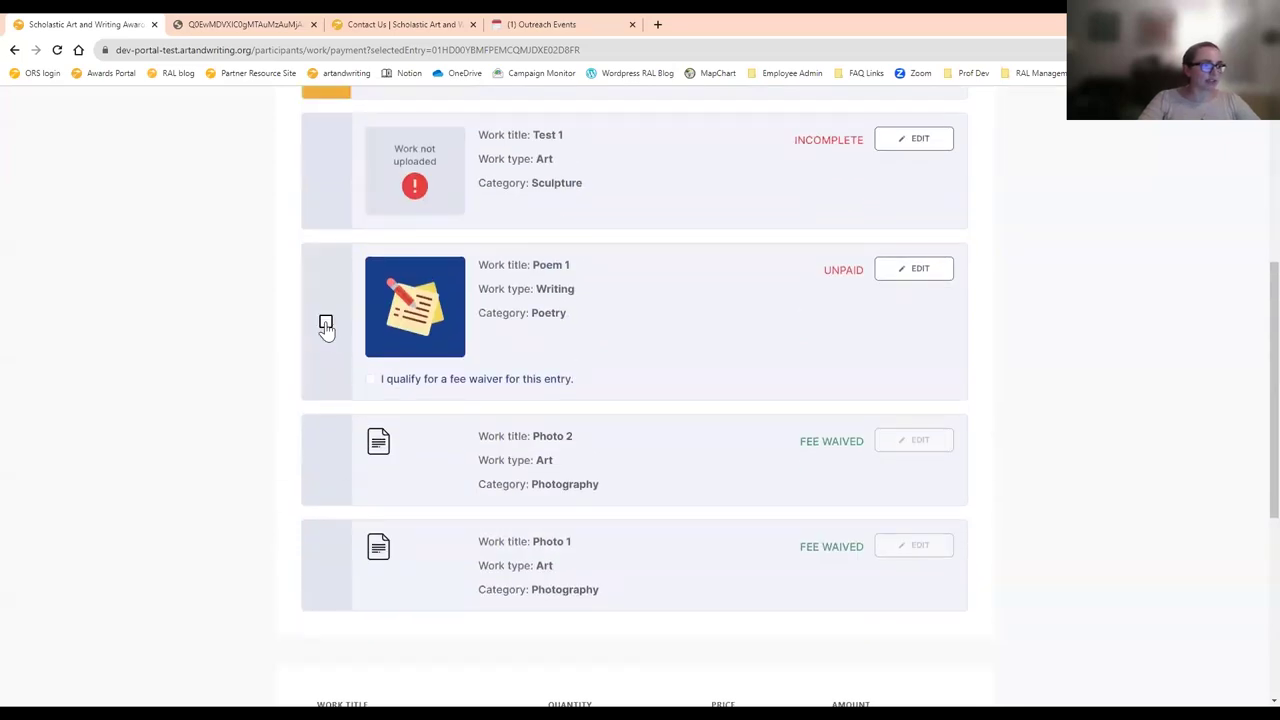
# - Claim and certify a fee waiver for Photography 1, then exit to My Work
pyautogui.scroll(-4, 506, 328)
pyautogui.scroll(-2, 506, 328)
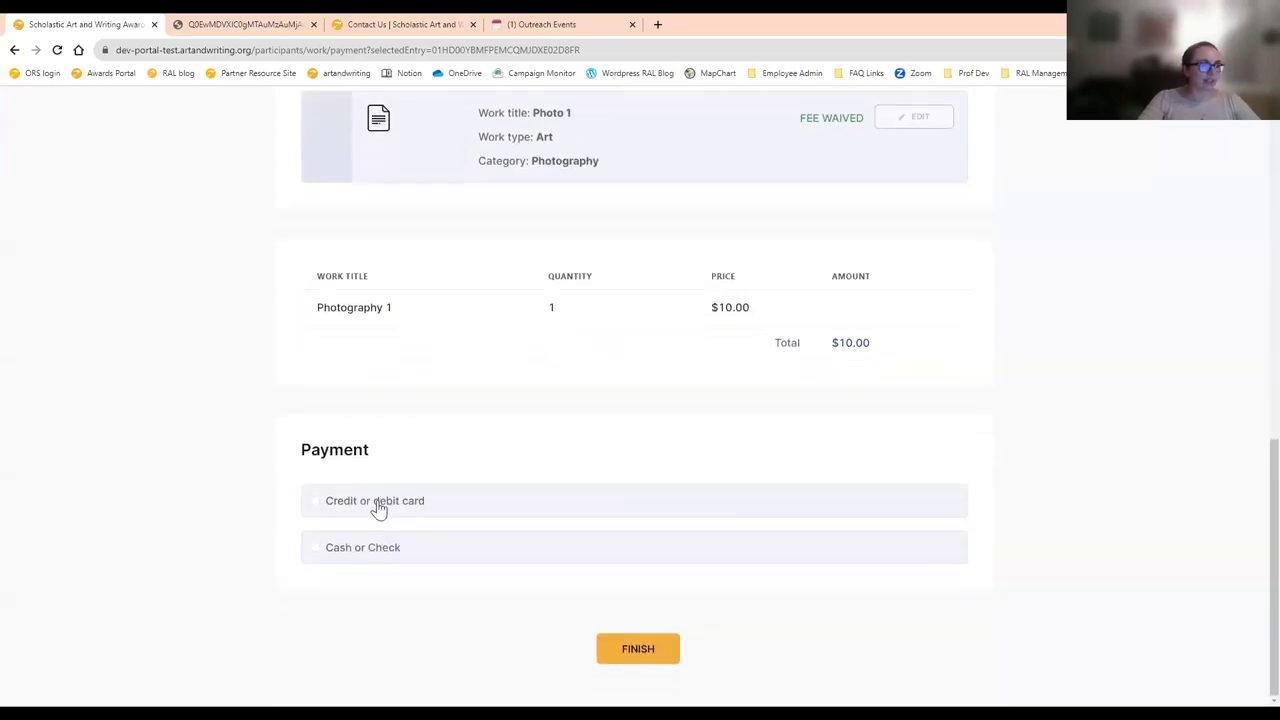
pyautogui.scroll(3, 345, 492)
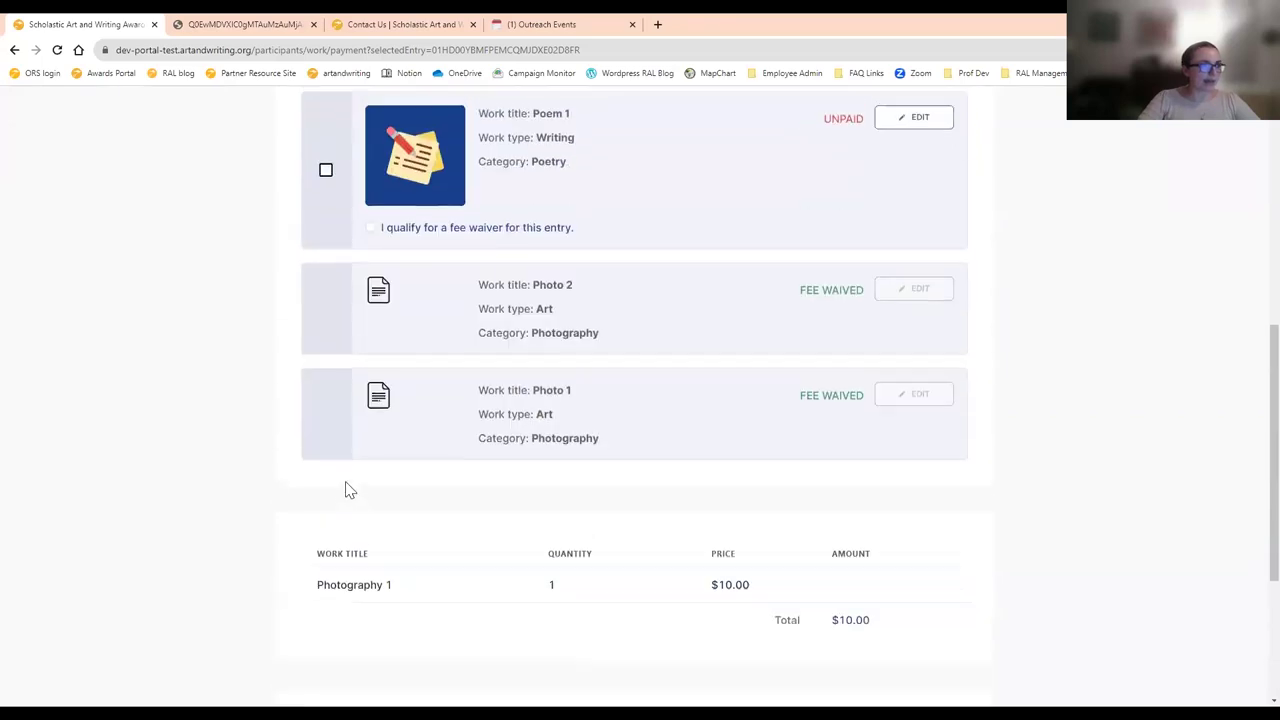
pyautogui.scroll(4, 349, 490)
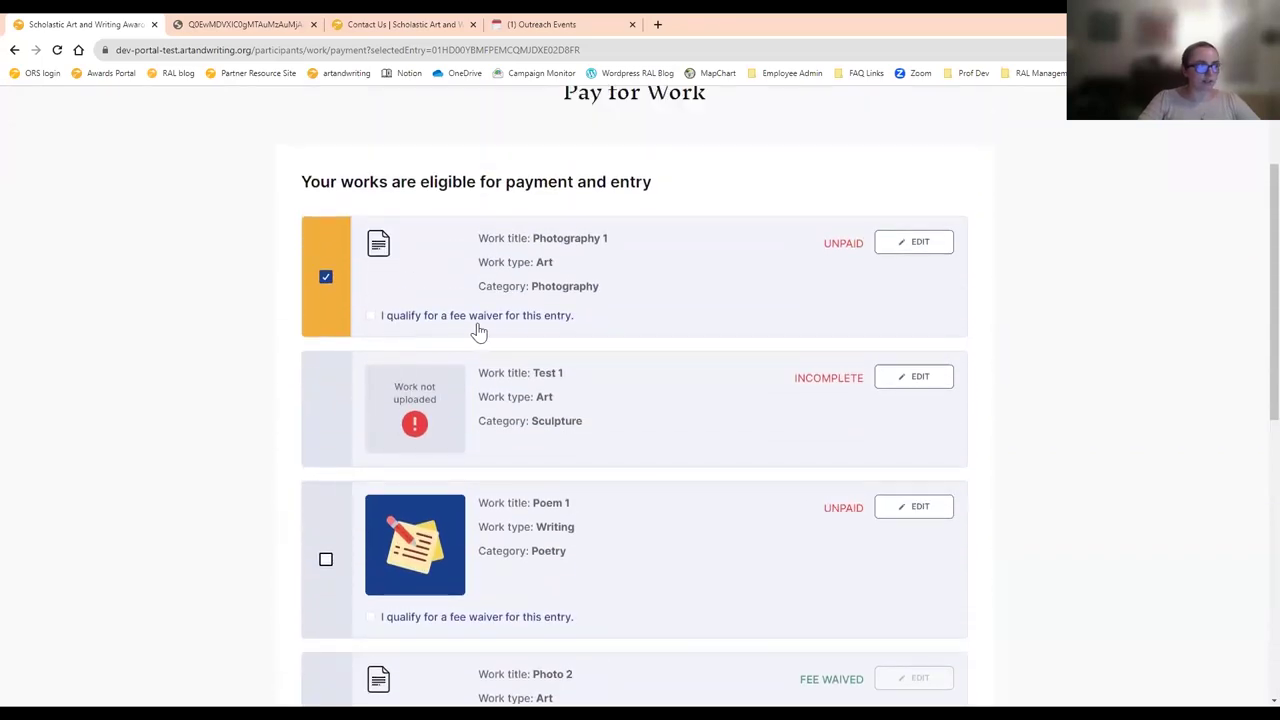
pyautogui.click(476, 328)
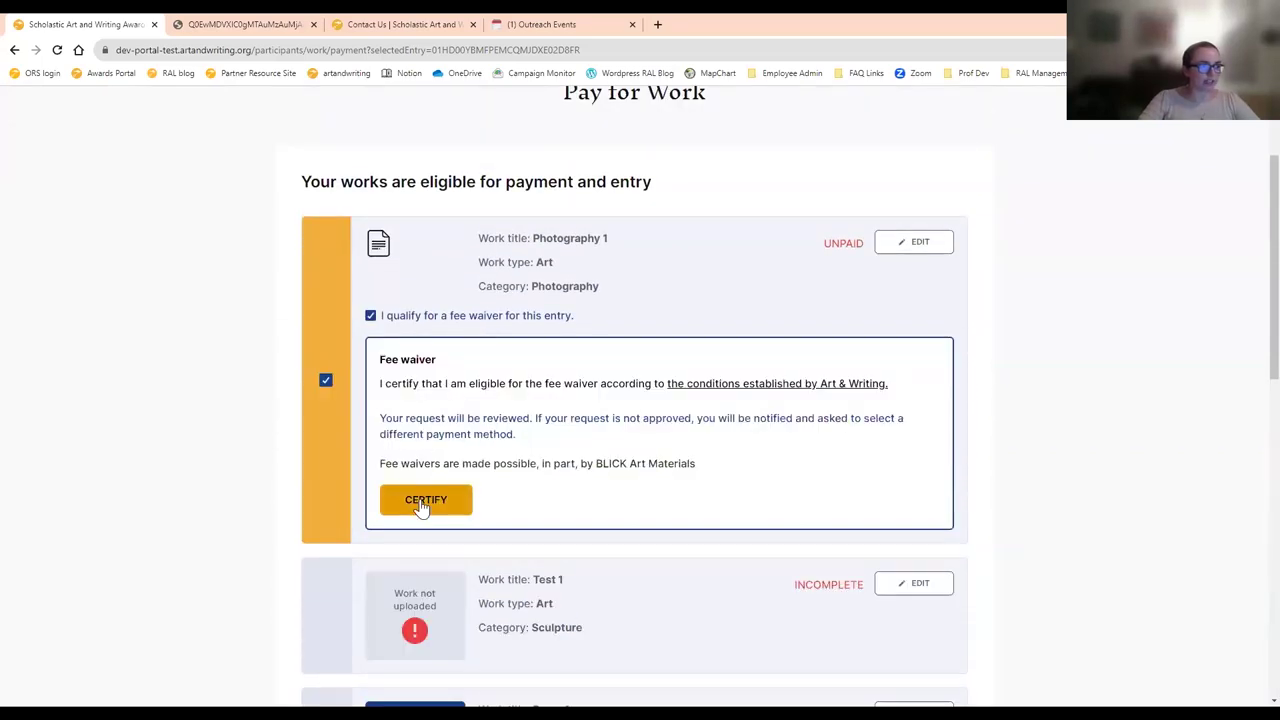
pyautogui.click(425, 503)
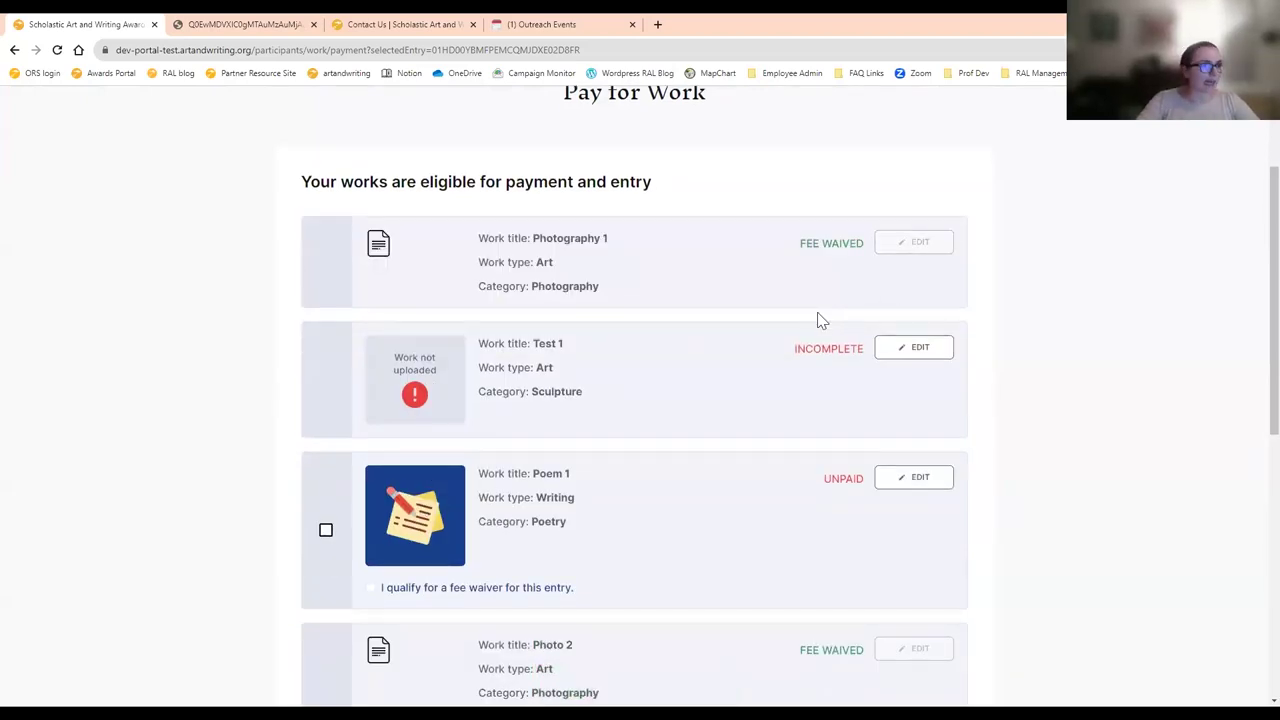
pyautogui.scroll(2, 817, 320)
pyautogui.click(300, 236)
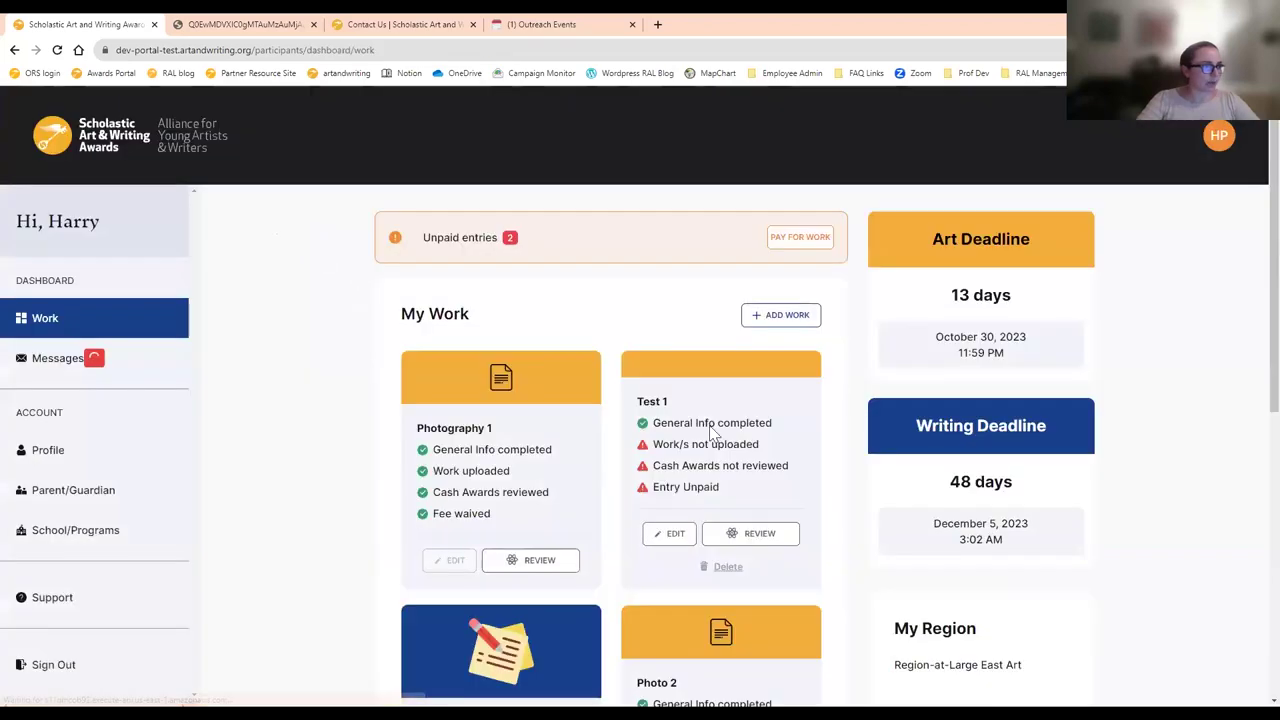
# - Highlight Photography 1's four completed status lines, then advance the slideshow to Next Steps
pyautogui.scroll(-2, 349, 450)
pyautogui.scroll(-1, 349, 450)
pyautogui.moveTo(434, 240); pyautogui.dragTo(405, 298)
pyautogui.click(405, 298)
pyautogui.scroll(-1, 834, 271)
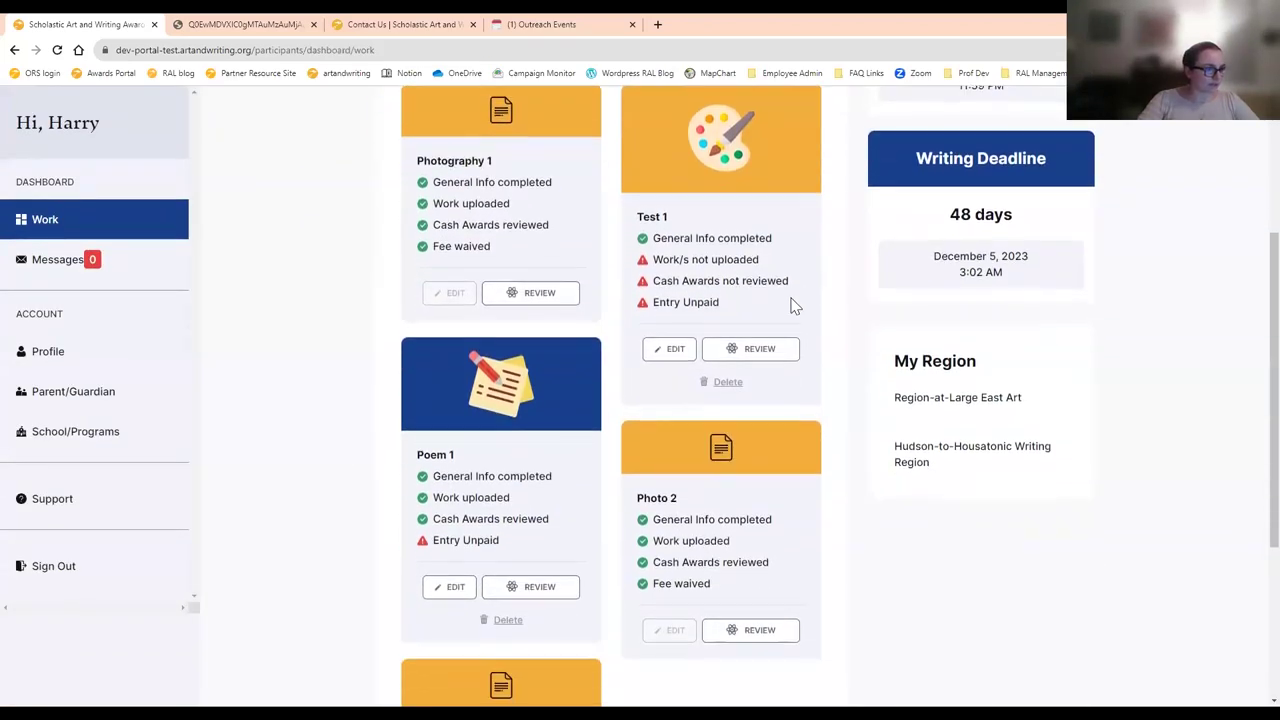
pyautogui.scroll(1, 620, 277)
pyautogui.moveTo(434, 256); pyautogui.dragTo(478, 308)
pyautogui.click(474, 308)
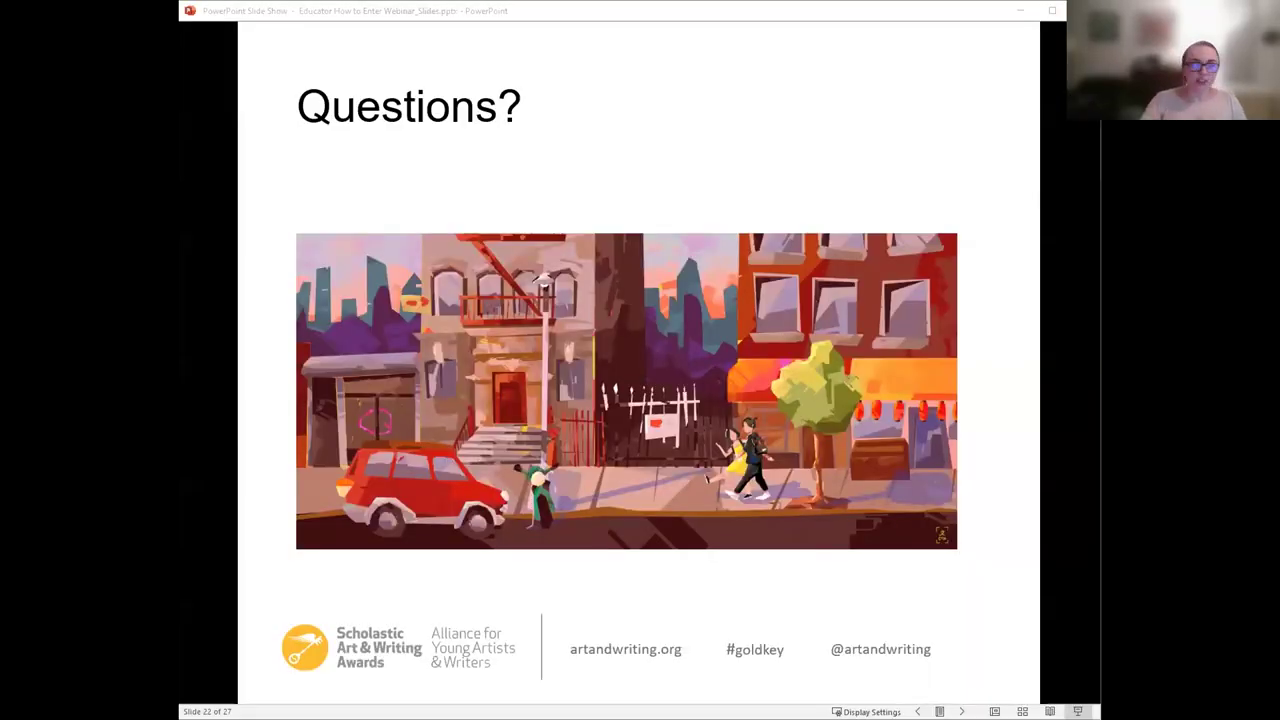
pyautogui.click(1005, 500)
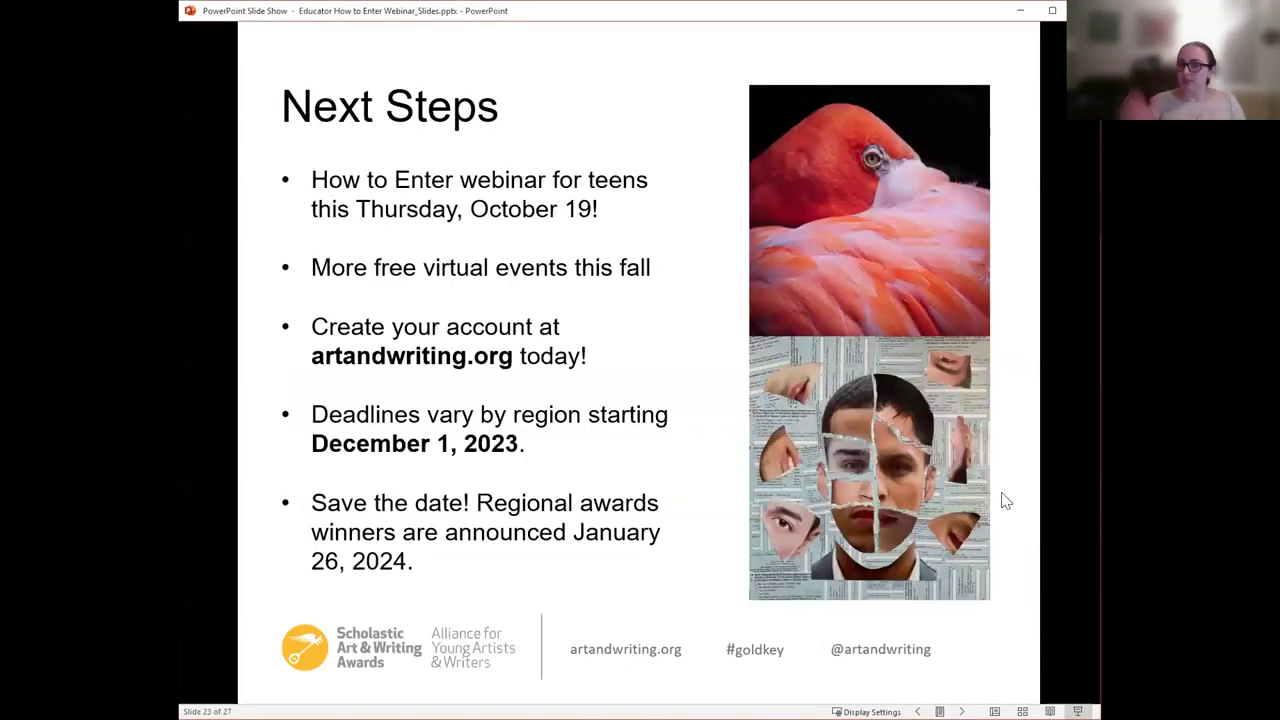